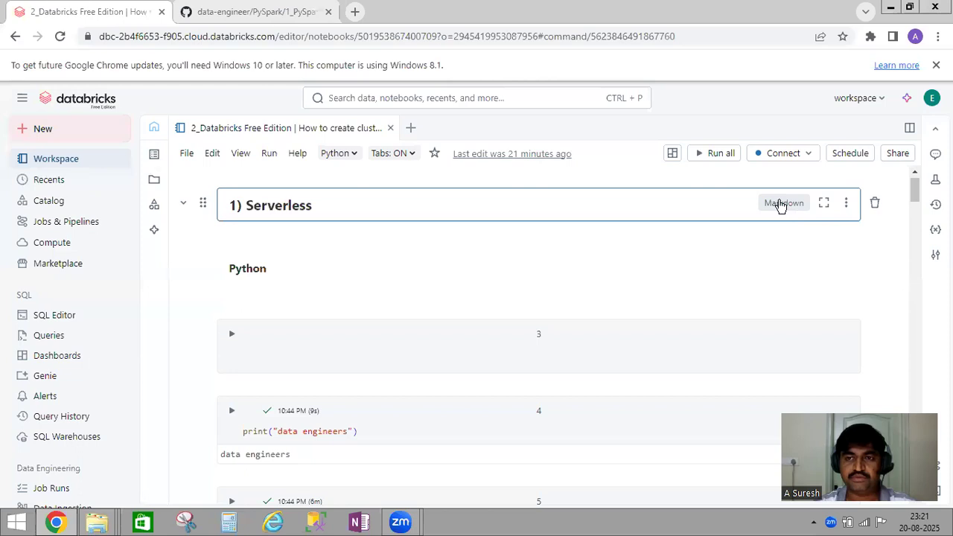
Step: Attach the notebook to the Serverless general compute resource, leaving the serverless budget policy at None
left_click(810, 157)
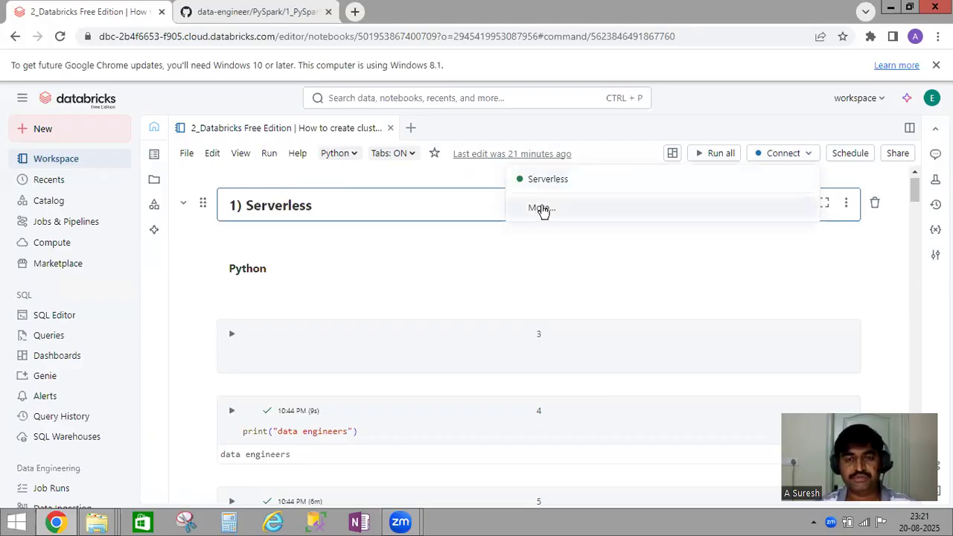
left_click(496, 220)
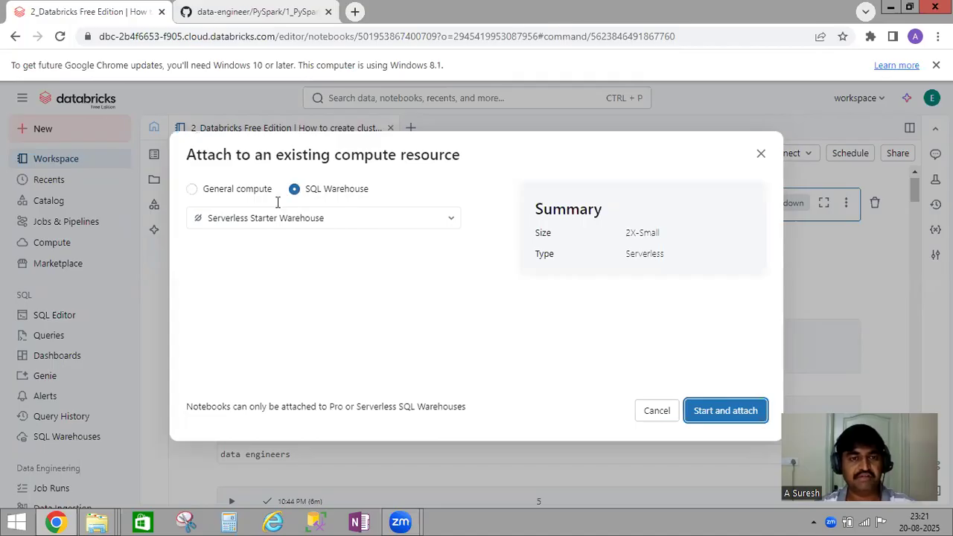
left_click(192, 190)
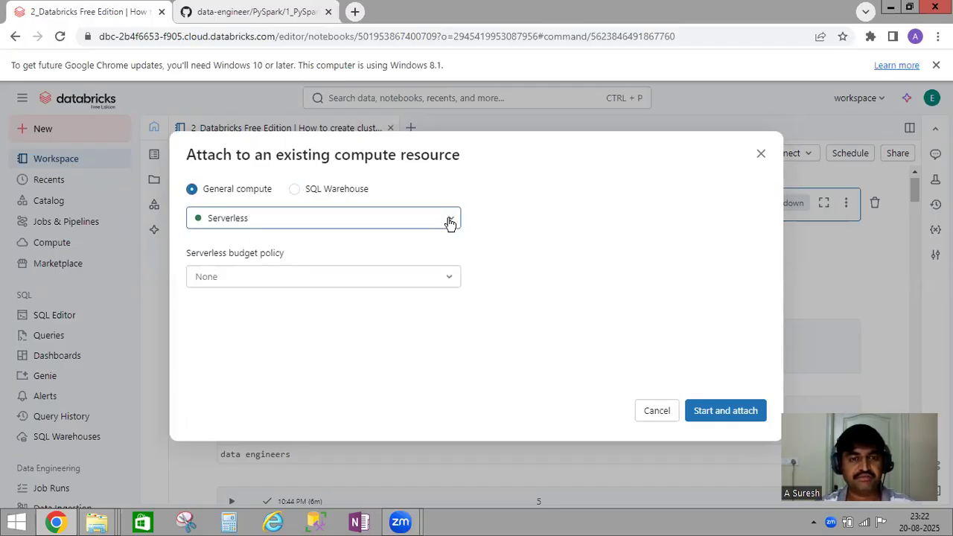
left_click(451, 220)
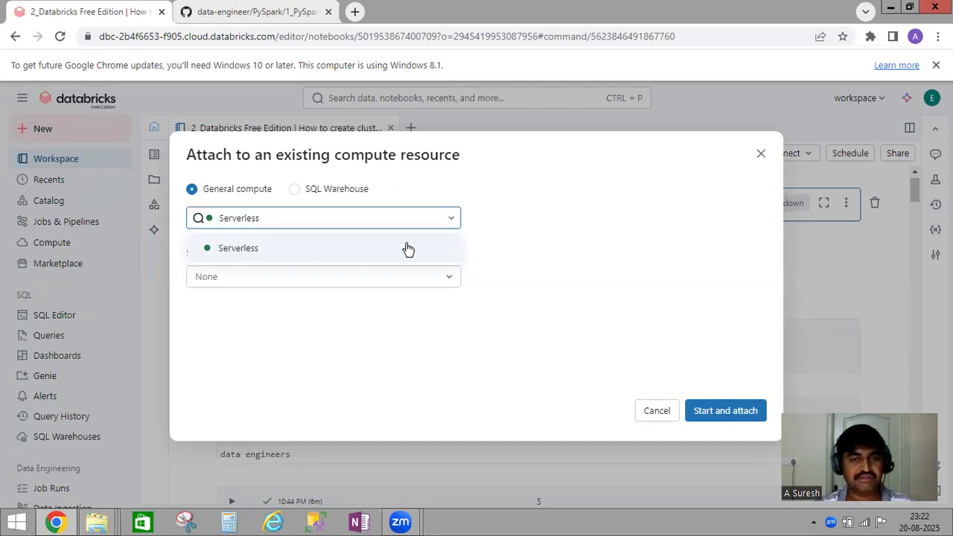
left_click(512, 245)
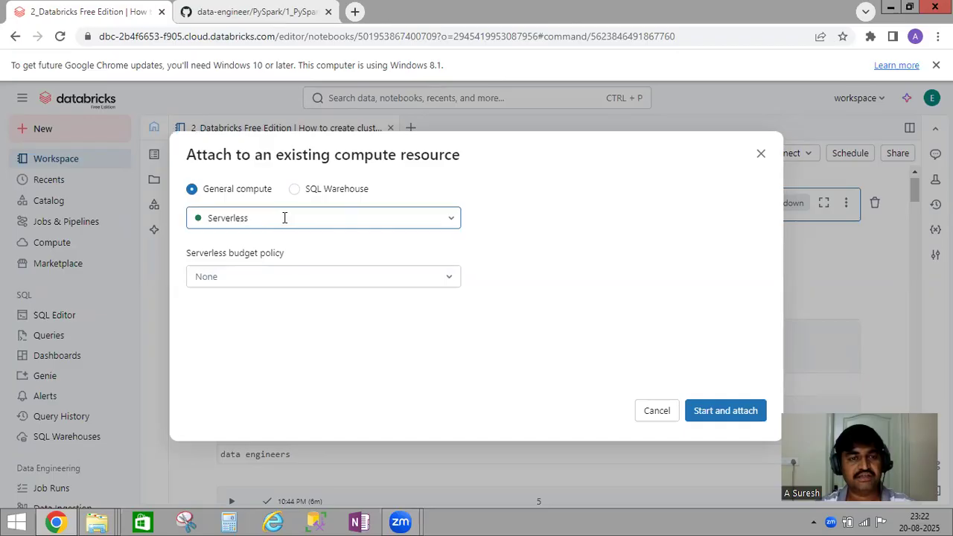
left_click(449, 278)
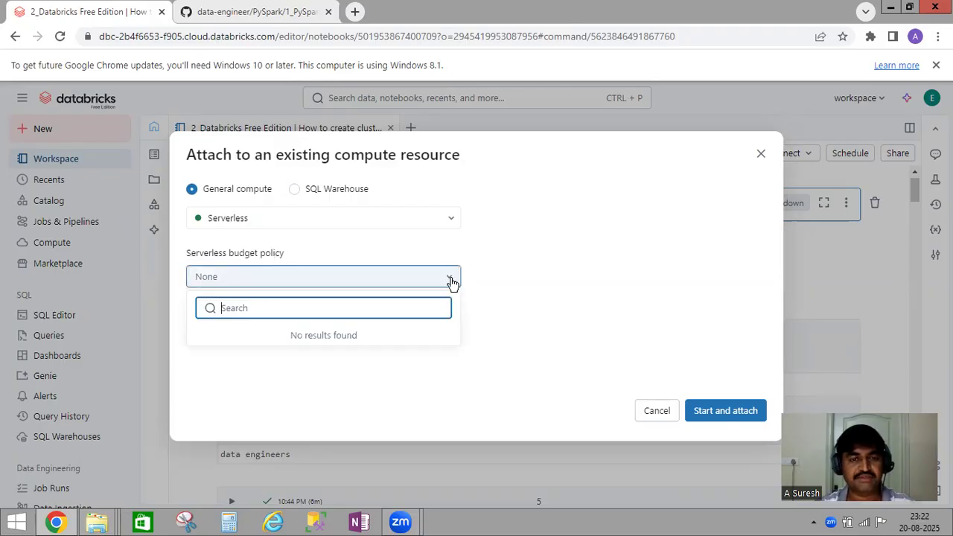
left_click(551, 335)
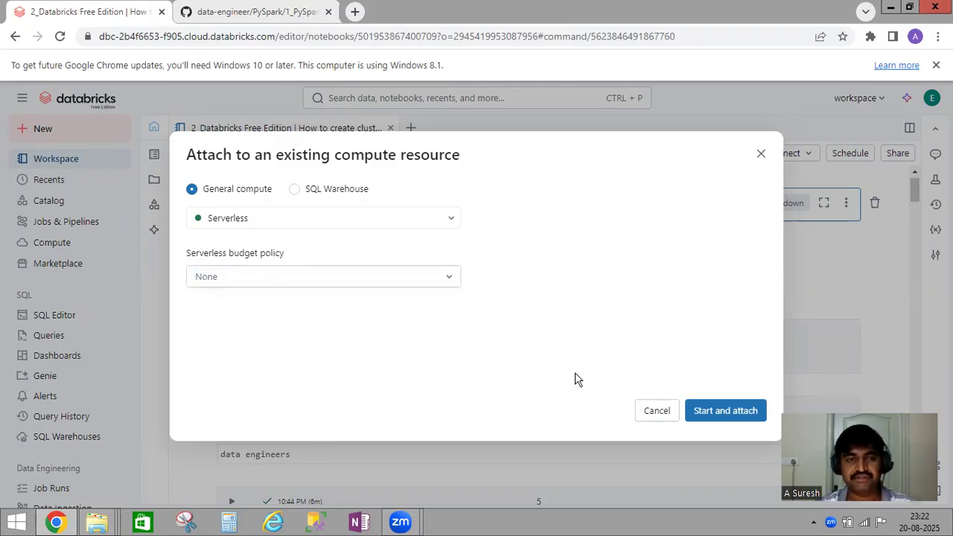
left_click(721, 415)
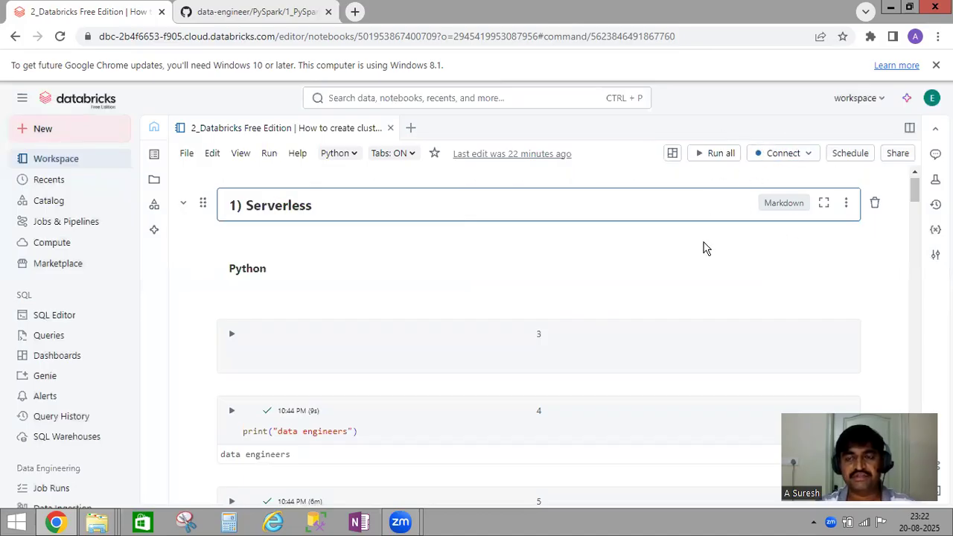
left_click(789, 158)
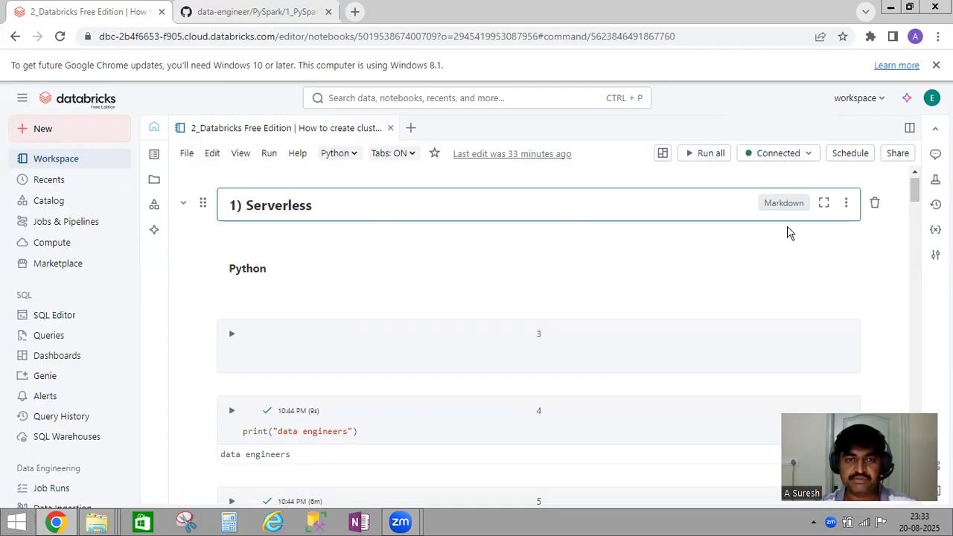
Step: Check which default languages the notebook offers, keeping Python selected
left_click(354, 154)
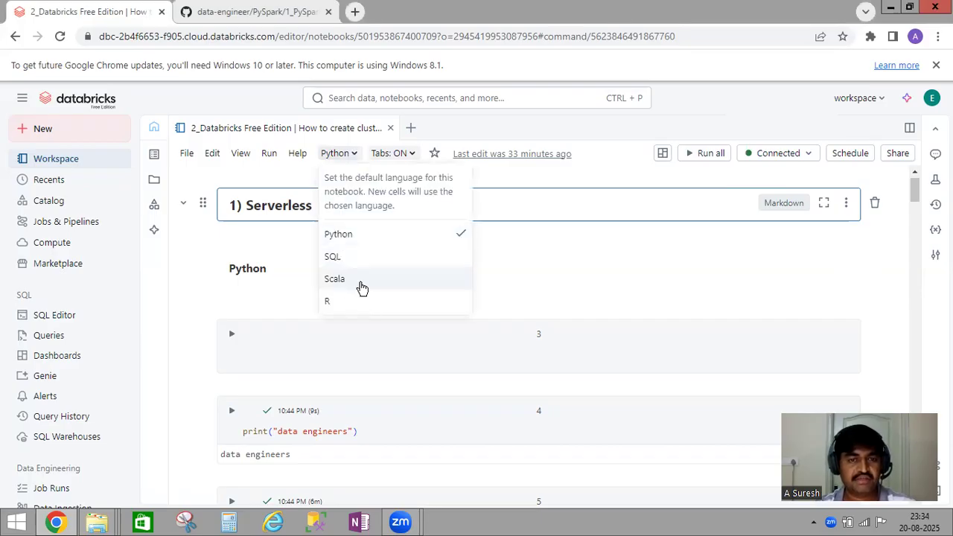
left_click(713, 103)
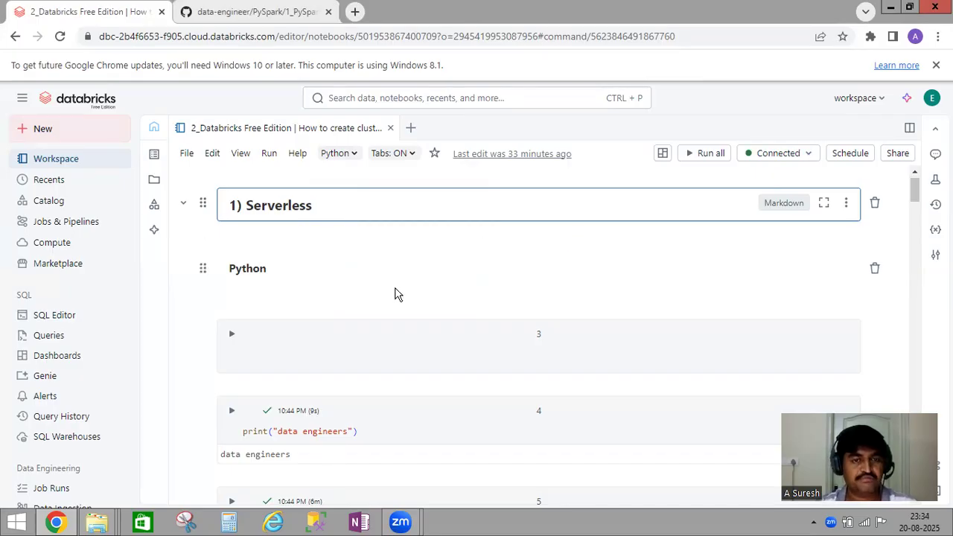
scroll(394, 291, "down", 1)
scroll(387, 289, "up", 1)
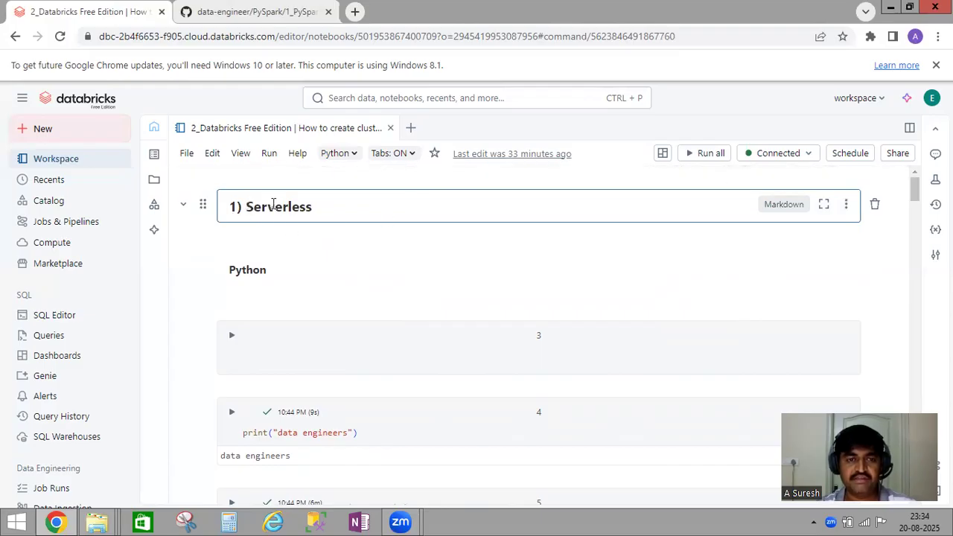
Step: Run the Python cell that prints "data engineers"
left_click(290, 280)
scroll(291, 280, "down", 2)
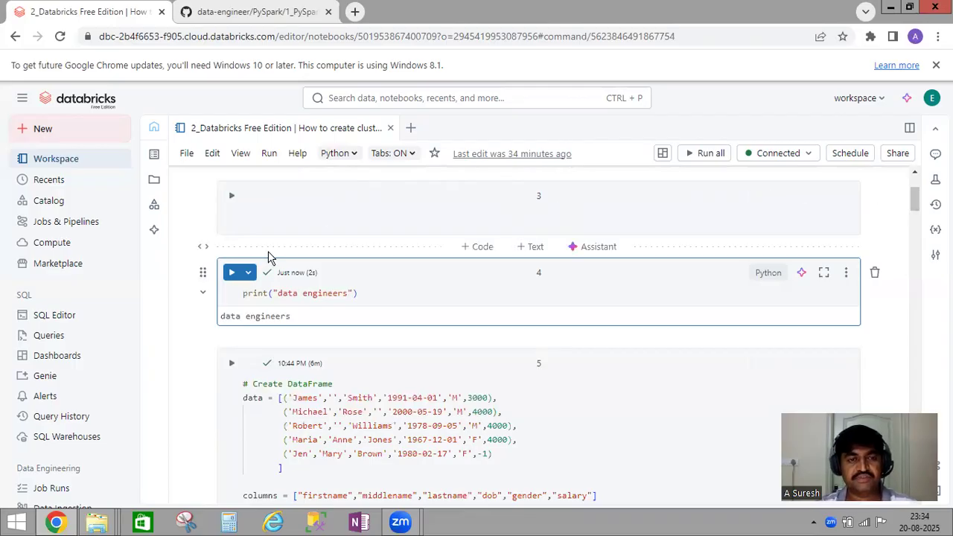
scroll(268, 253, "up", 2)
Step: Run the Python cell that creates and displays the DataFrame df, and check its output table
scroll(328, 335, "down", 2)
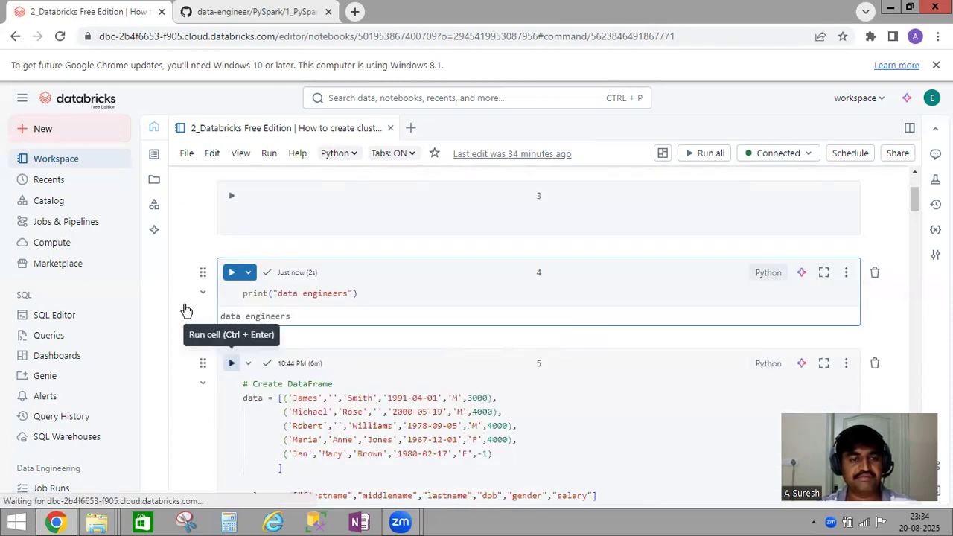
scroll(185, 312, "down", 2)
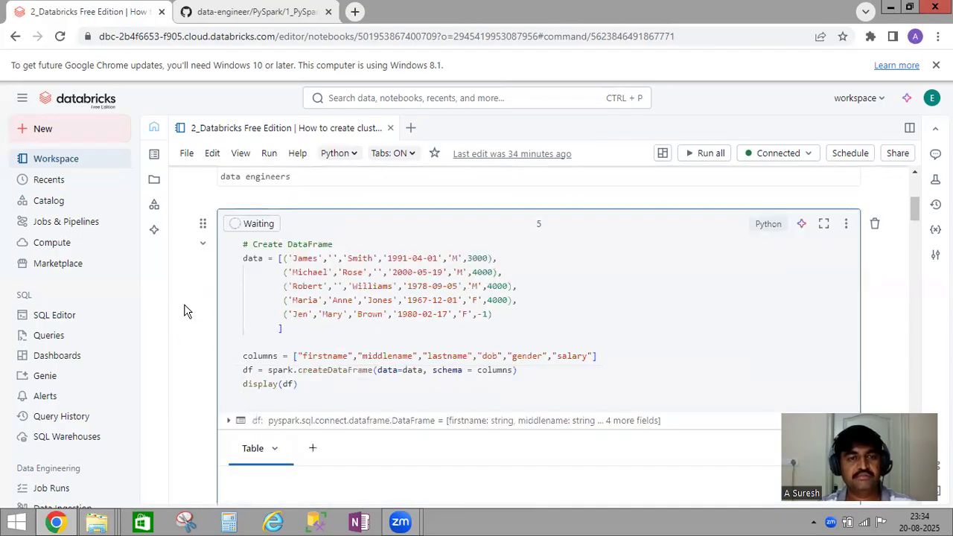
scroll(198, 333, "down", 3)
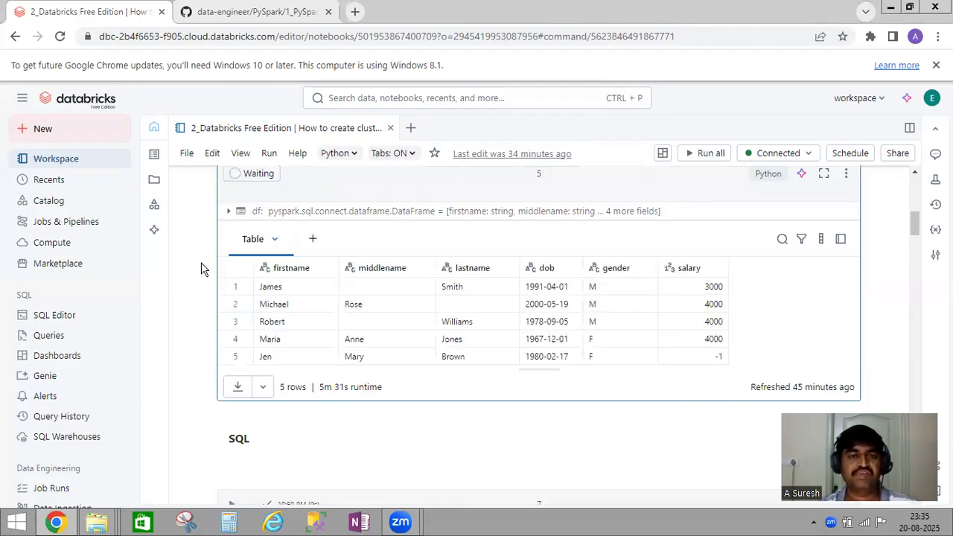
scroll(208, 225, "up", 2)
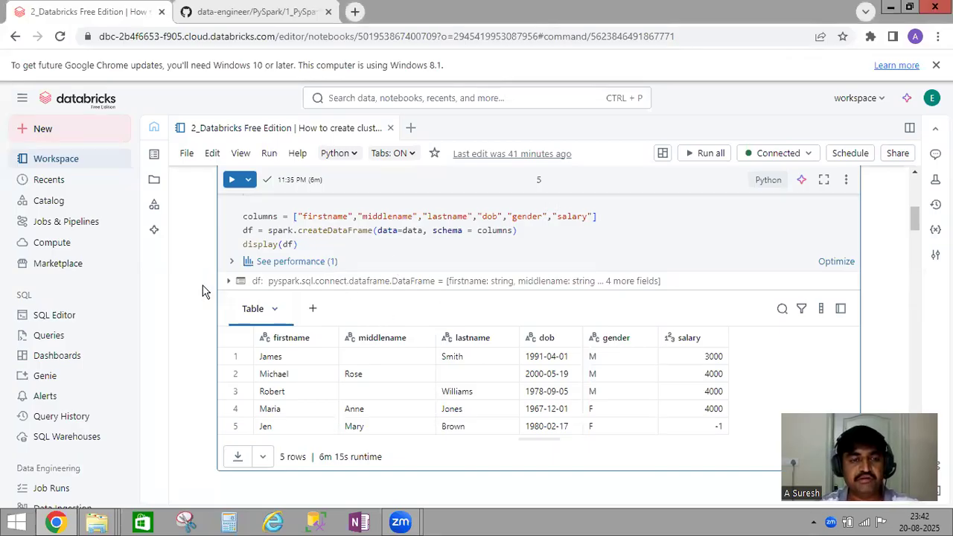
Step: Review the SQL section's cells and their outputs, including the two UNIX_TIMESTAMP queries
scroll(202, 291, "down", 3)
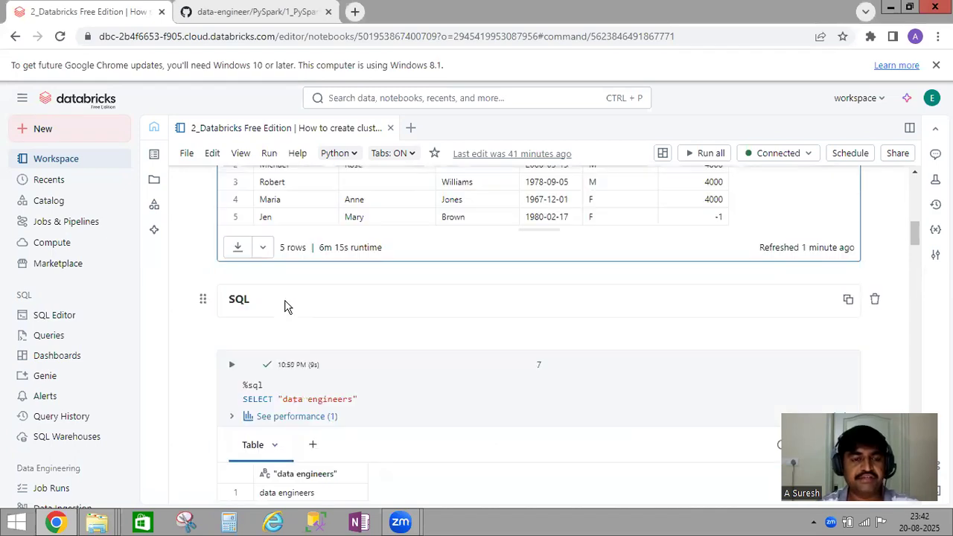
scroll(272, 309, "down", 1)
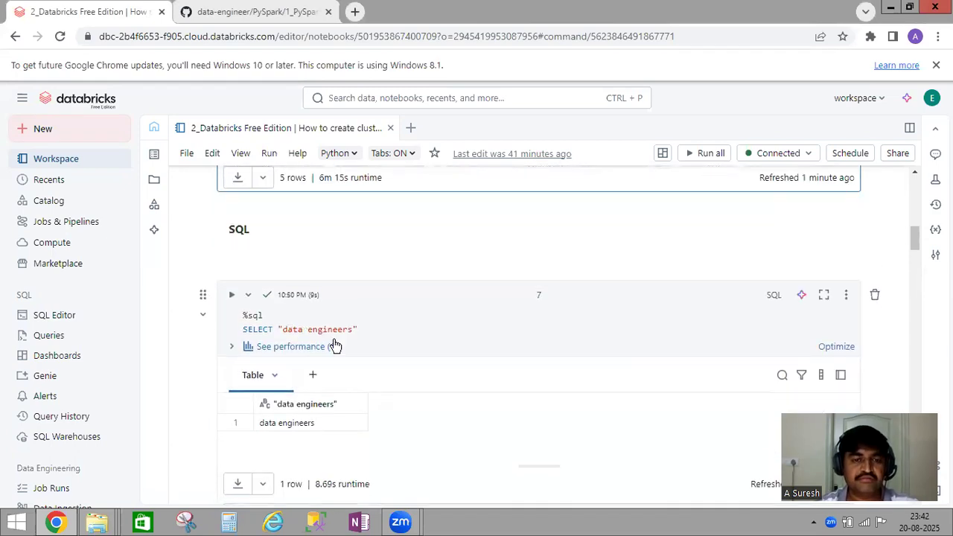
scroll(334, 345, "down", 1)
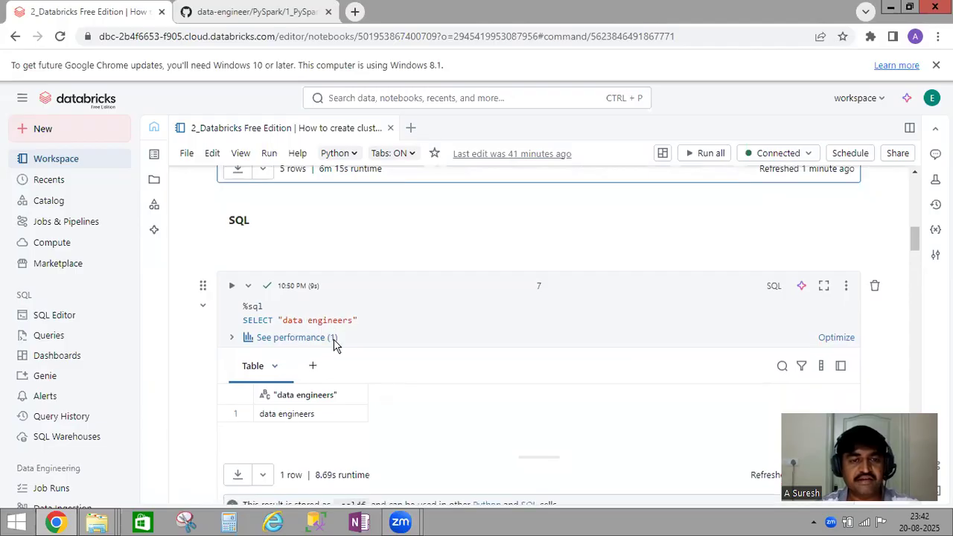
scroll(332, 321, "up", 1)
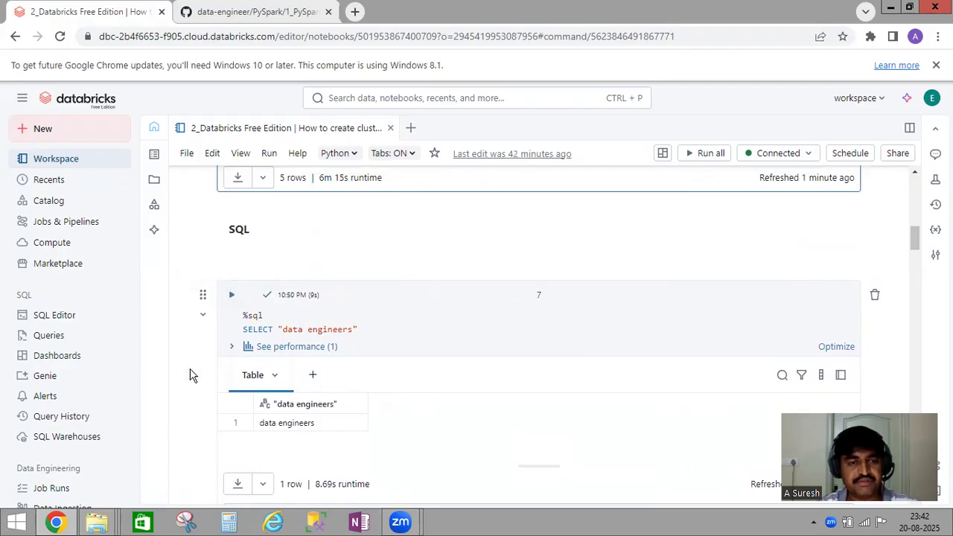
scroll(189, 372, "down", 3)
scroll(189, 373, "down", 2)
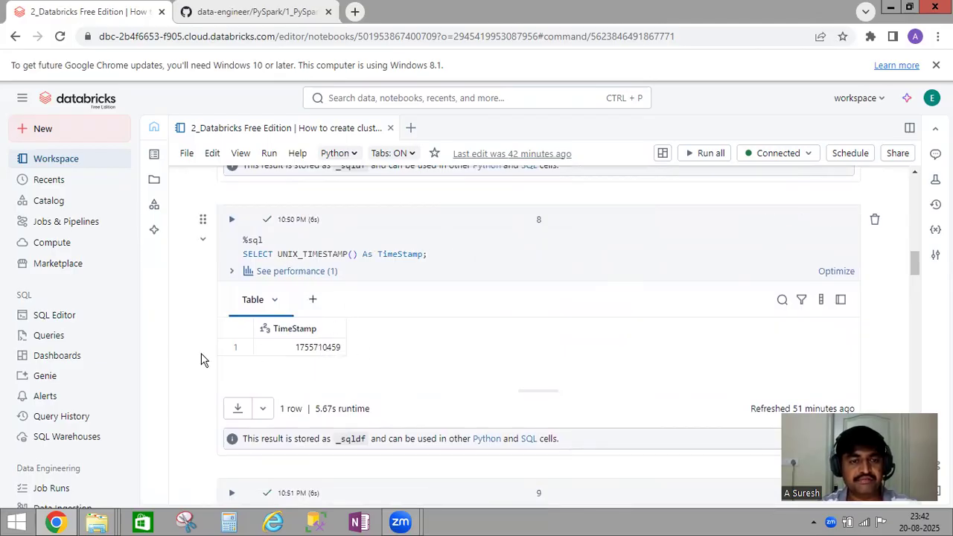
scroll(202, 361, "down", 4)
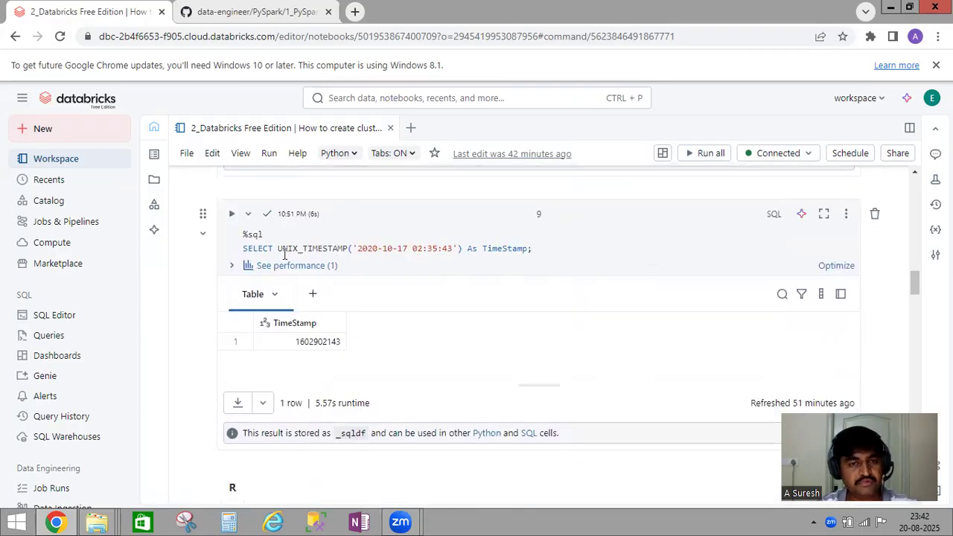
scroll(201, 333, "down", 1)
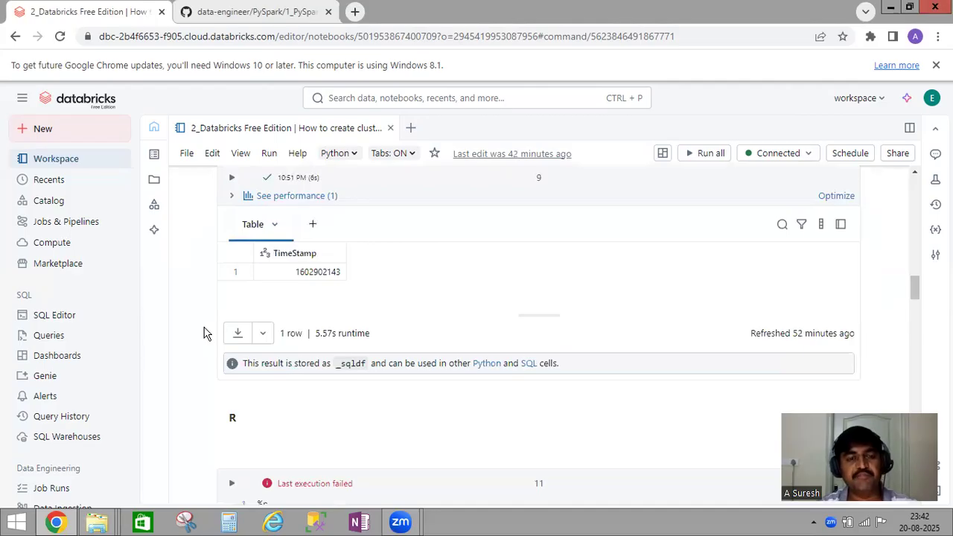
Step: Examine the error message under the R "Hello, World!" cell and have the Assistant diagnose the error
scroll(206, 332, "down", 3)
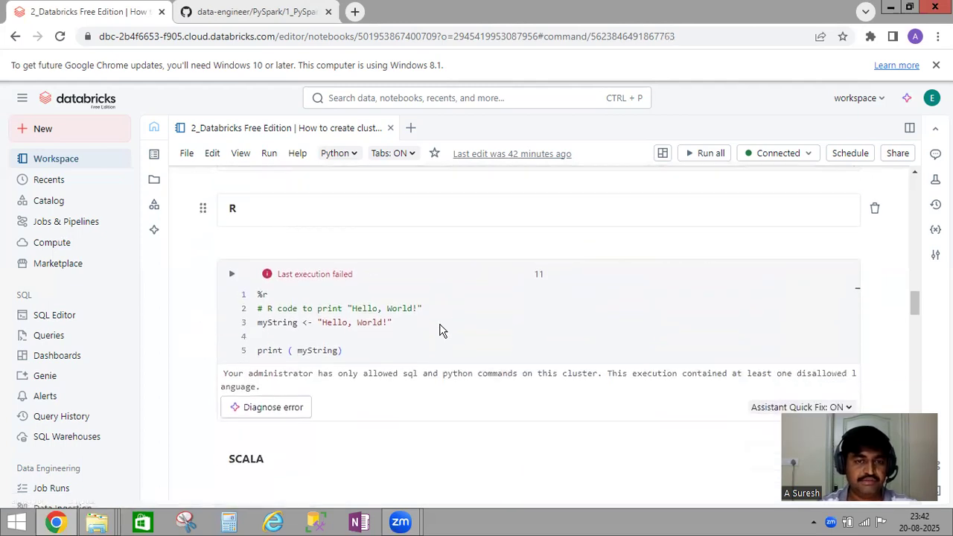
left_click(350, 356)
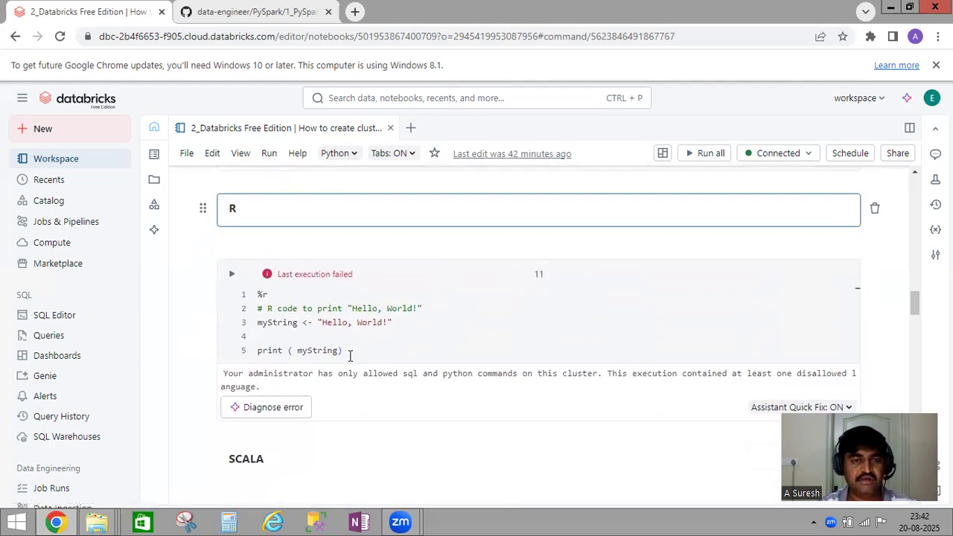
scroll(350, 354, "down", 1)
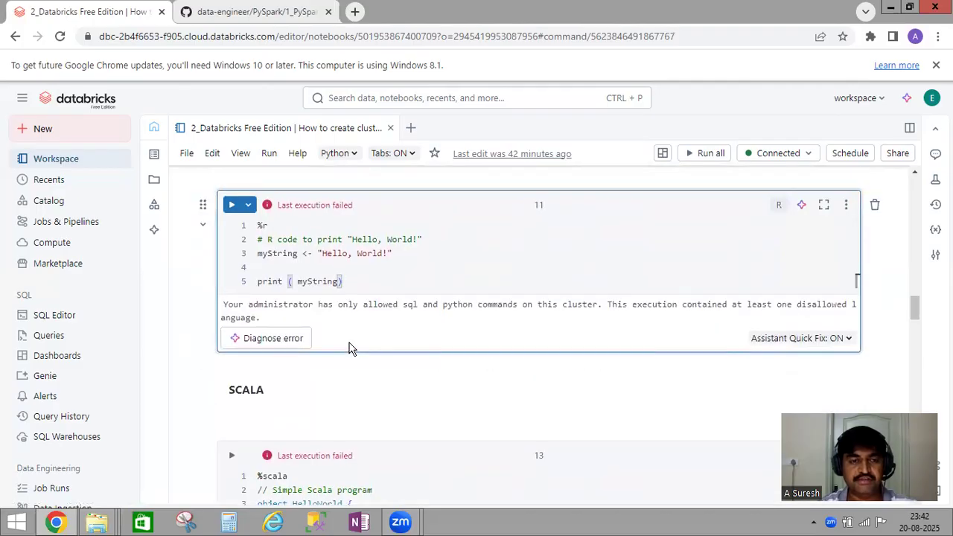
scroll(350, 346, "up", 1)
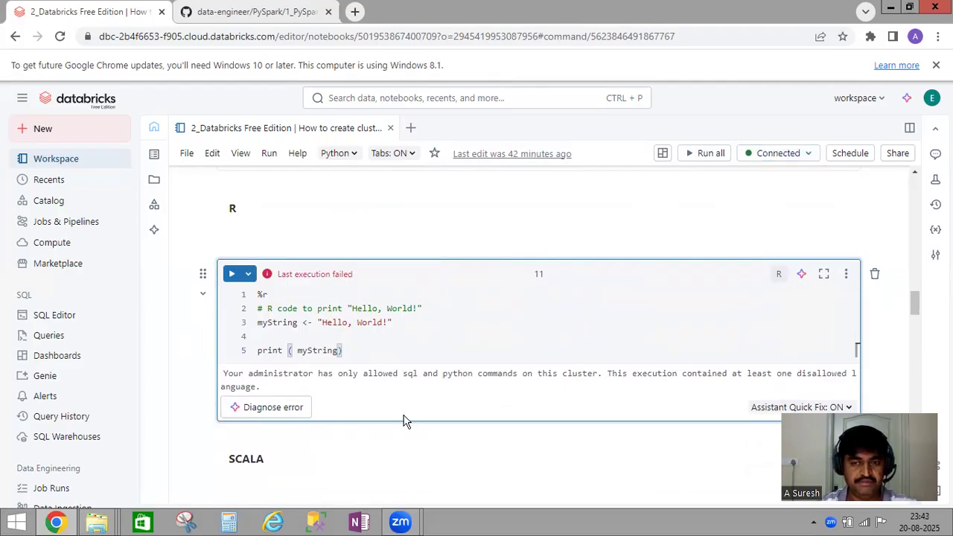
scroll(403, 421, "down", 1)
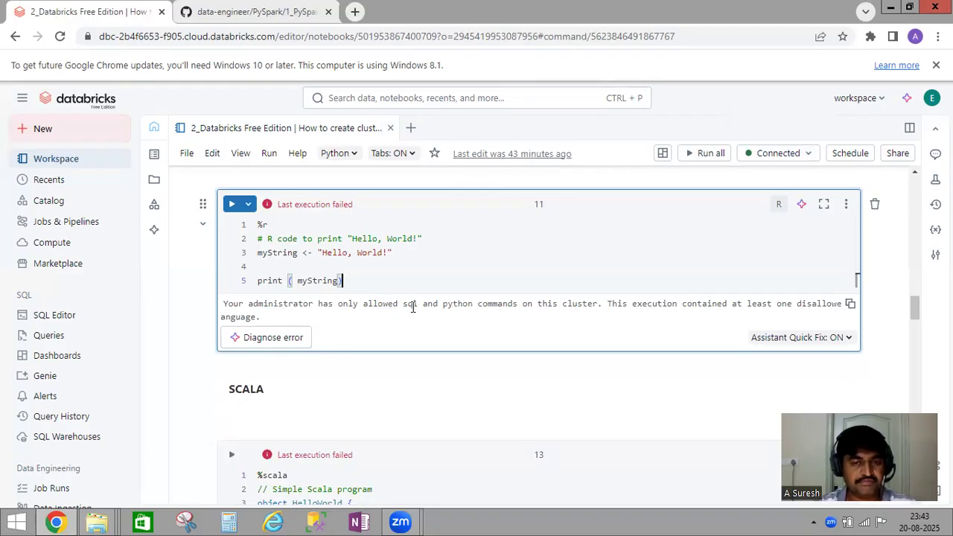
left_click_drag(413, 308, 514, 304)
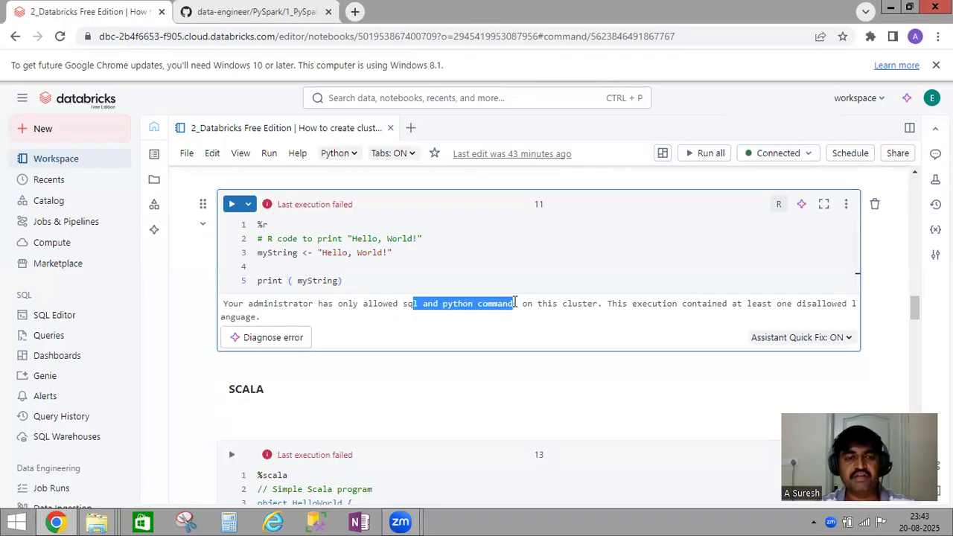
left_click(473, 319)
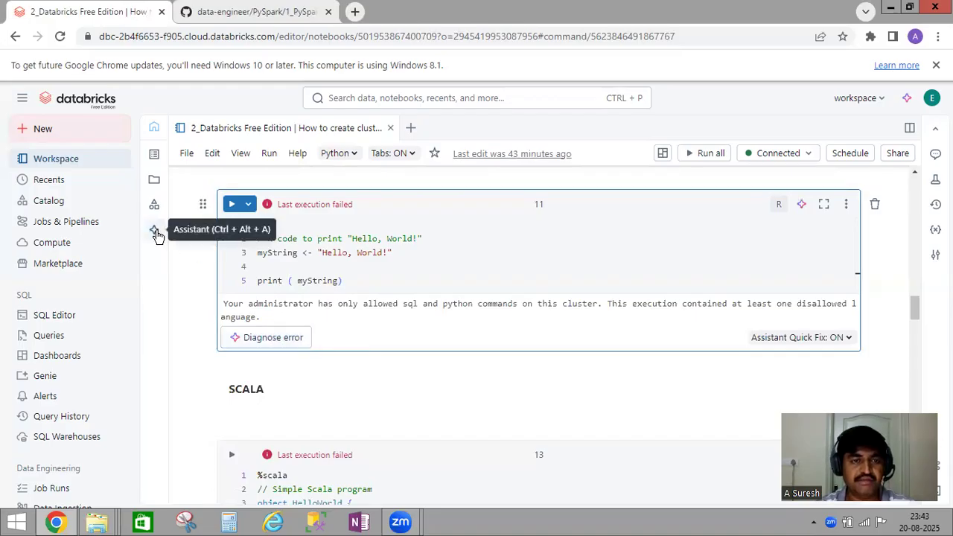
left_click(363, 280)
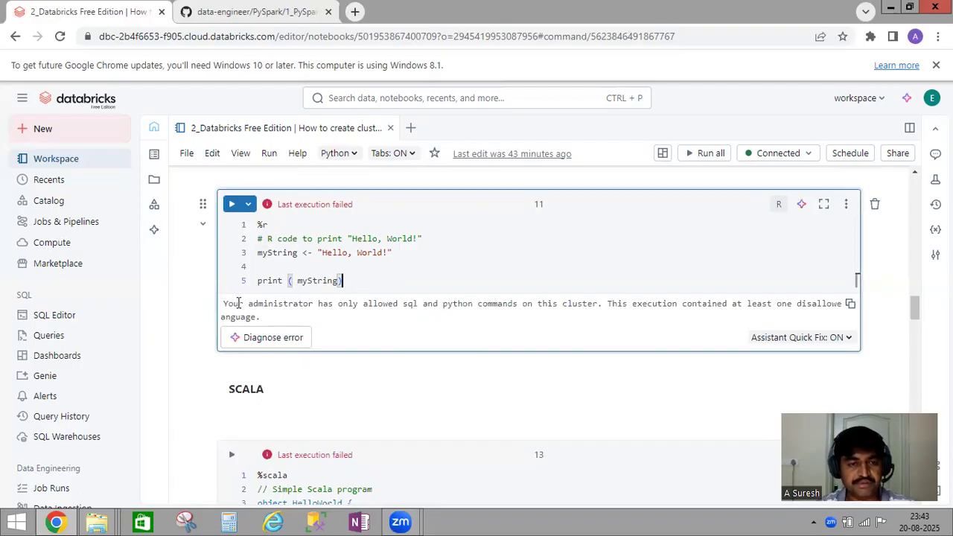
left_click_drag(264, 316, 233, 303)
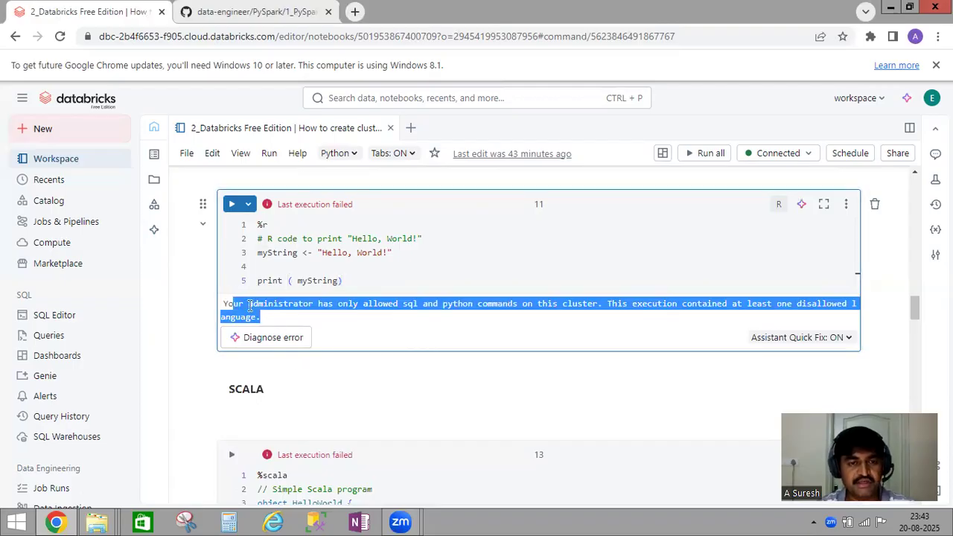
left_click(347, 325)
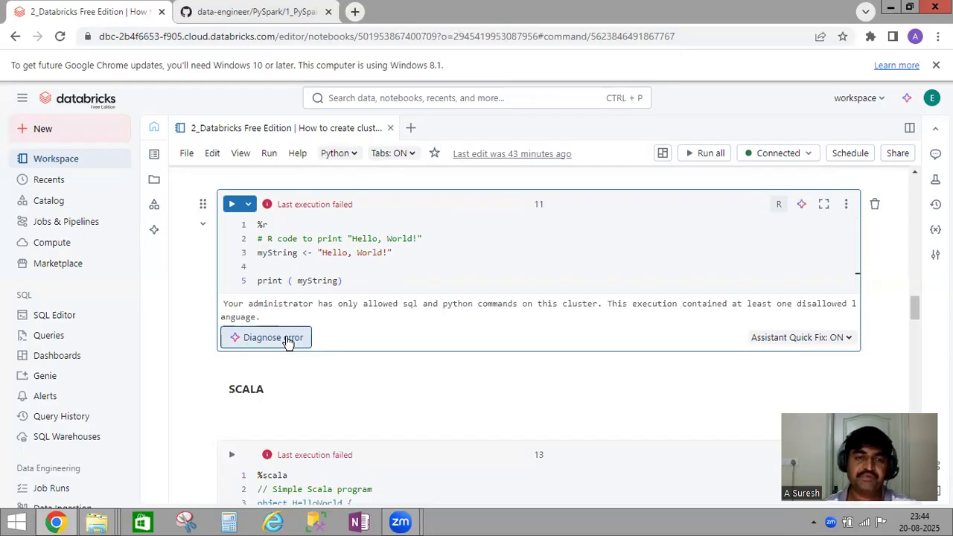
left_click(289, 341)
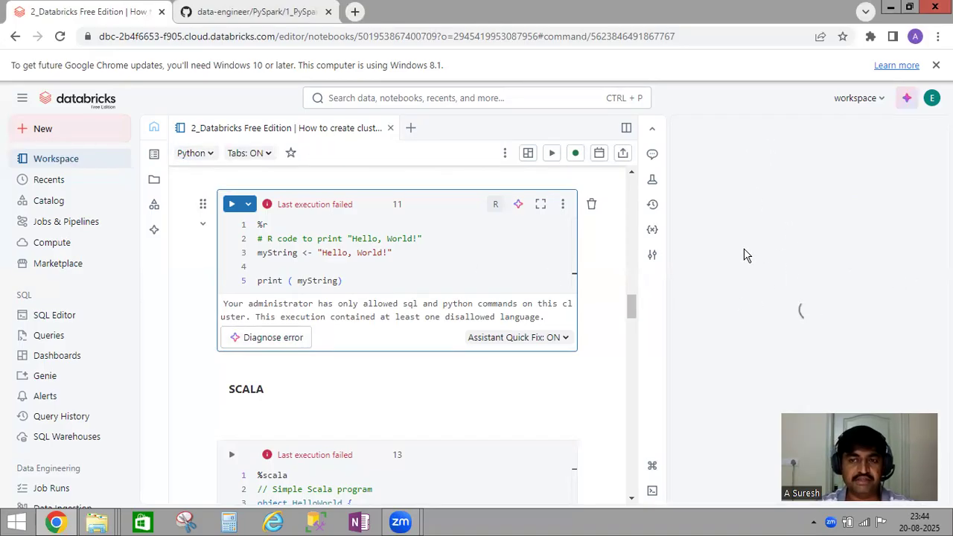
Step: Read the Assistant's diagnosis of the R "Hello, World!" cell, including the suggested Python and SQL alternatives and the note on enabling R
left_click(717, 26)
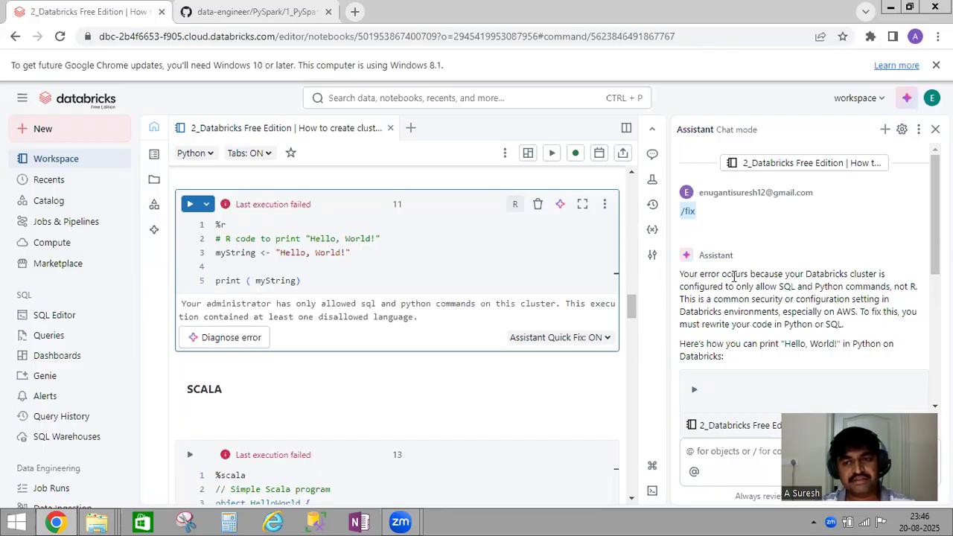
left_click_drag(935, 193, 935, 220)
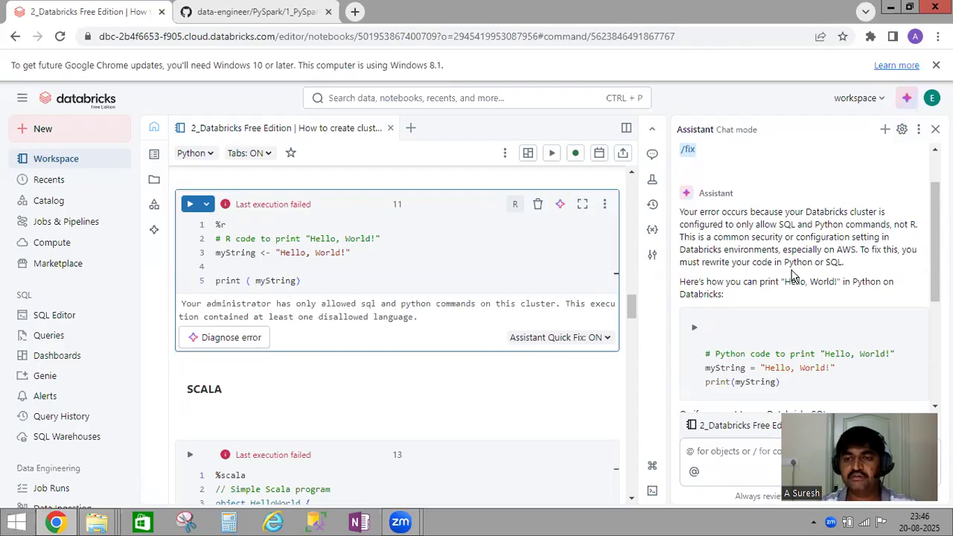
scroll(793, 275, "down", 1)
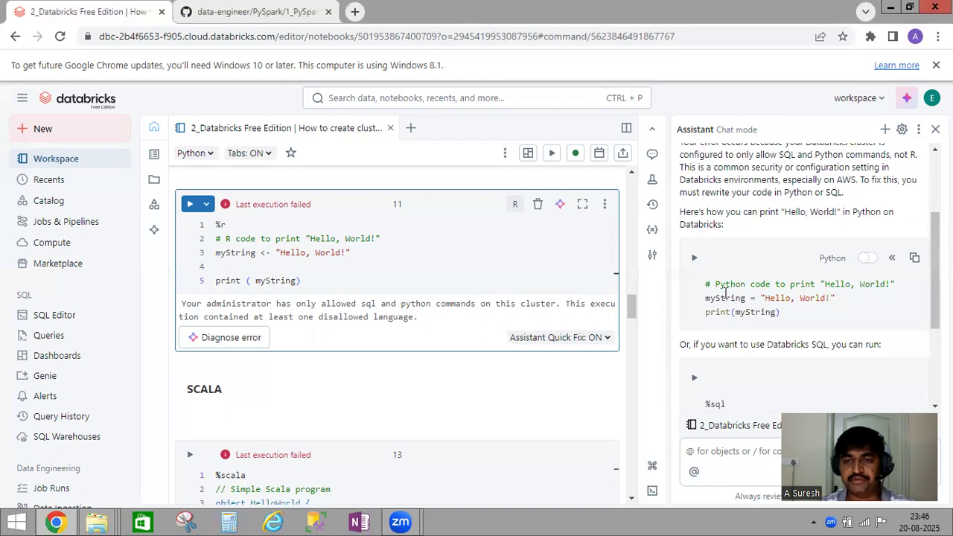
scroll(781, 303, "down", 1)
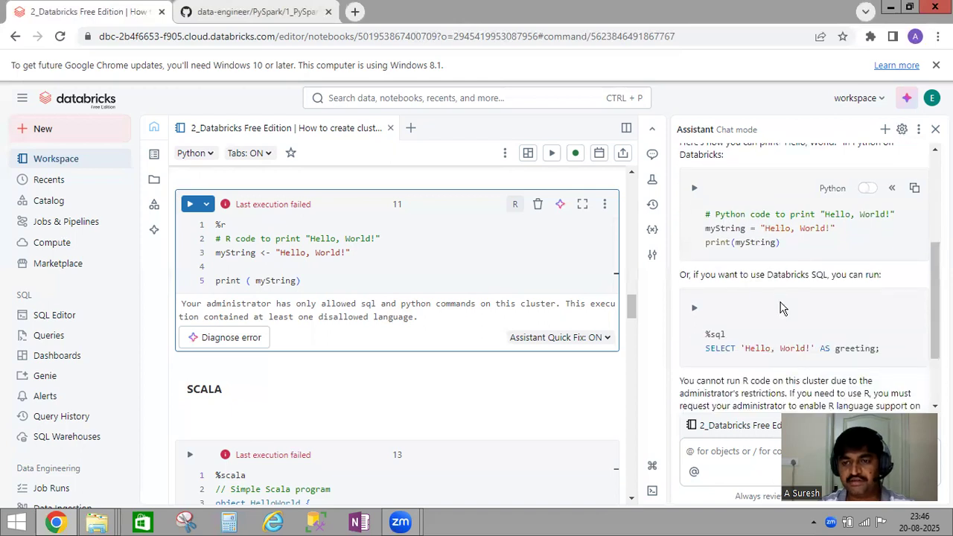
scroll(771, 305, "down", 1)
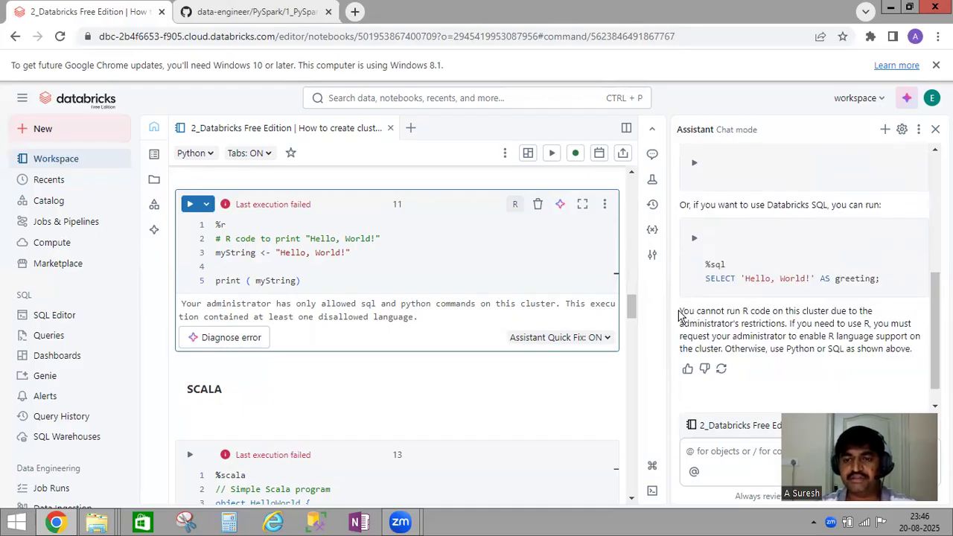
left_click_drag(679, 311, 887, 312)
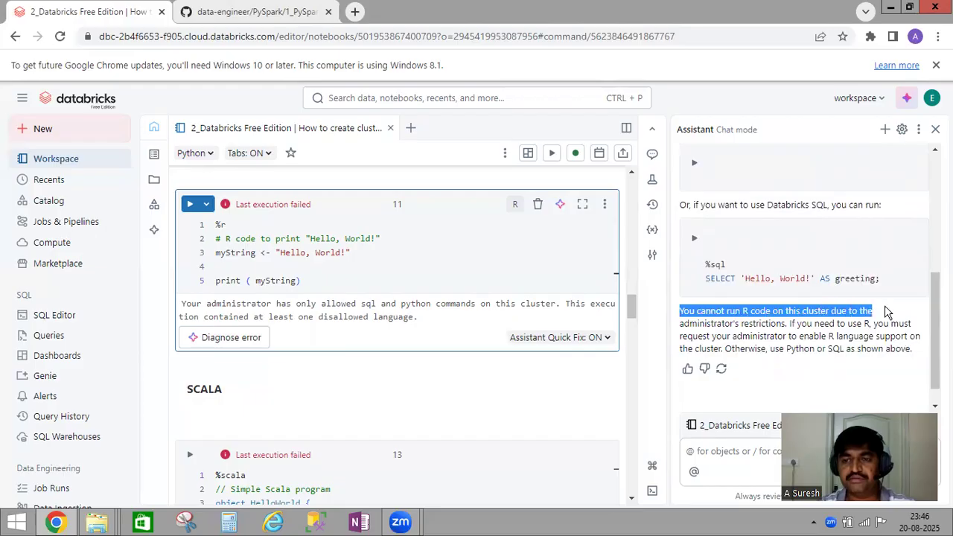
left_click(788, 322)
left_click_drag(787, 324, 875, 325)
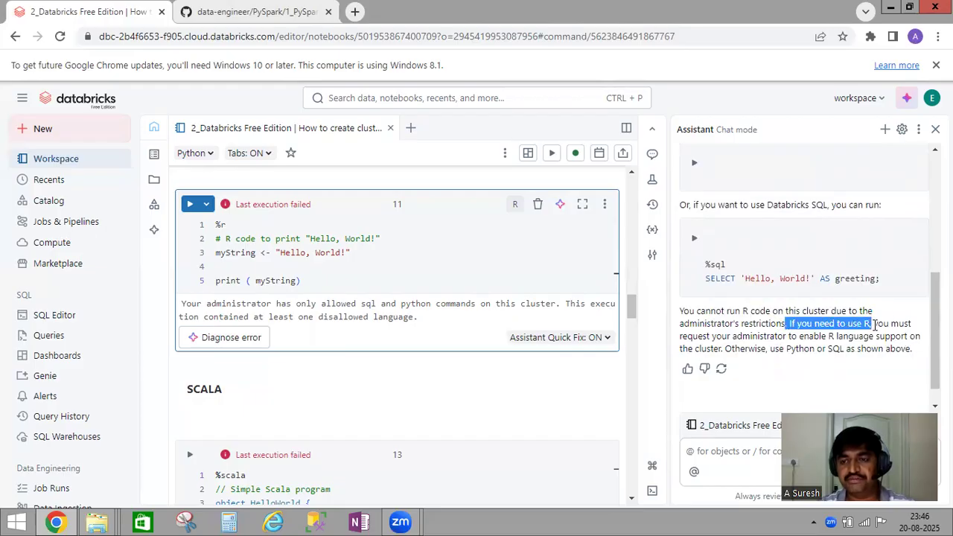
left_click(803, 333)
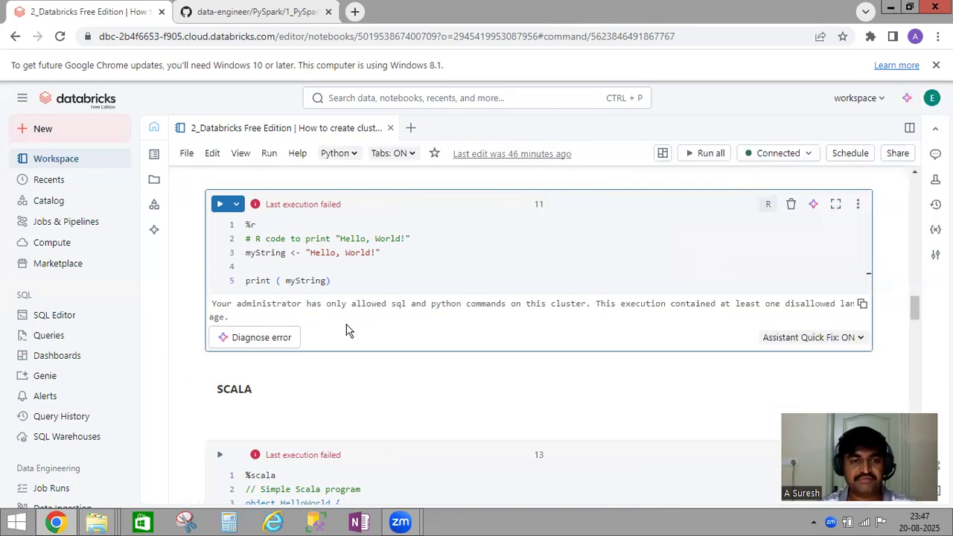
Step: Examine the error message under the Scala HelloWorld cell and have the Assistant diagnose the error
left_click(339, 371)
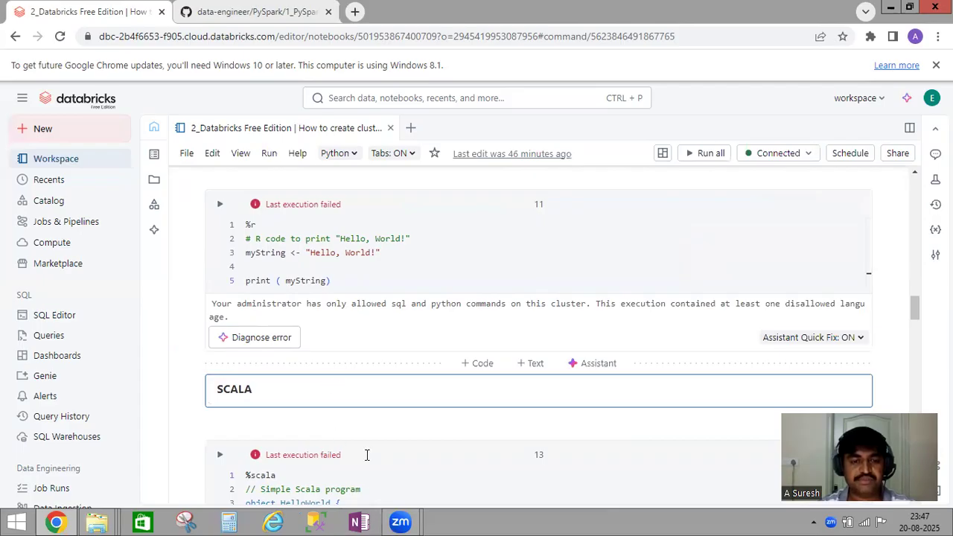
scroll(367, 455, "down", 2)
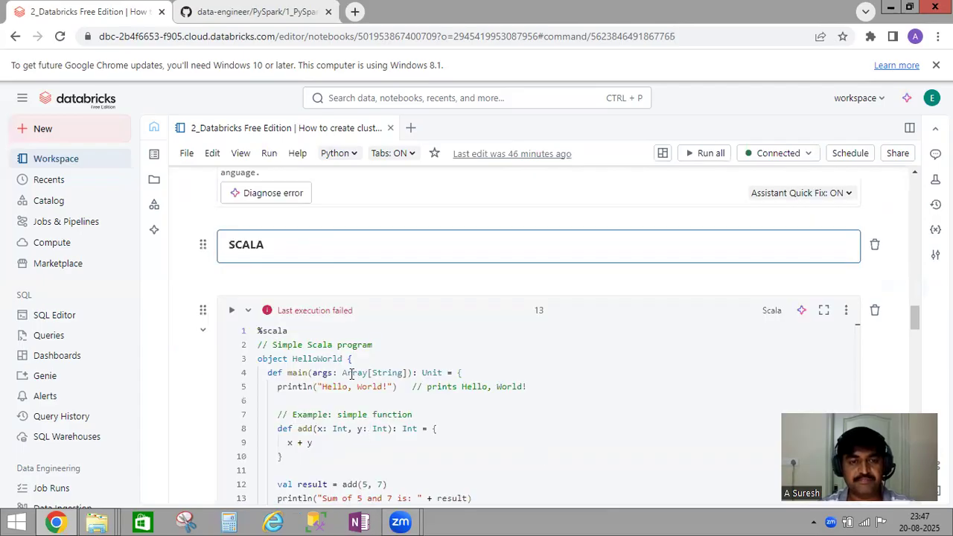
scroll(351, 374, "down", 5)
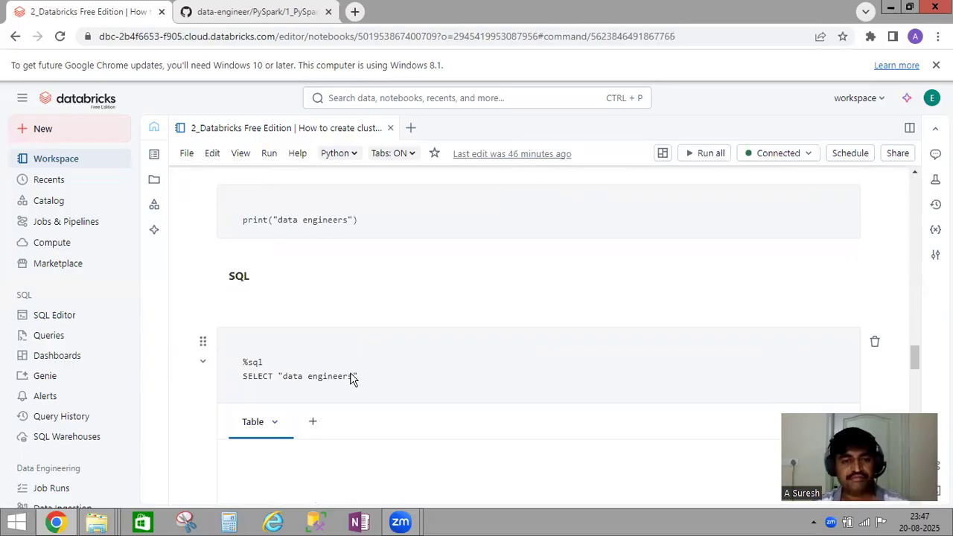
scroll(358, 358, "up", 2)
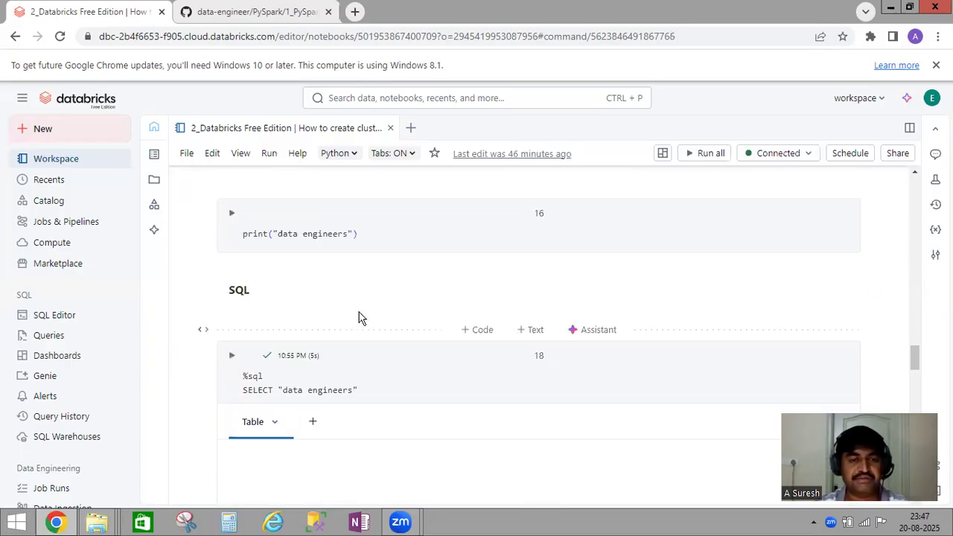
scroll(211, 270, "up", 3)
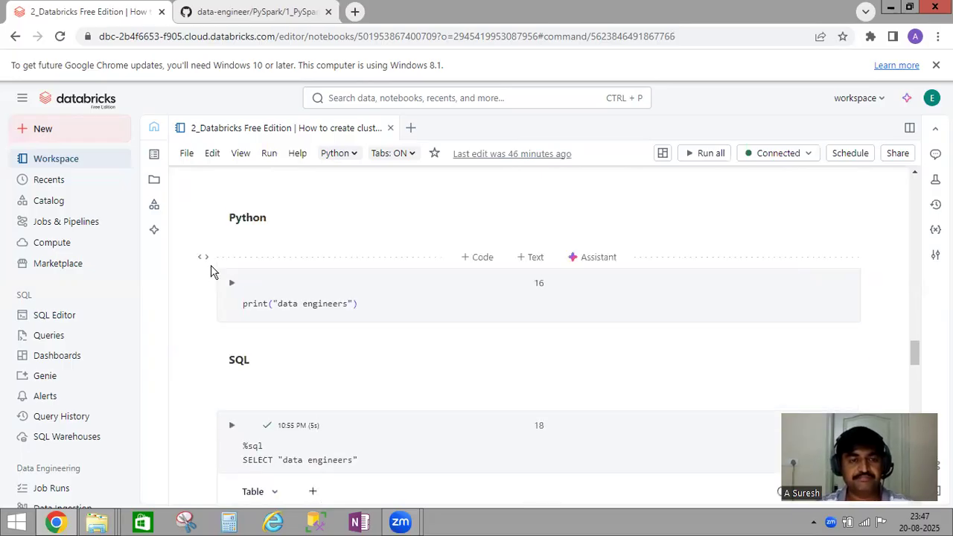
scroll(211, 267, "up", 3)
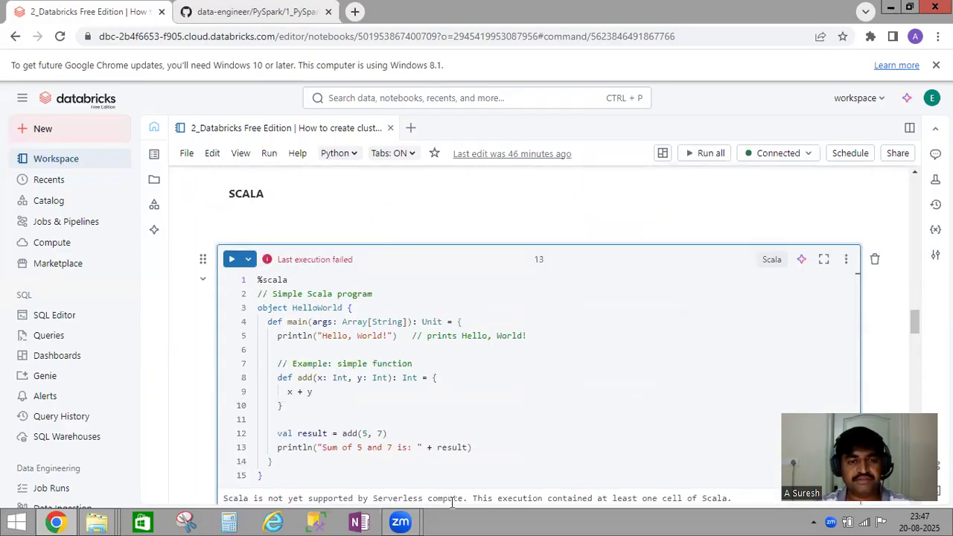
scroll(198, 343, "down", 2)
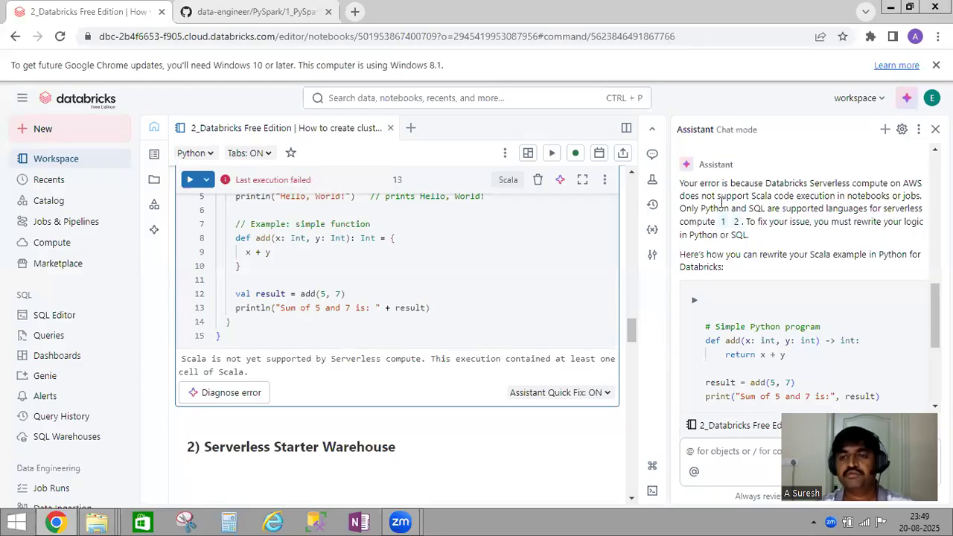
Step: Read the Assistant's explanation of the Scala error, its Python rewrite and its advice on using Scala
left_click_drag(719, 209, 884, 227)
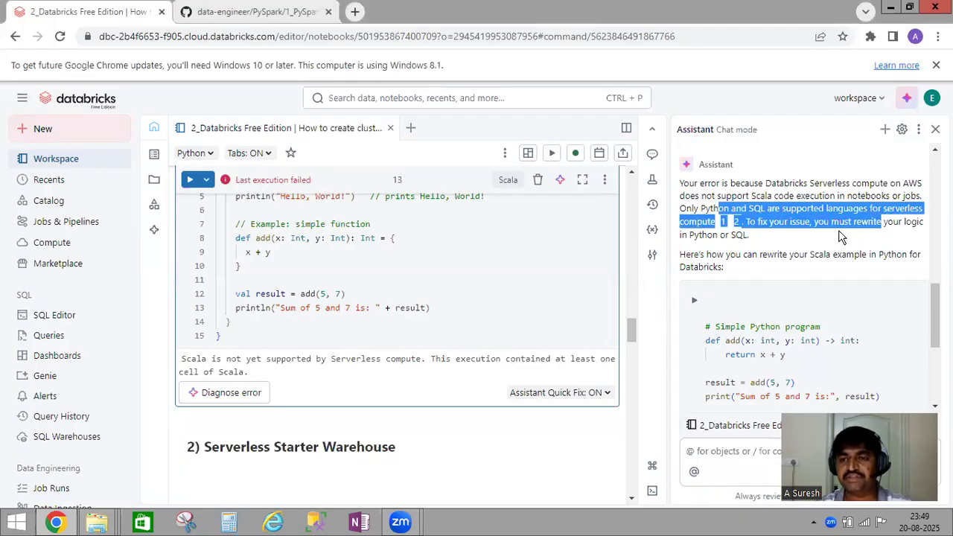
left_click(778, 217)
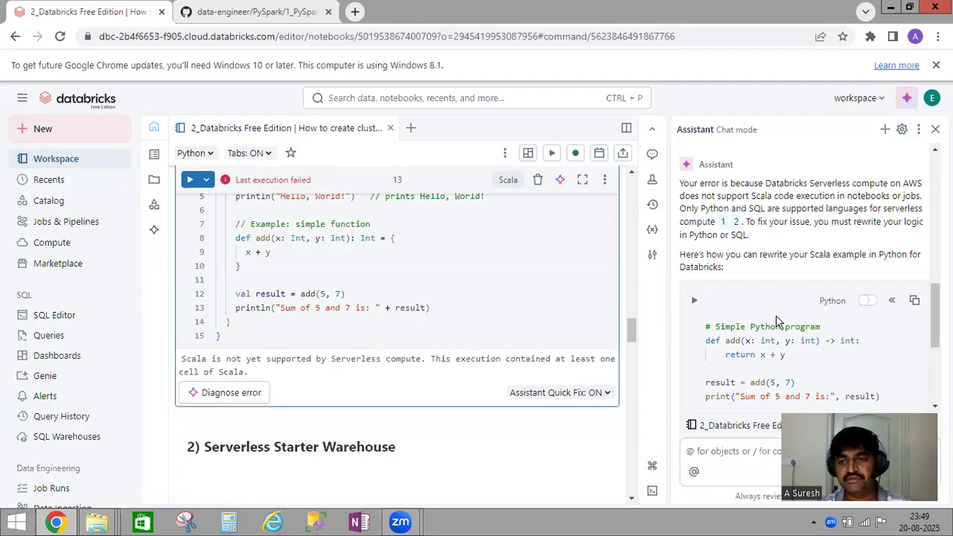
left_click_drag(936, 305, 936, 361)
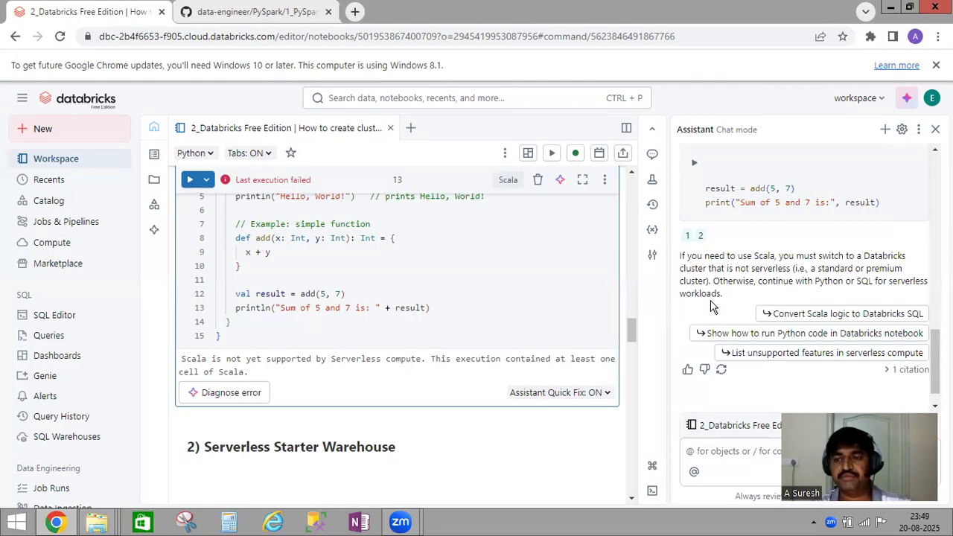
scroll(711, 306, "down", 1)
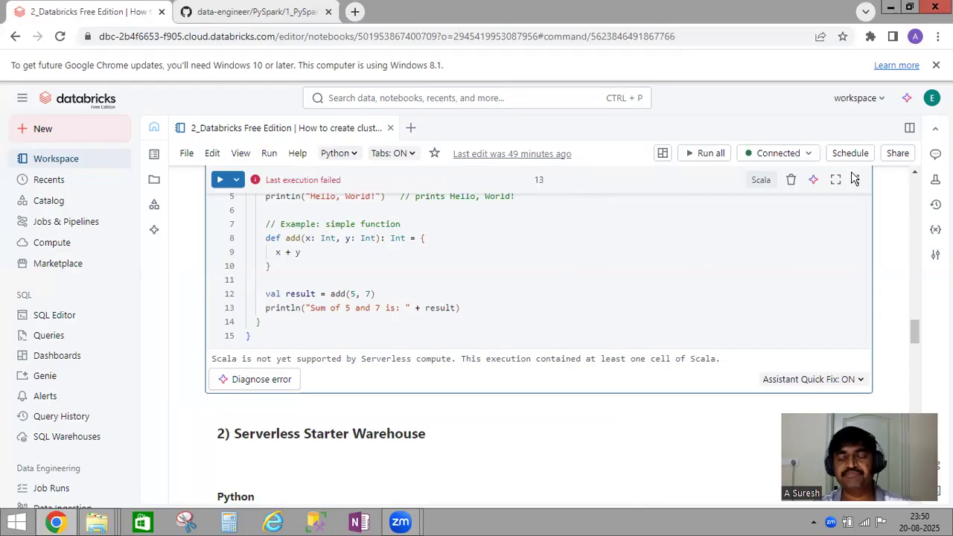
Step: Terminate the notebook's connected Serverless compute resource and confirm the termination
left_click(776, 155)
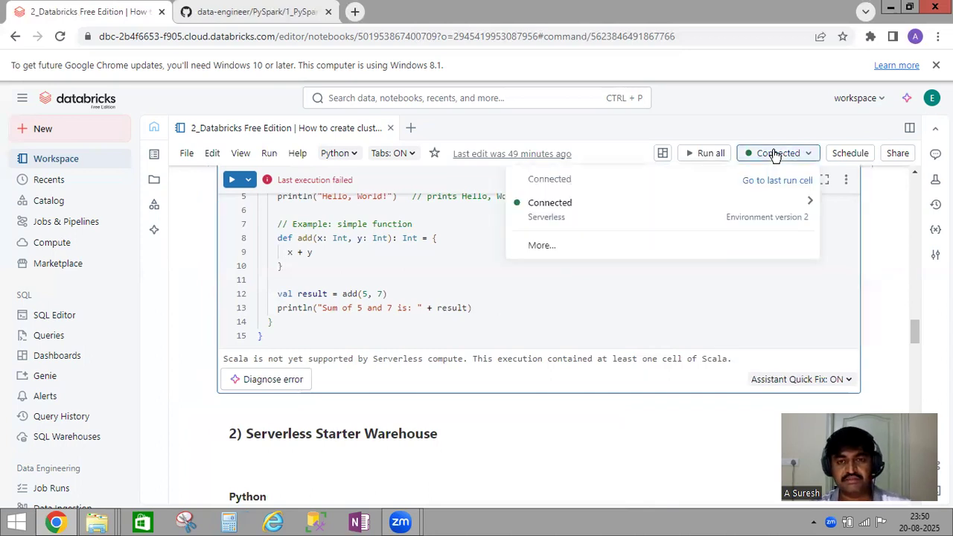
mouse_move(572, 208)
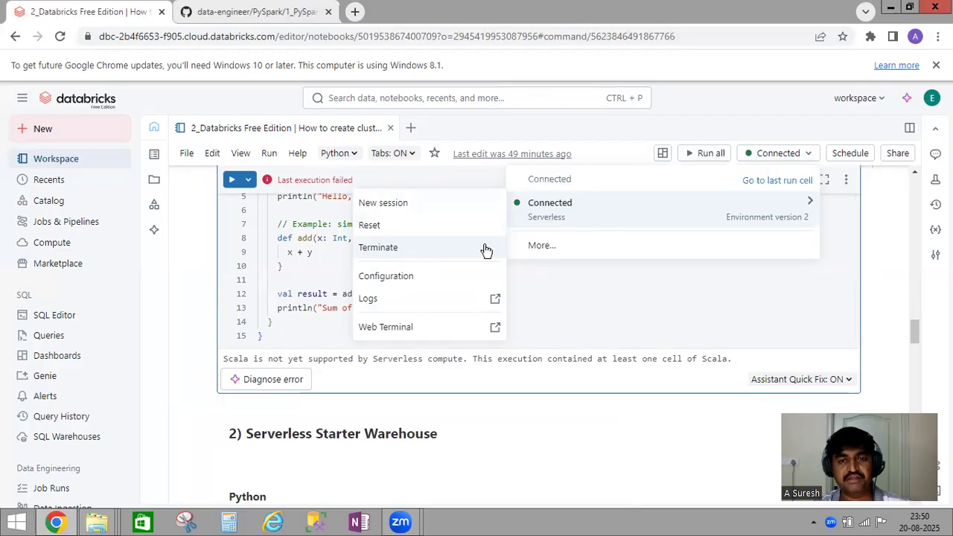
left_click(460, 248)
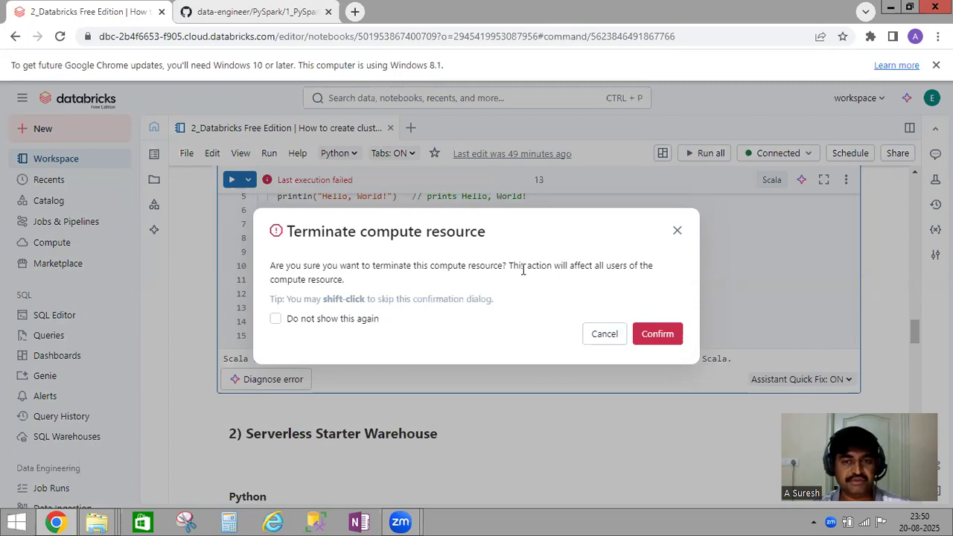
left_click_drag(510, 265, 656, 268)
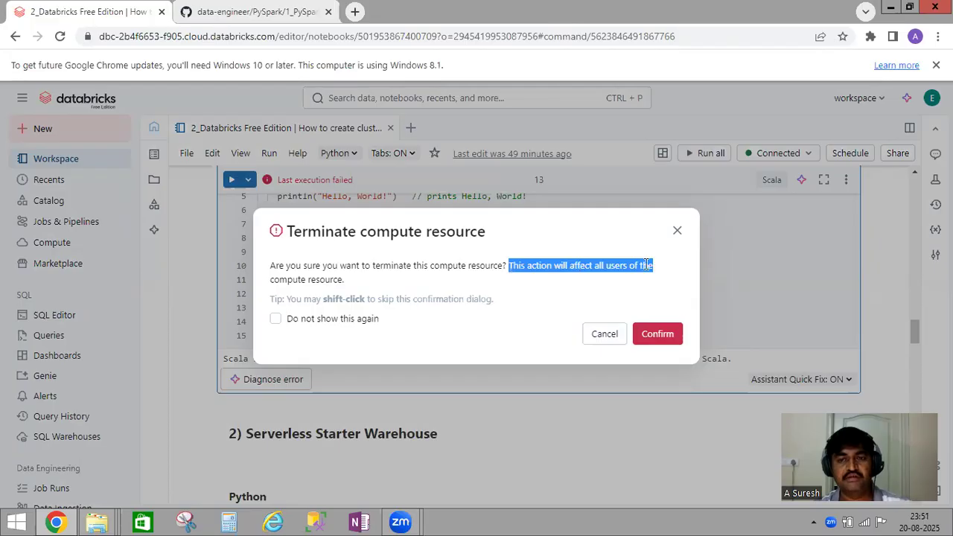
left_click(337, 298)
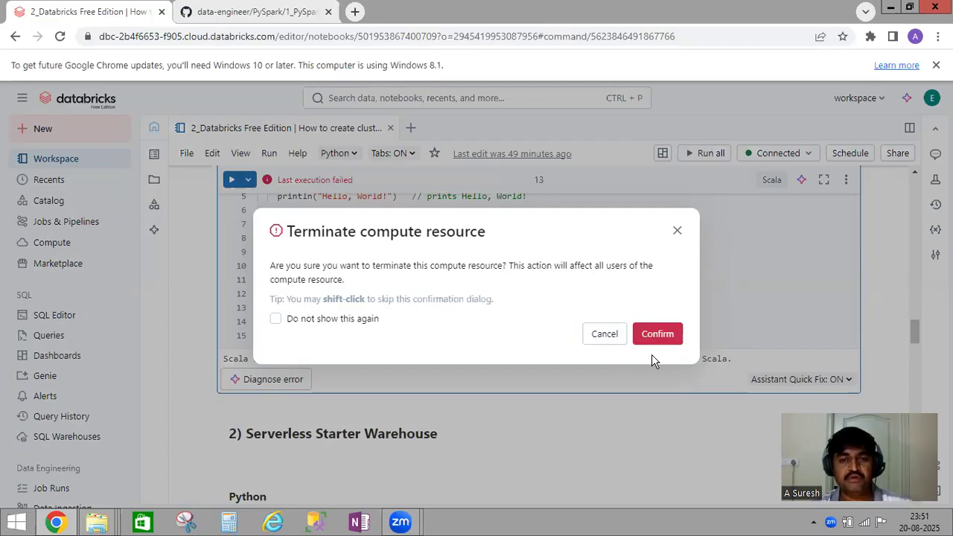
left_click(652, 336)
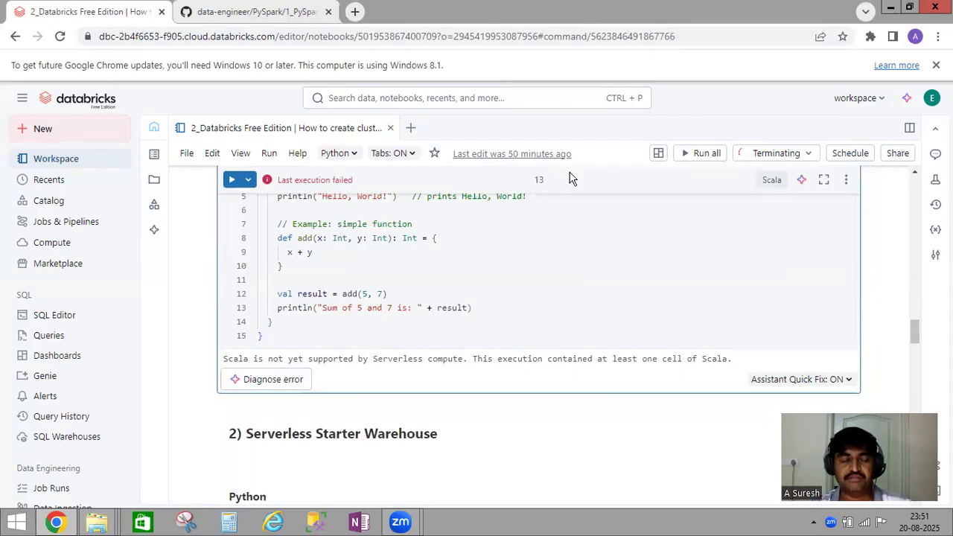
scroll(196, 264, "down", 2)
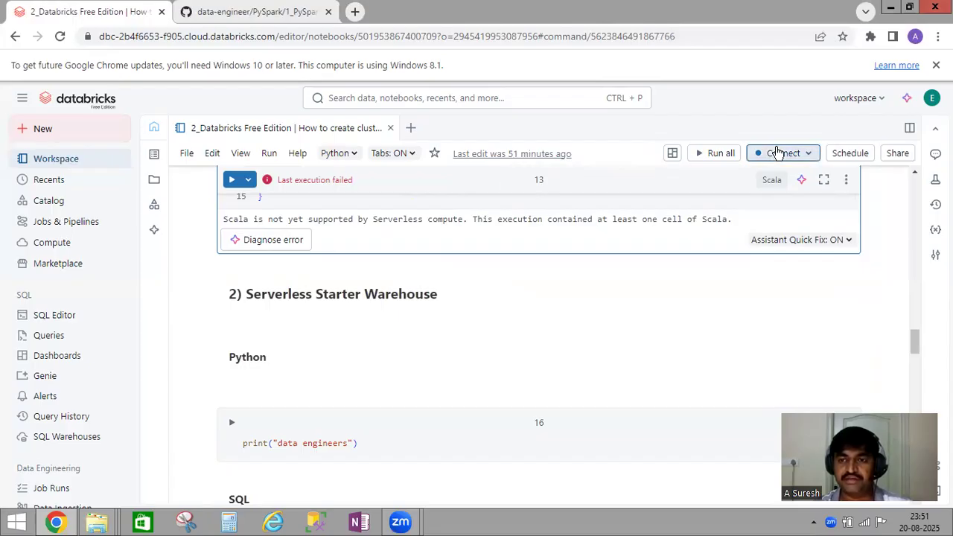
left_click(776, 153)
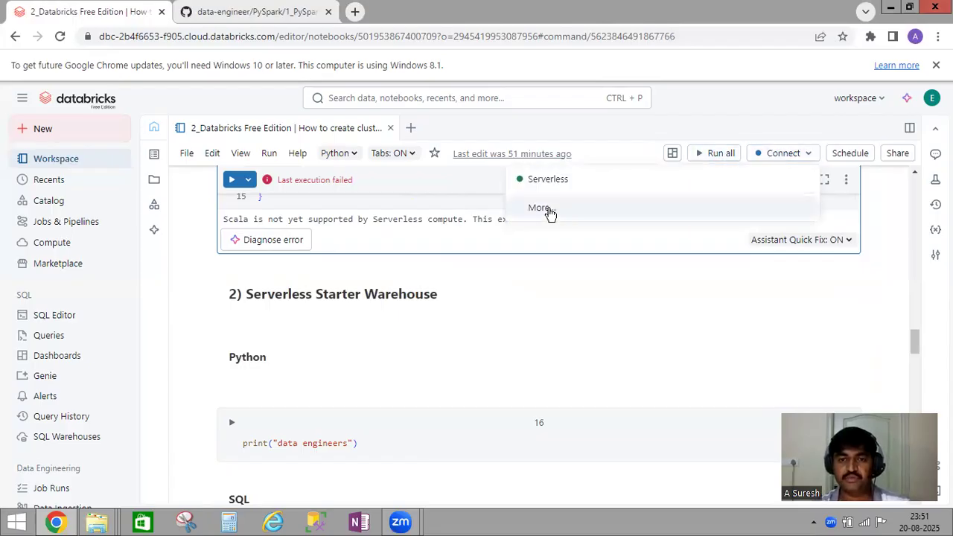
left_click(502, 367)
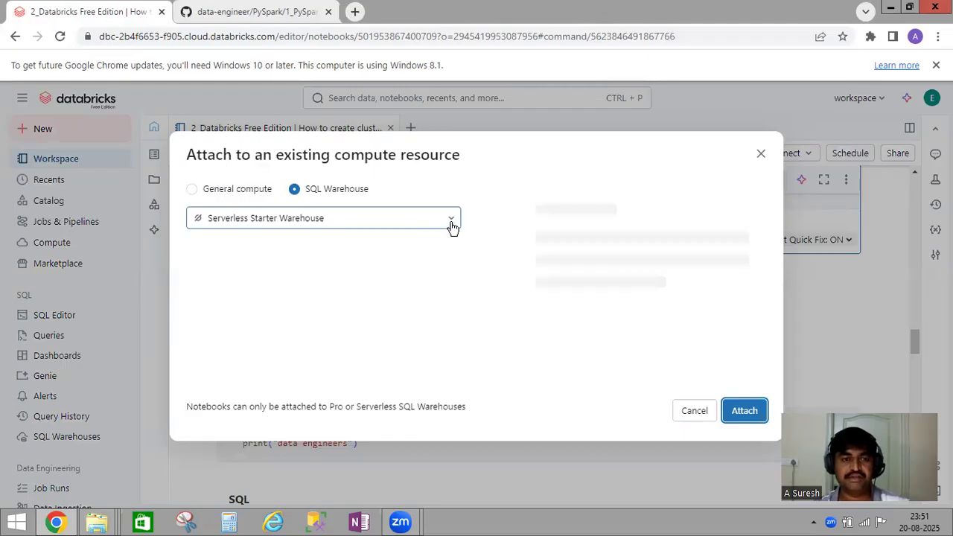
left_click(216, 218)
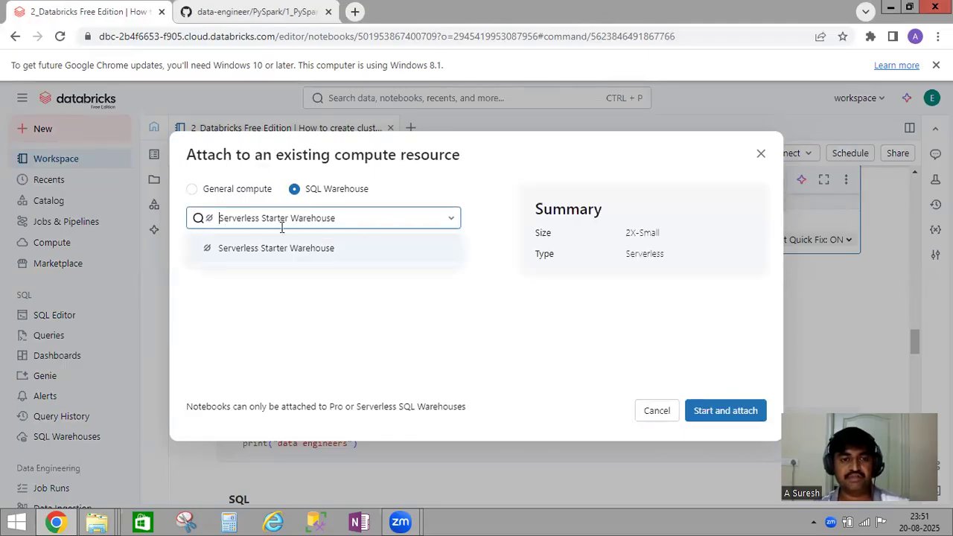
left_click(379, 330)
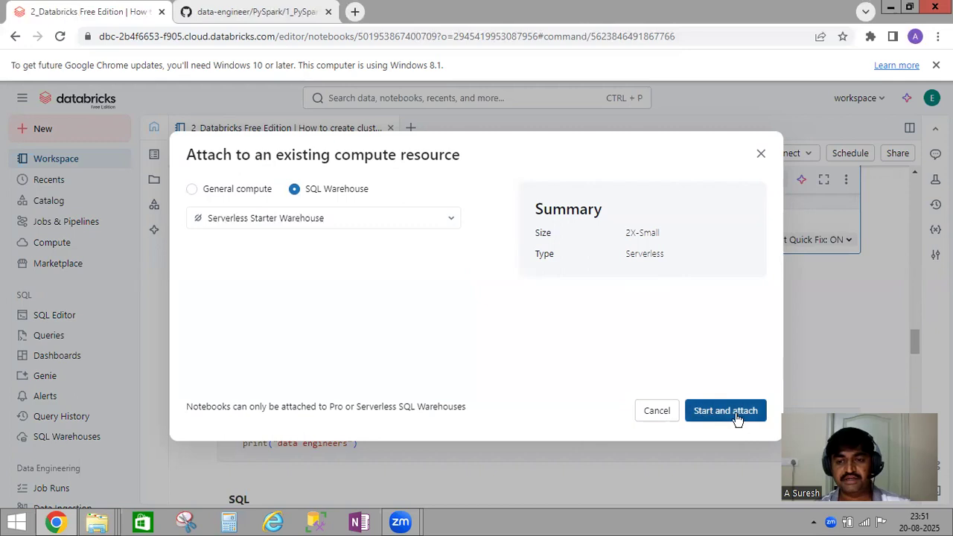
left_click(656, 415)
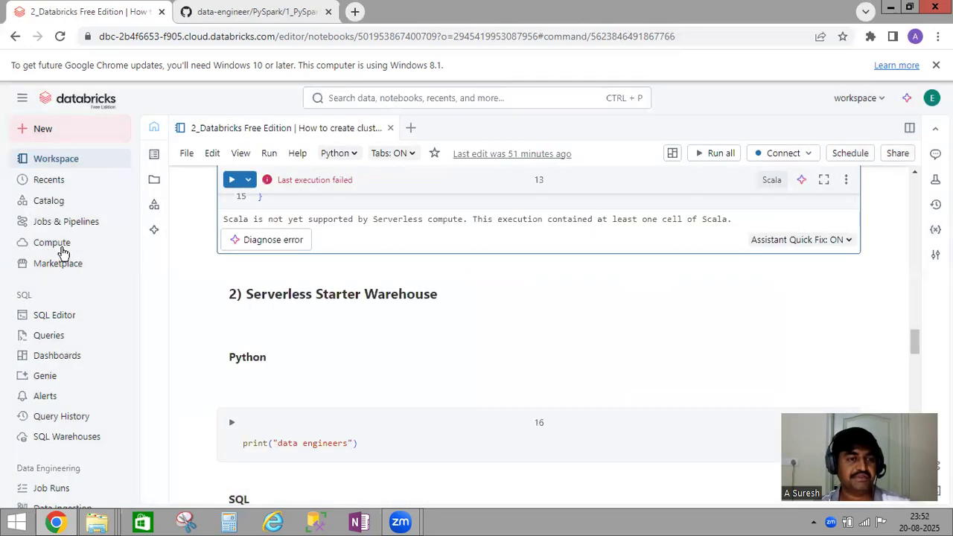
Step: Open the SQL warehouses list on the Compute page and check the Serverless Starter Warehouse's status, details and additional actions
left_click(59, 249)
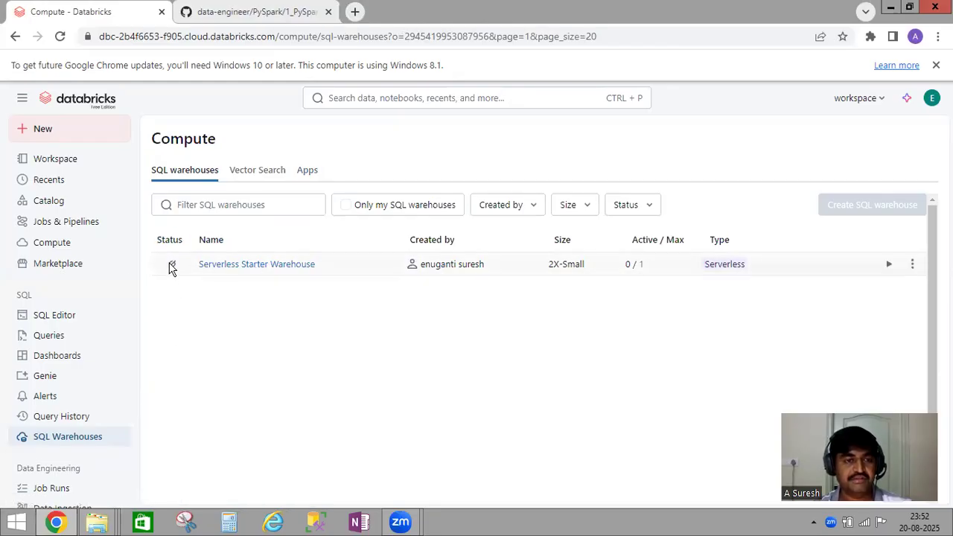
mouse_move(171, 268)
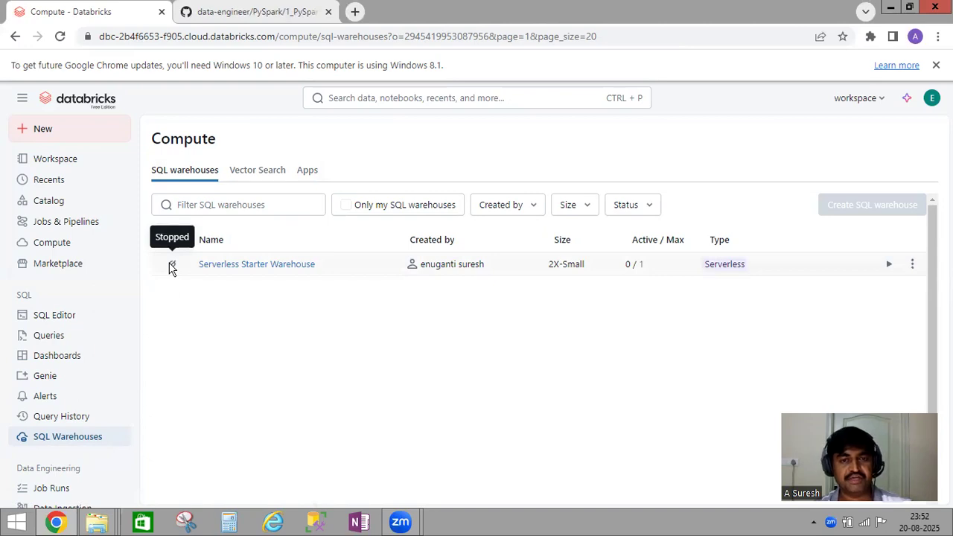
mouse_move(436, 272)
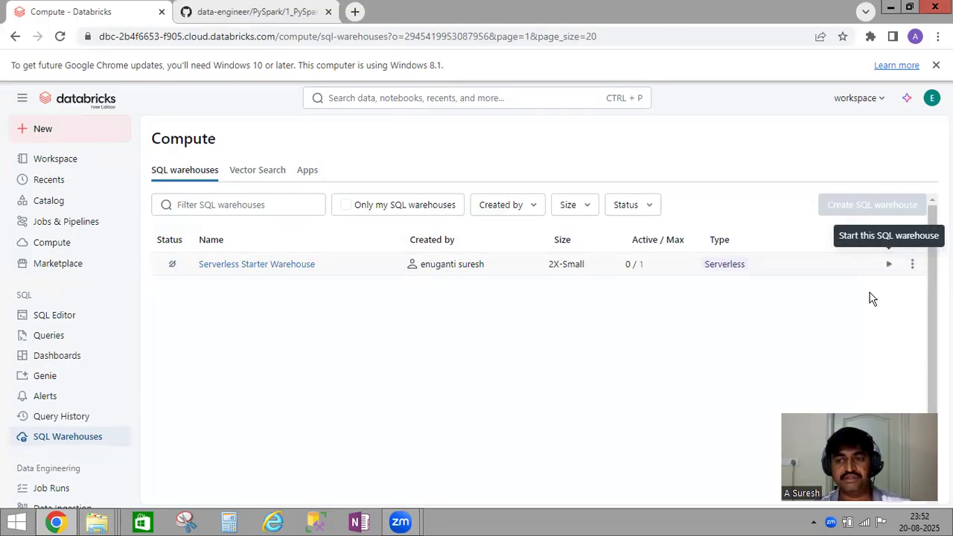
left_click(913, 265)
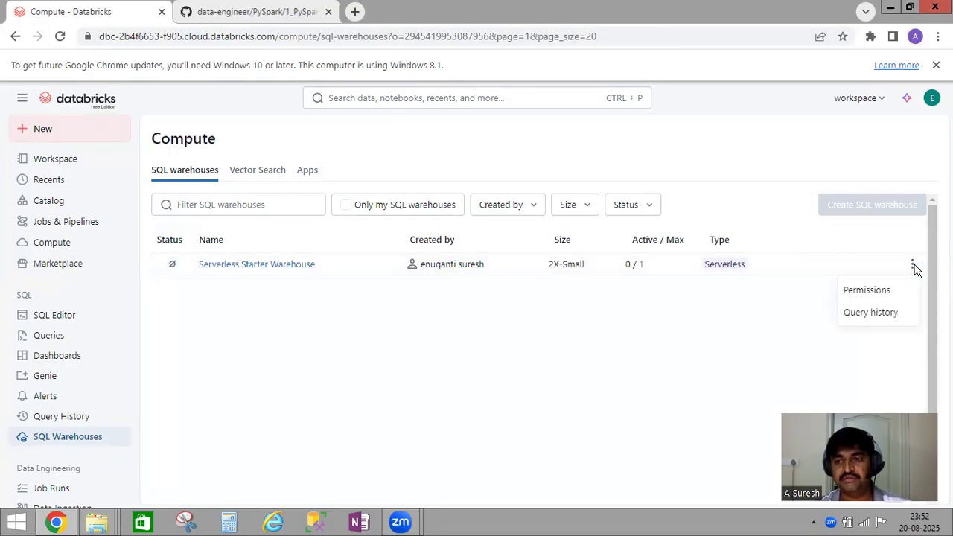
Step: Review the Serverless Starter Warehouse's permissions, including adding users or groups and the levels available for Admins, and close them unchanged
left_click(870, 291)
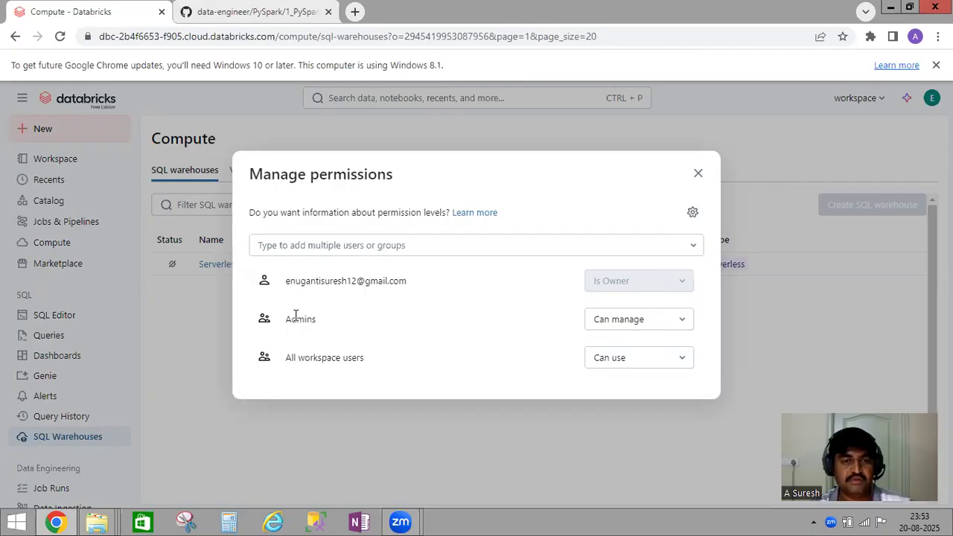
left_click(289, 248)
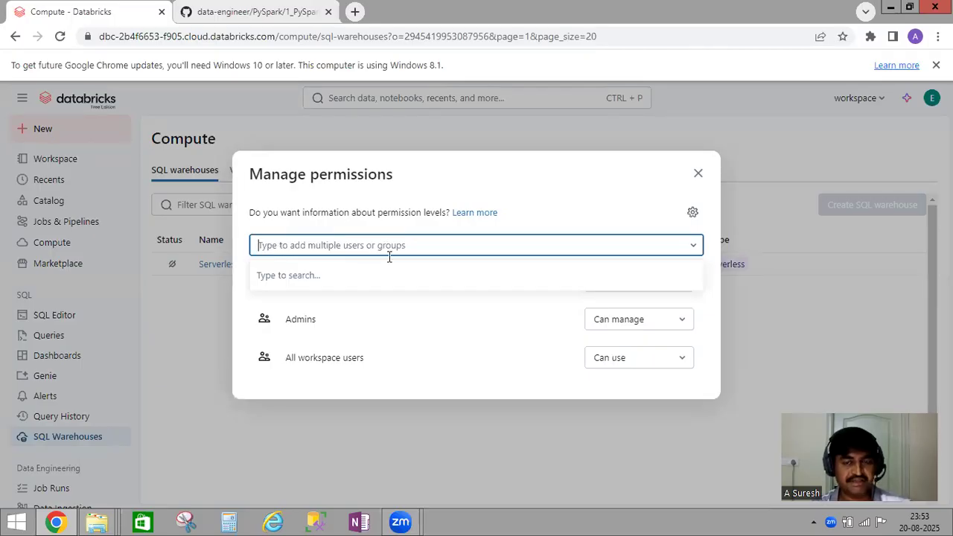
left_click(510, 330)
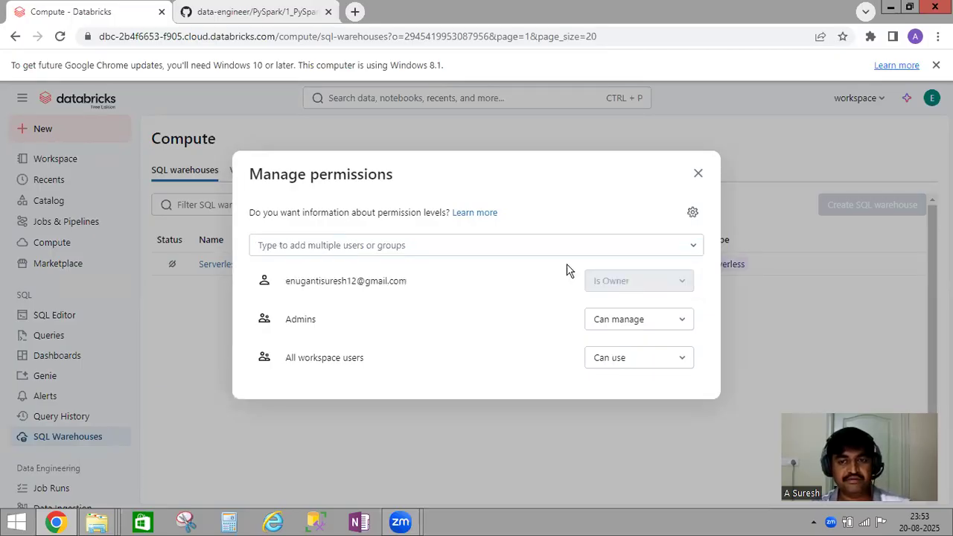
left_click(621, 324)
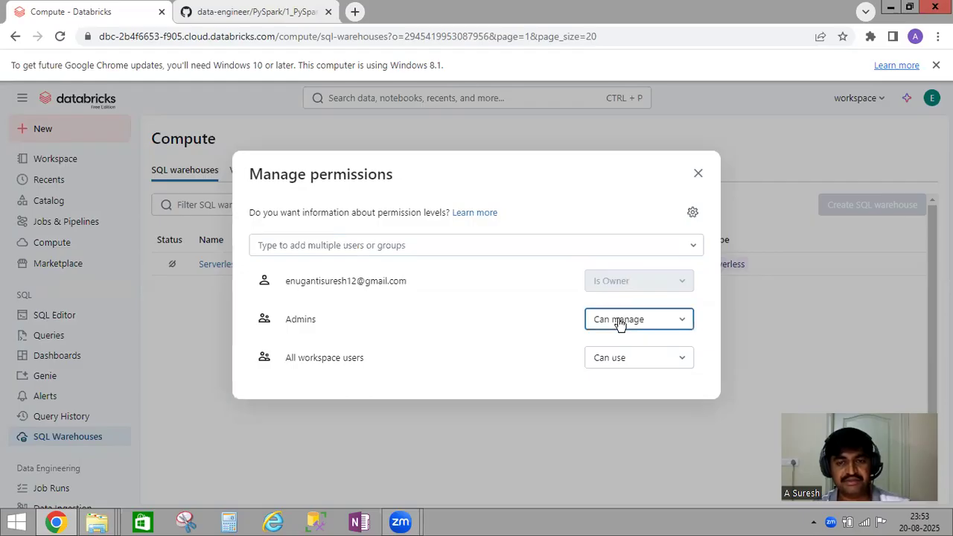
left_click(621, 325)
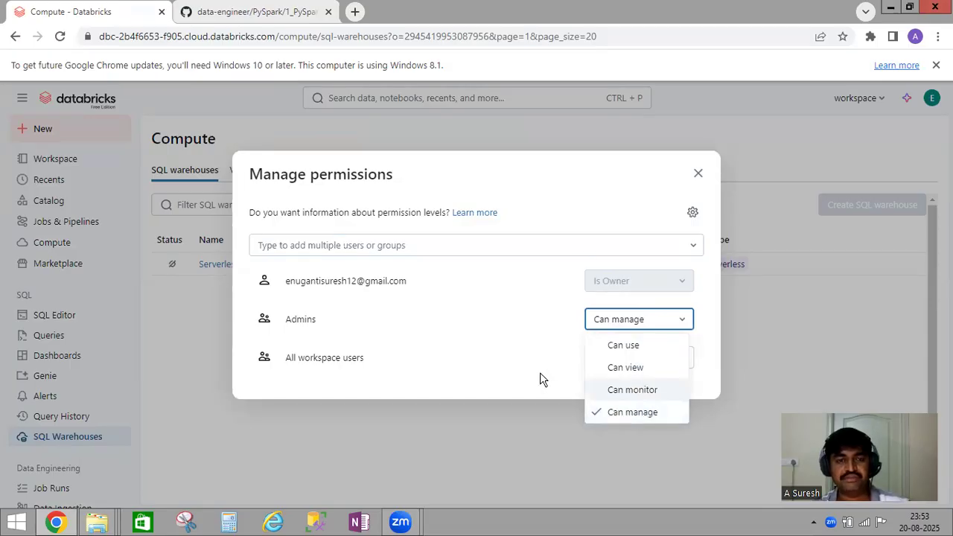
left_click(633, 173)
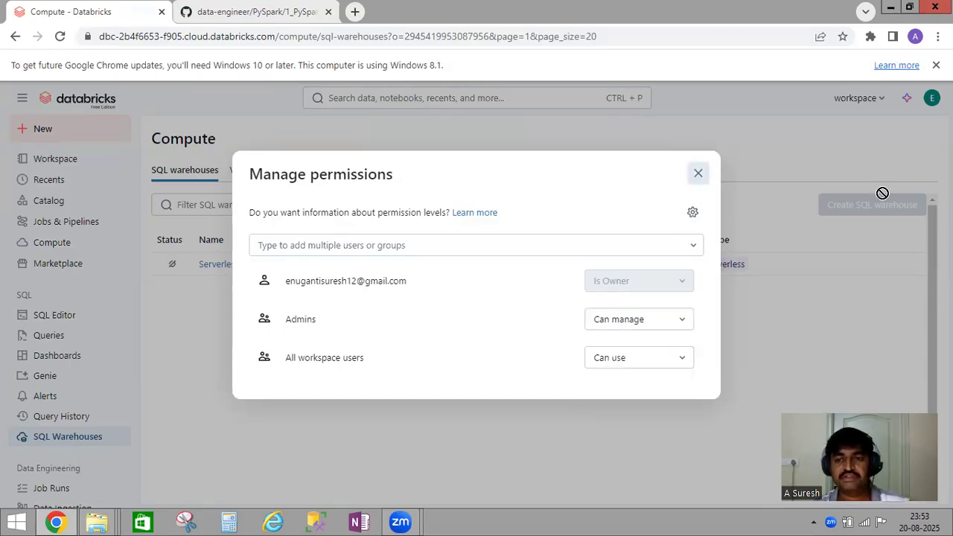
left_click(882, 193)
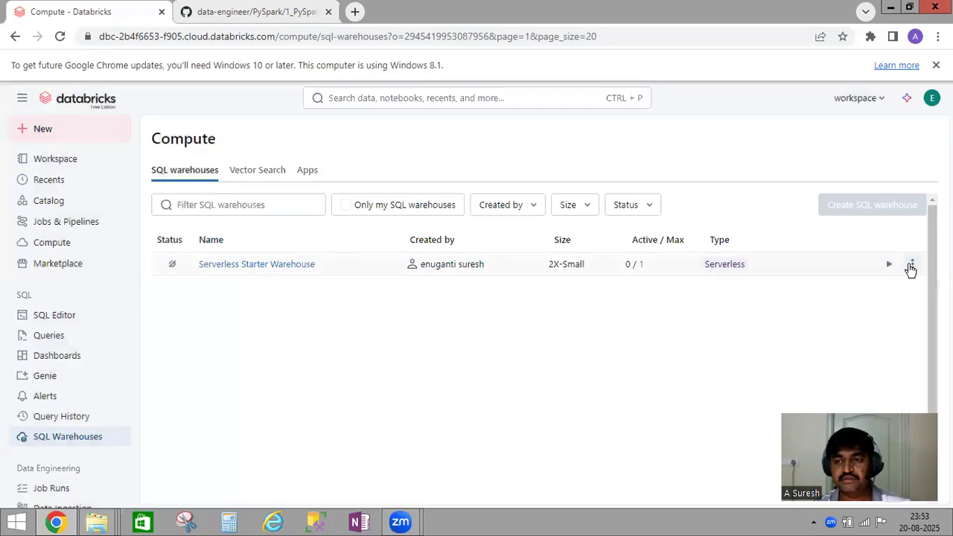
Step: Open the Serverless Starter Warehouse's query history and filter it to the signed-in user's own queries
left_click(911, 267)
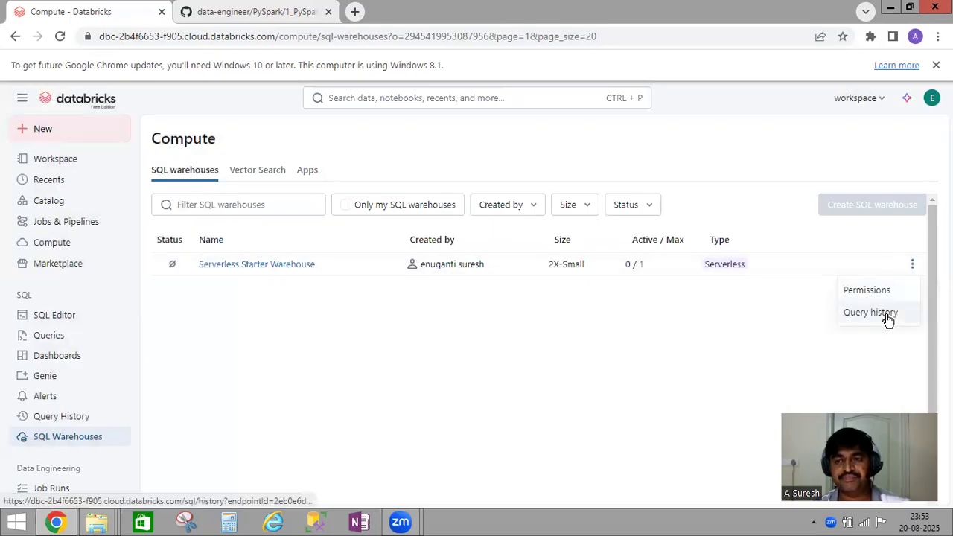
left_click(887, 318)
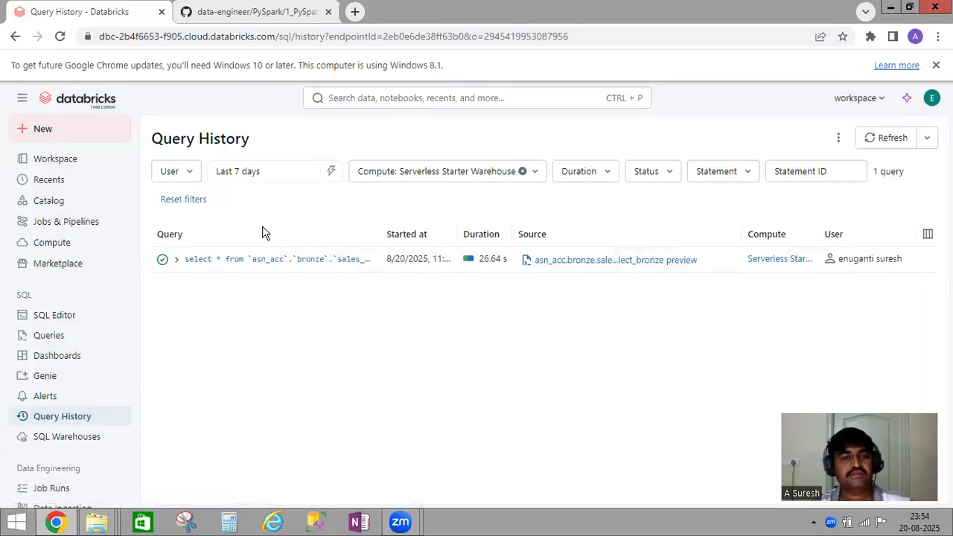
left_click(192, 173)
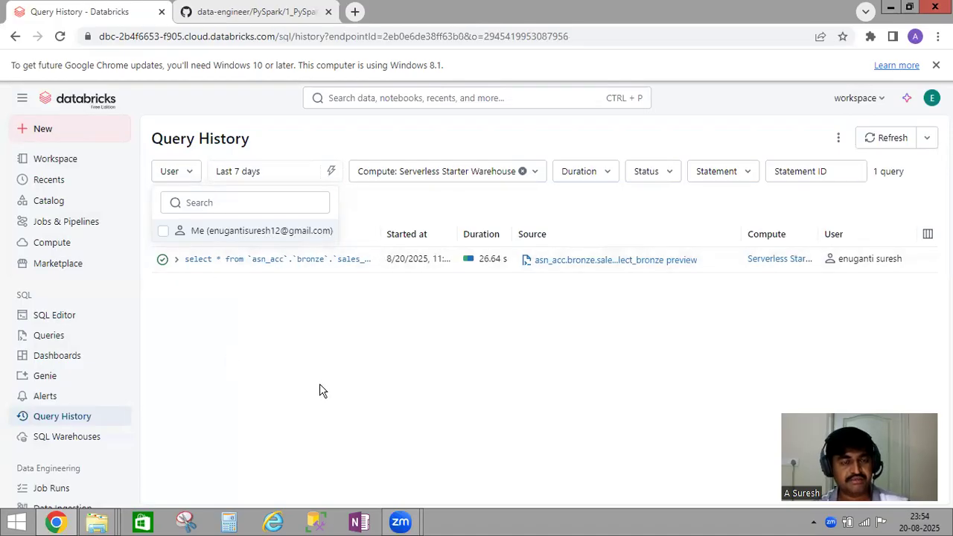
left_click(165, 234)
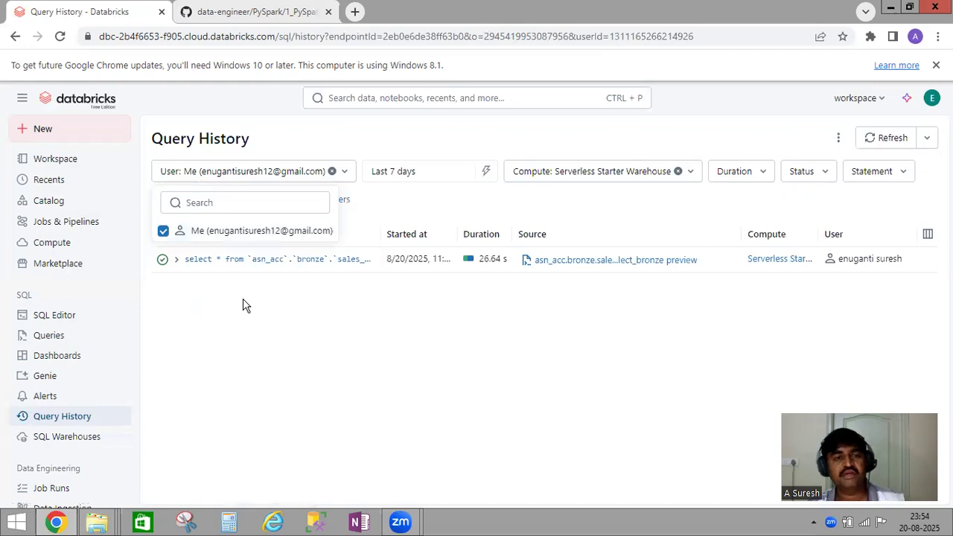
left_click(382, 284)
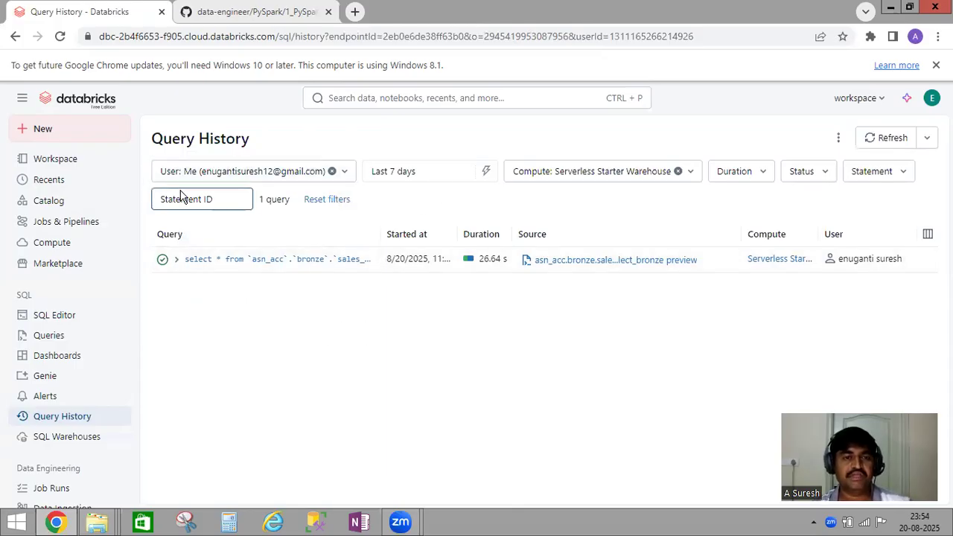
Step: Set the query history's time range to Last 14 days and inspect the expanded text of the most recent select query
left_click(487, 173)
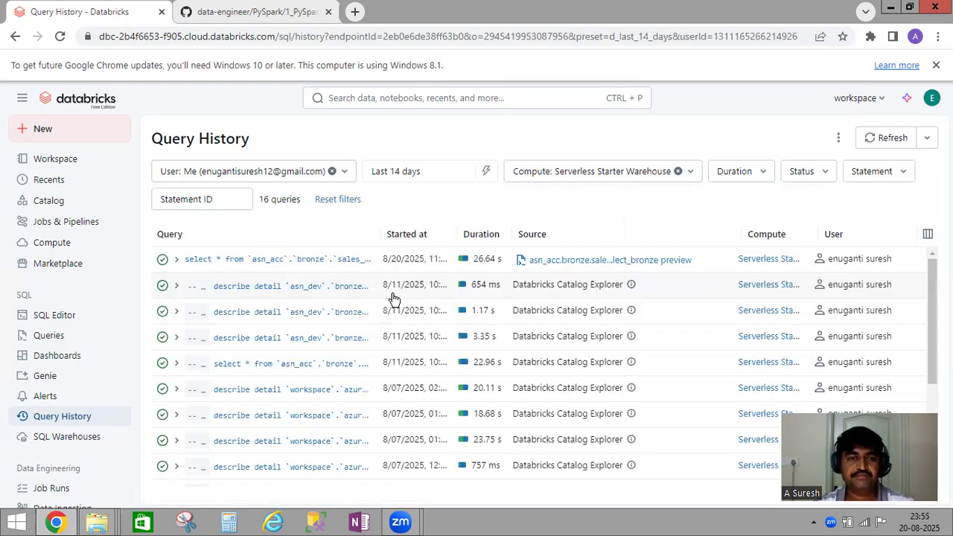
scroll(329, 257, "down", 2)
scroll(328, 256, "down", 1)
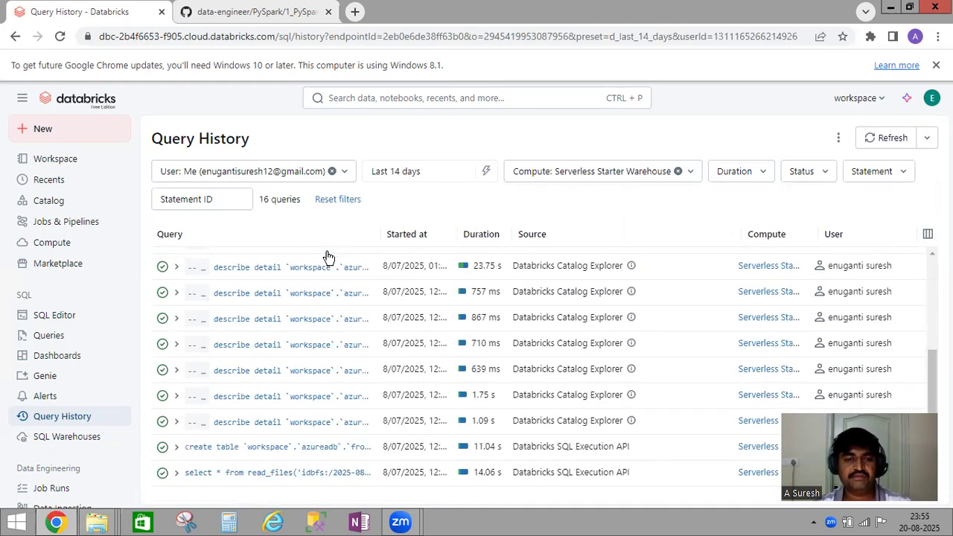
scroll(301, 349, "up", 3)
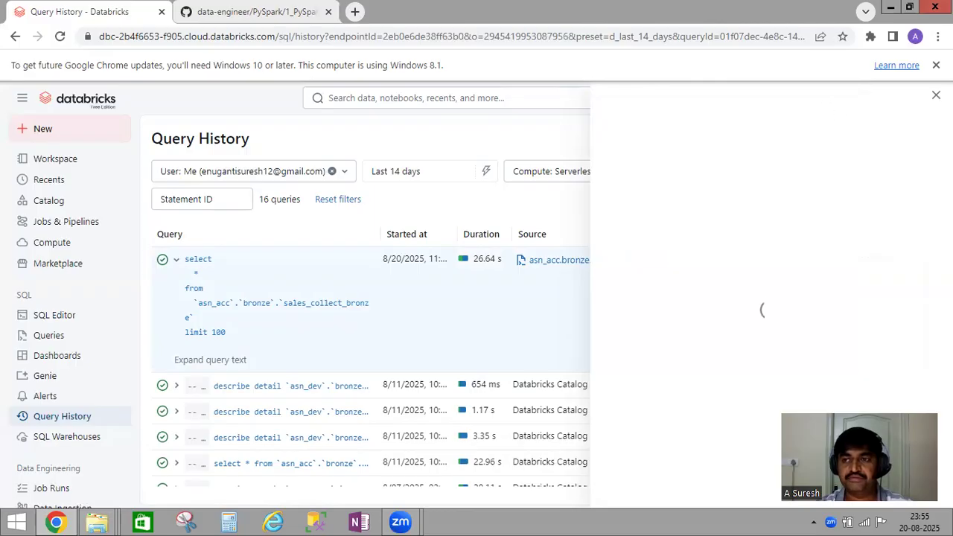
left_click(446, 120)
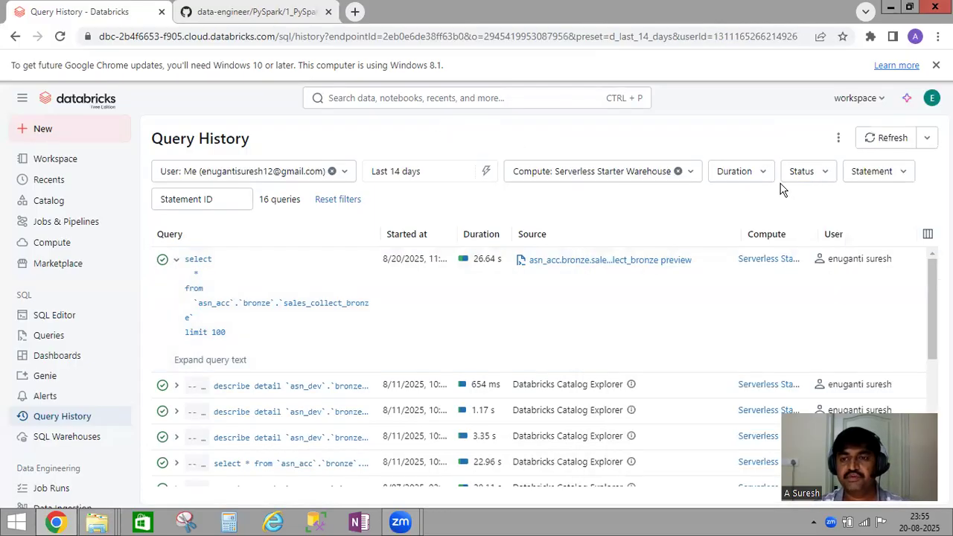
Step: Check the Duration and Status filter options of the query history without applying any of them
left_click(754, 176)
left_click(762, 182)
left_click(760, 176)
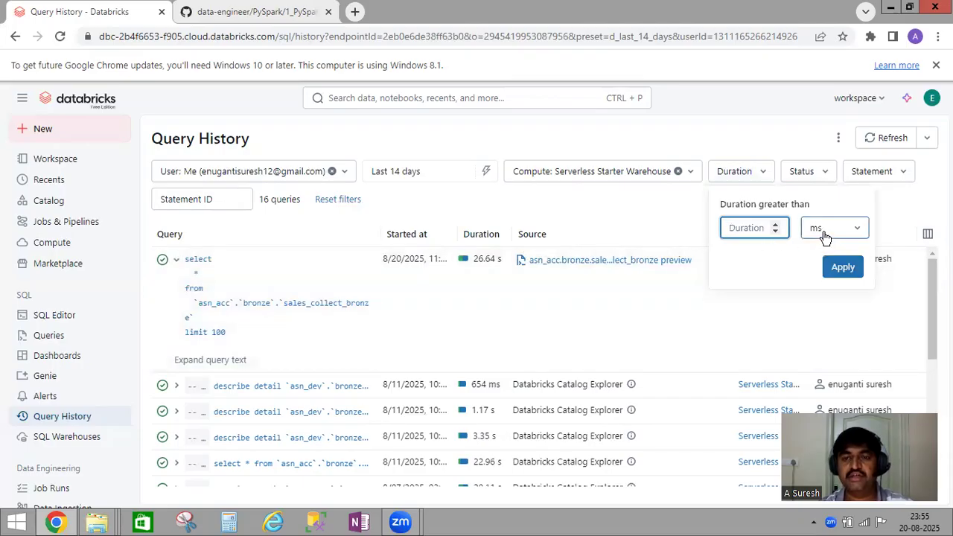
left_click(674, 206)
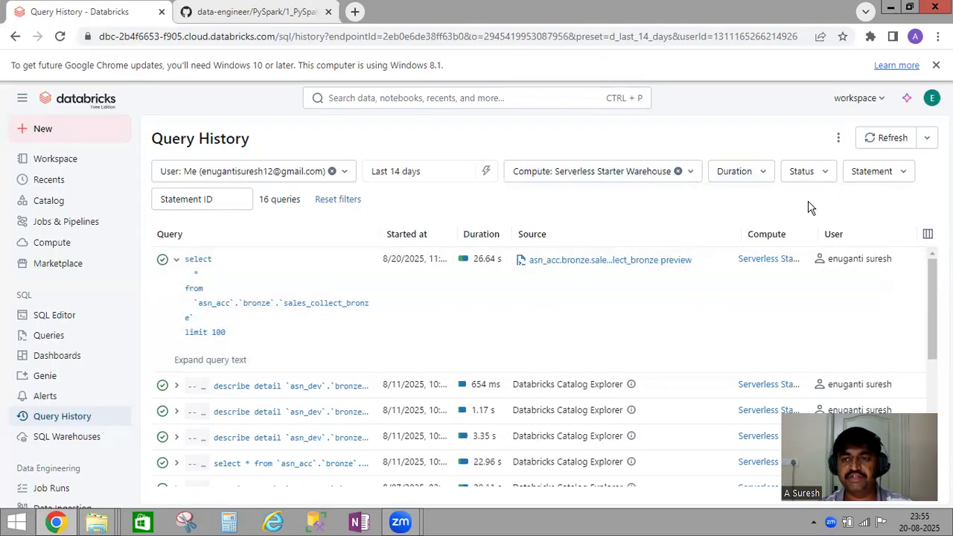
left_click(824, 175)
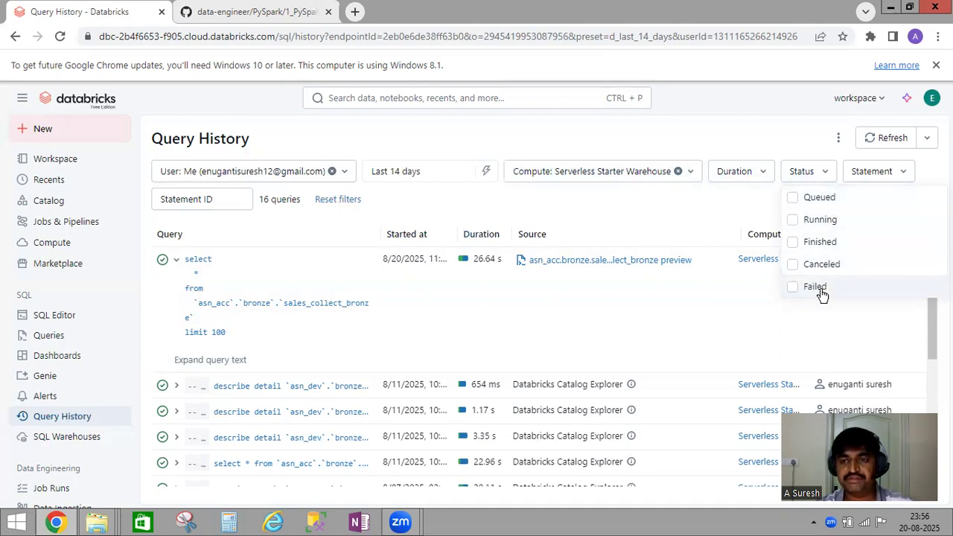
left_click(706, 216)
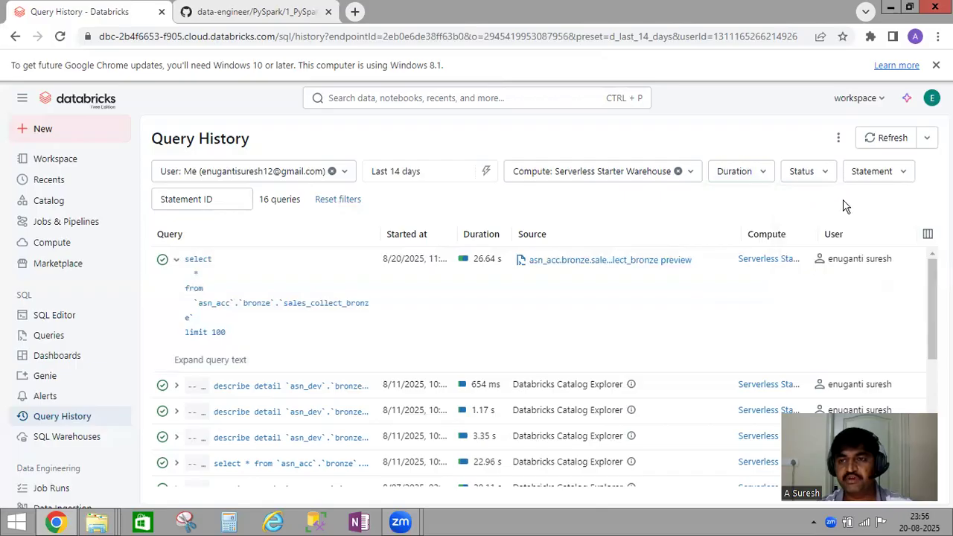
Step: Browse the statement types available for filtering and filter the query history to DELETE statements
left_click(881, 172)
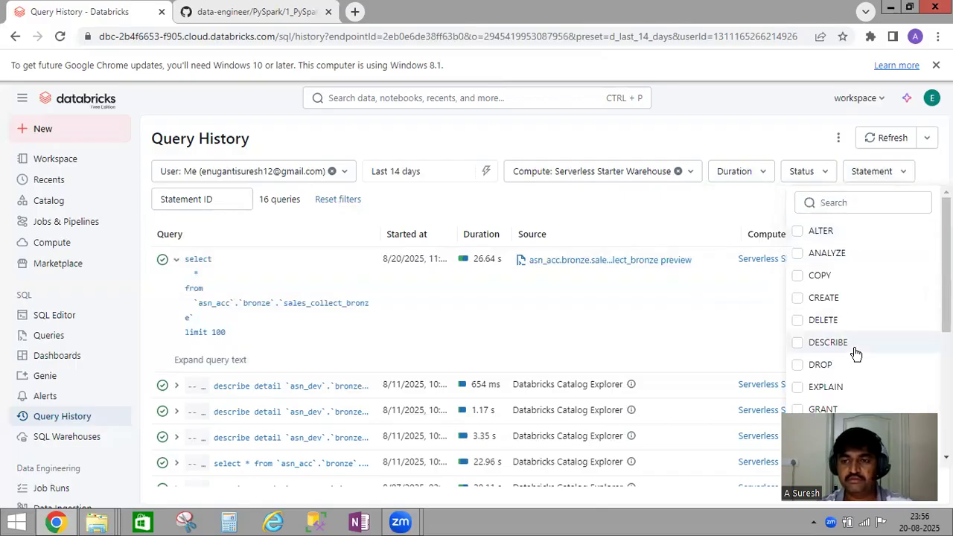
scroll(855, 353, "down", 3)
scroll(855, 353, "up", 3)
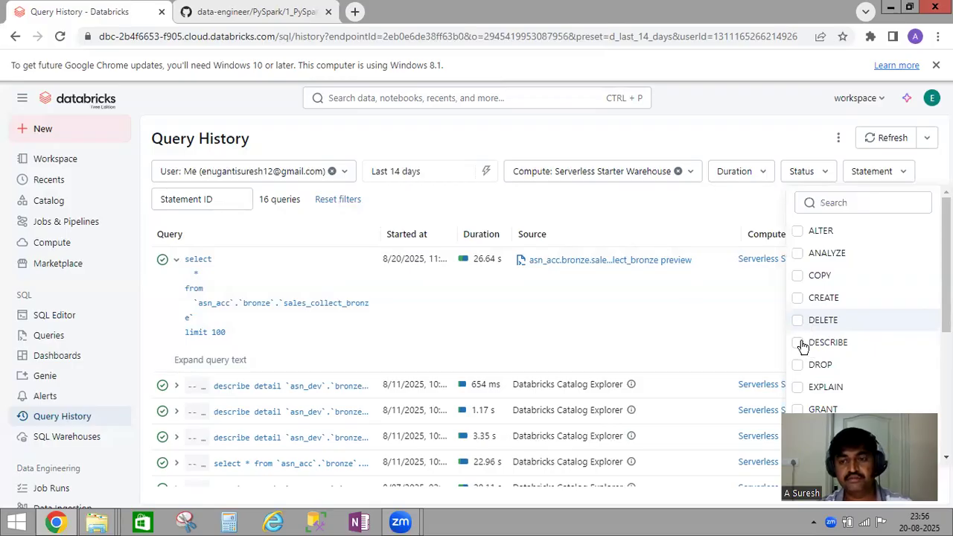
left_click(797, 320)
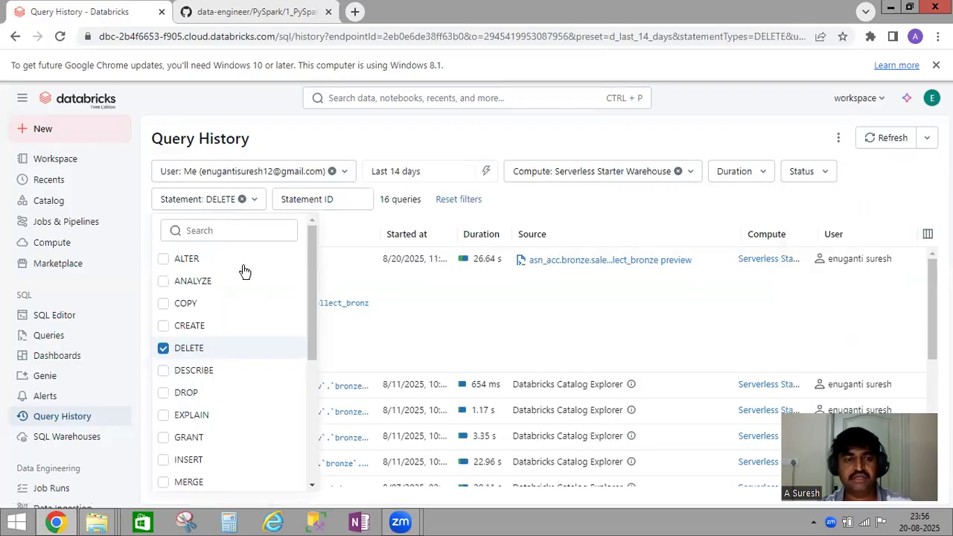
left_click(603, 225)
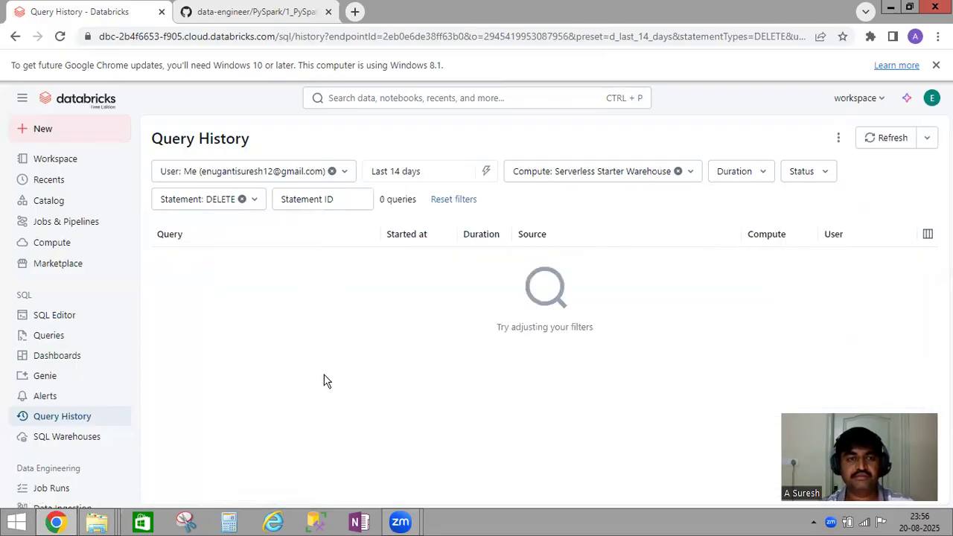
Step: Change the query history's statement filter from DELETE to DESCRIBE only
left_click(254, 198)
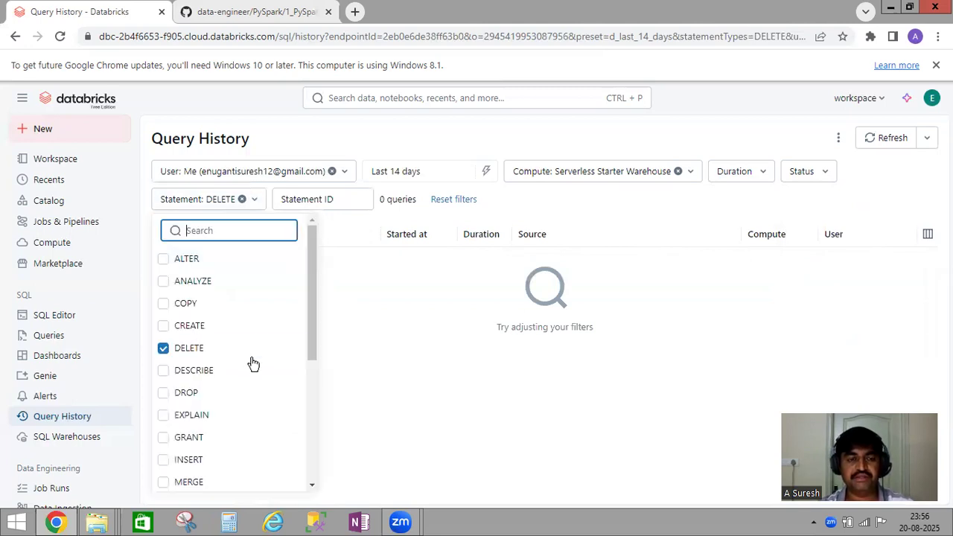
left_click(164, 372)
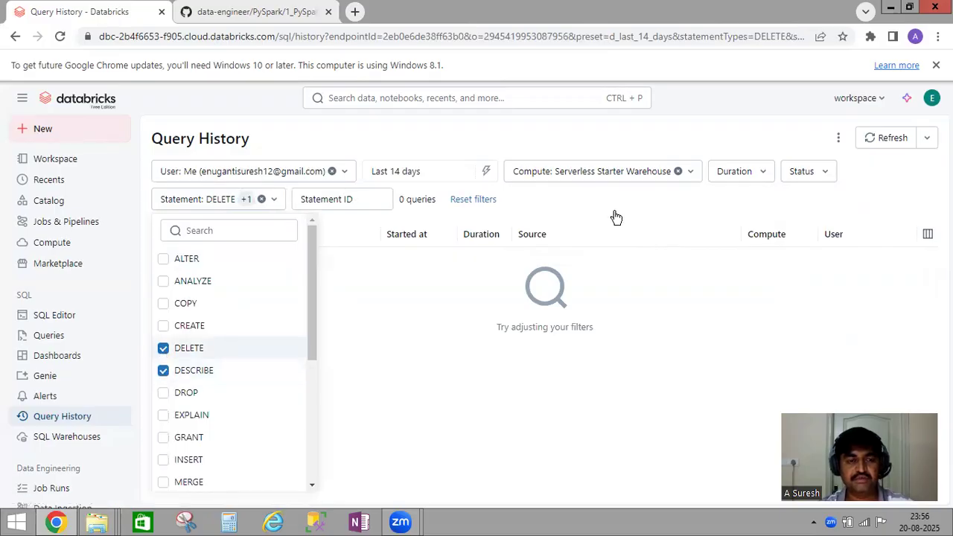
left_click(387, 372)
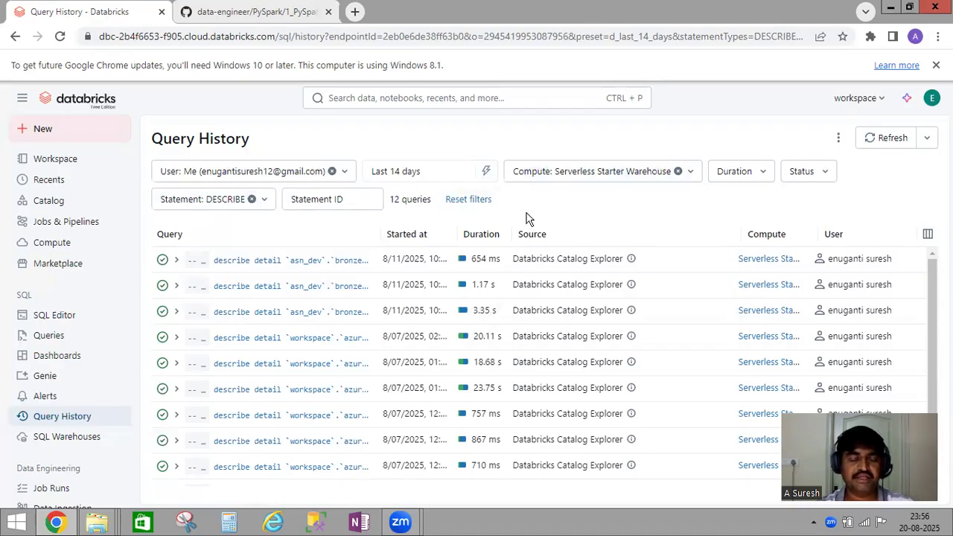
Step: Reset all query history filters and refresh the list of queries
left_click(474, 207)
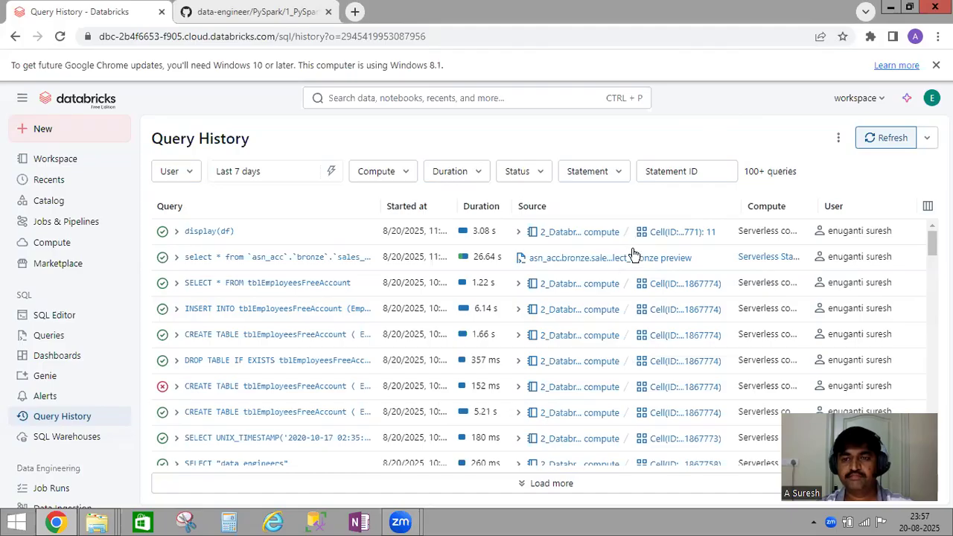
left_click(883, 136)
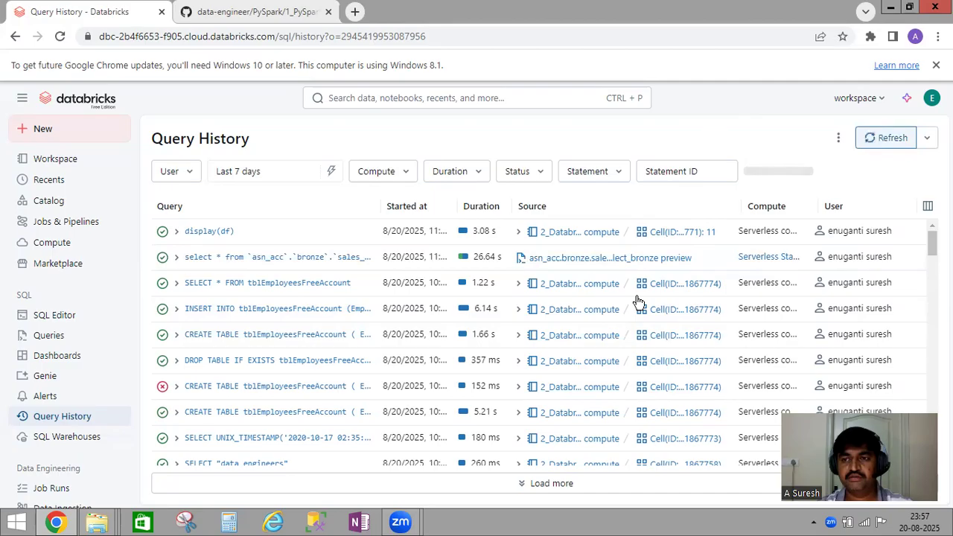
scroll(637, 301, "down", 10)
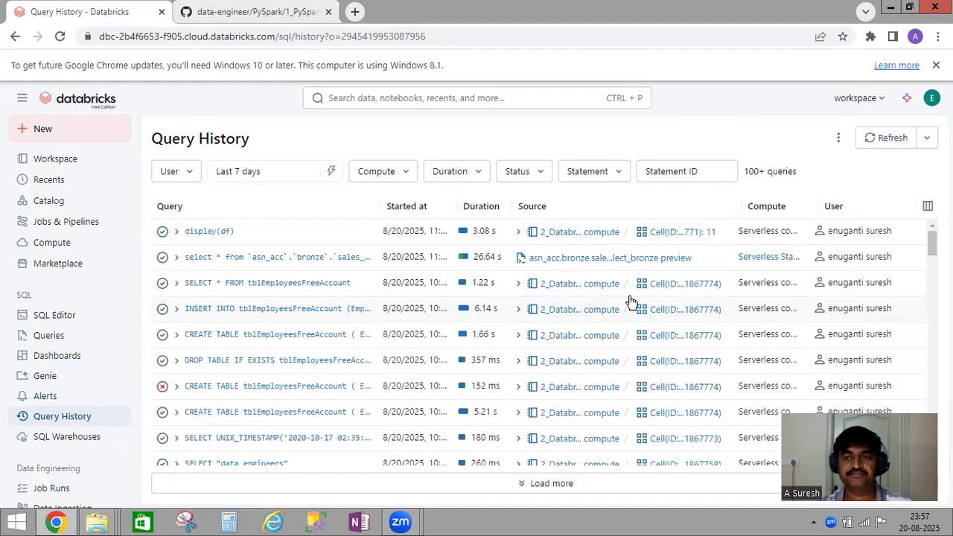
Step: Check the query history's automatic refresh intervals and profile import option, and return to the SQL warehouses list
left_click(927, 141)
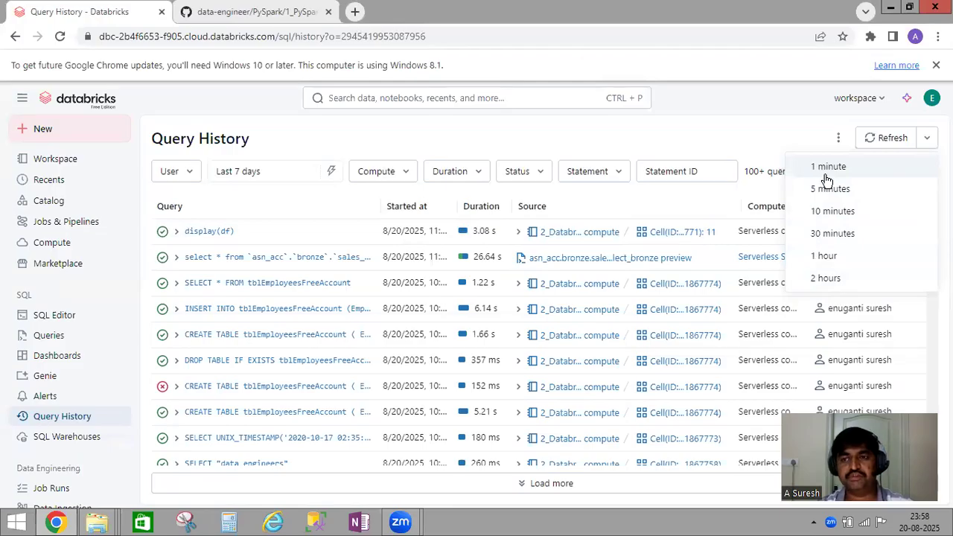
left_click(887, 136)
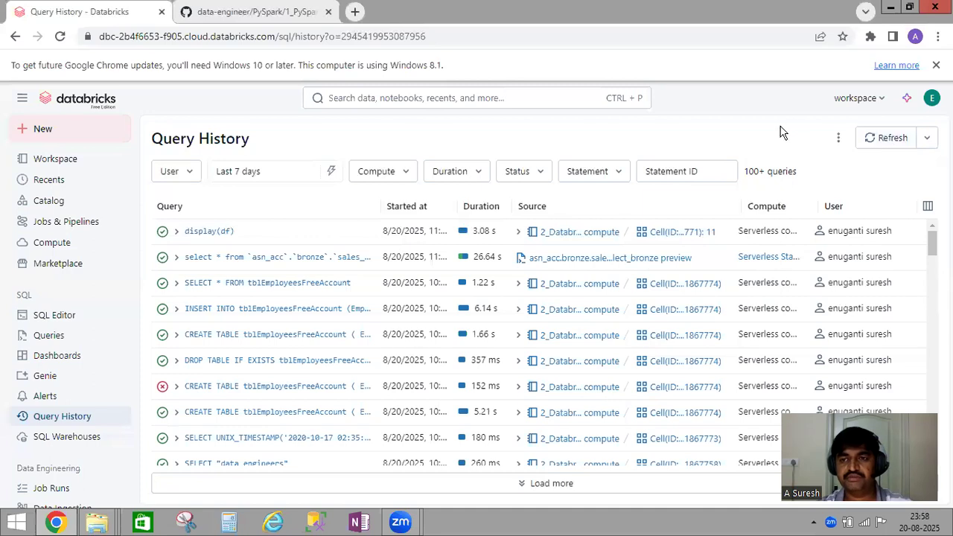
left_click(838, 140)
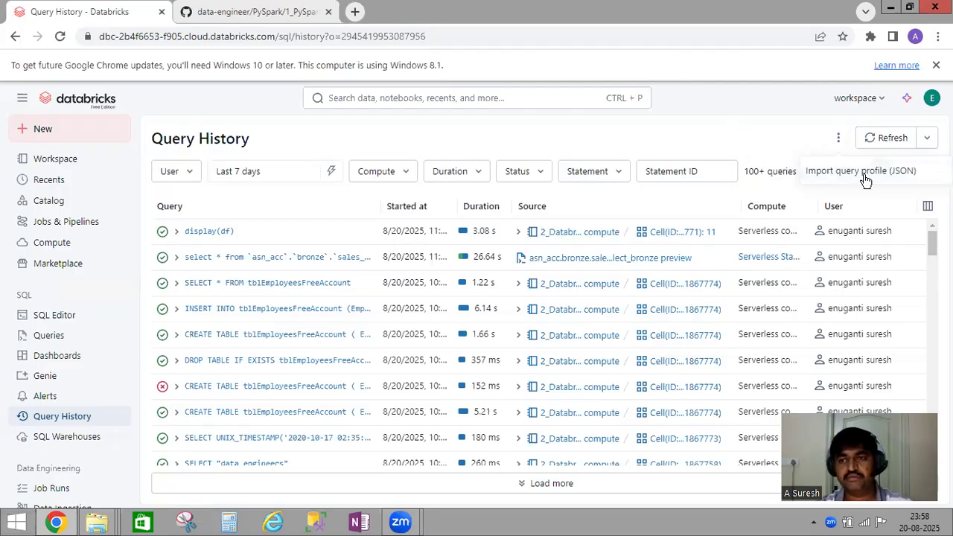
left_click(726, 142)
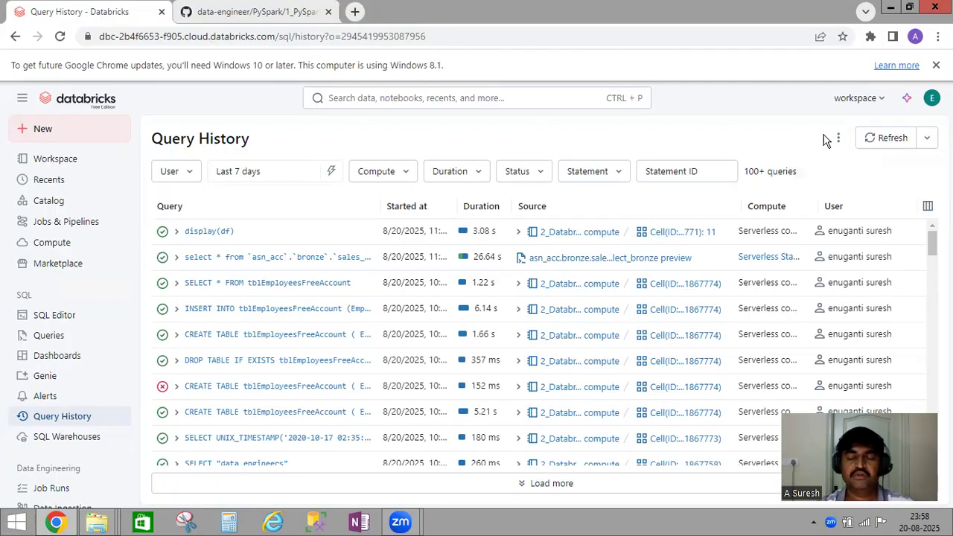
left_click(15, 38)
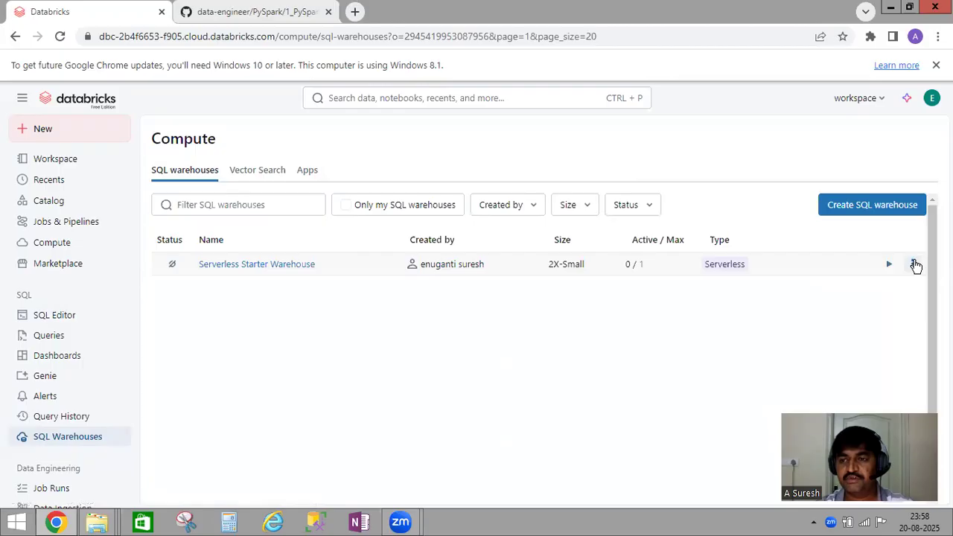
Step: Check the Serverless Starter Warehouse's available actions and start the warehouse
left_click(911, 268)
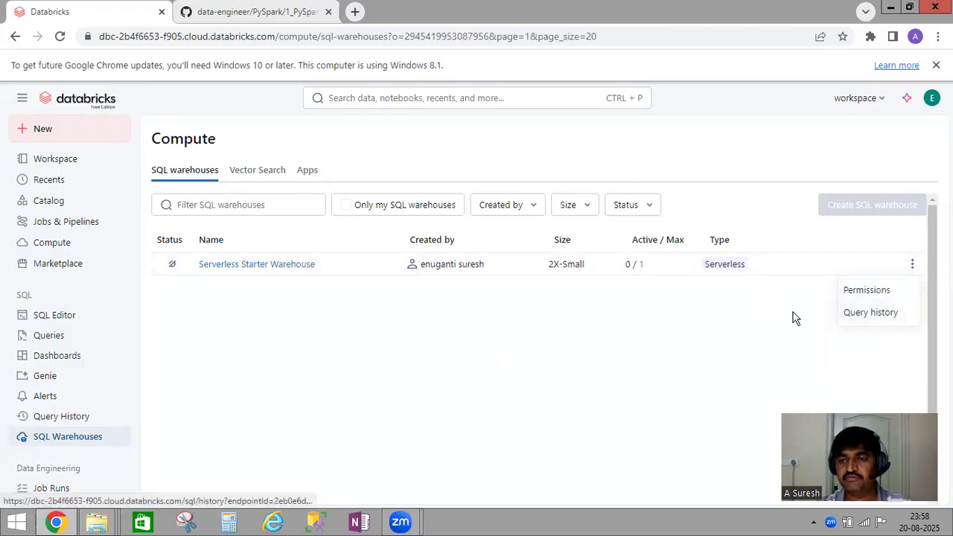
left_click(820, 276)
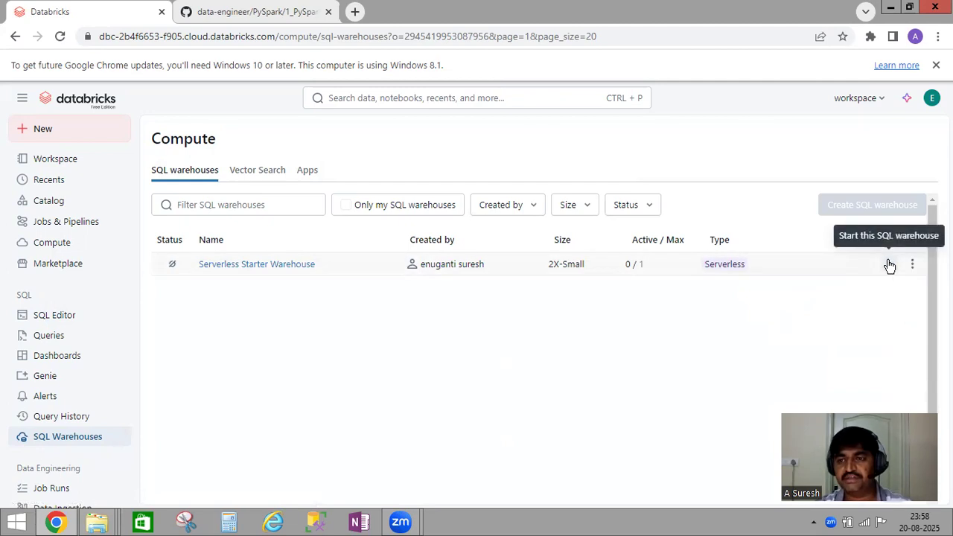
left_click(889, 266)
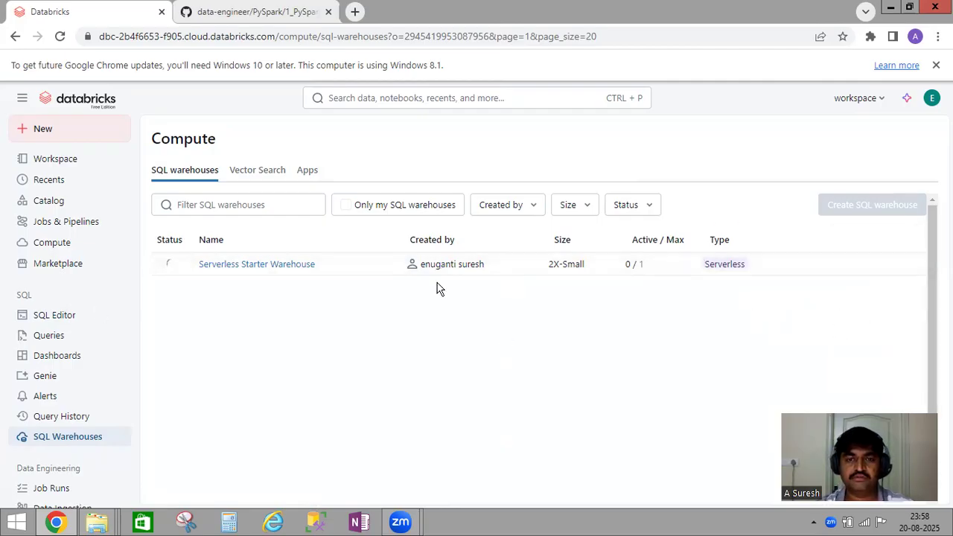
Step: Check the creator filter and filter the SQL warehouses list by Running status
left_click(534, 210)
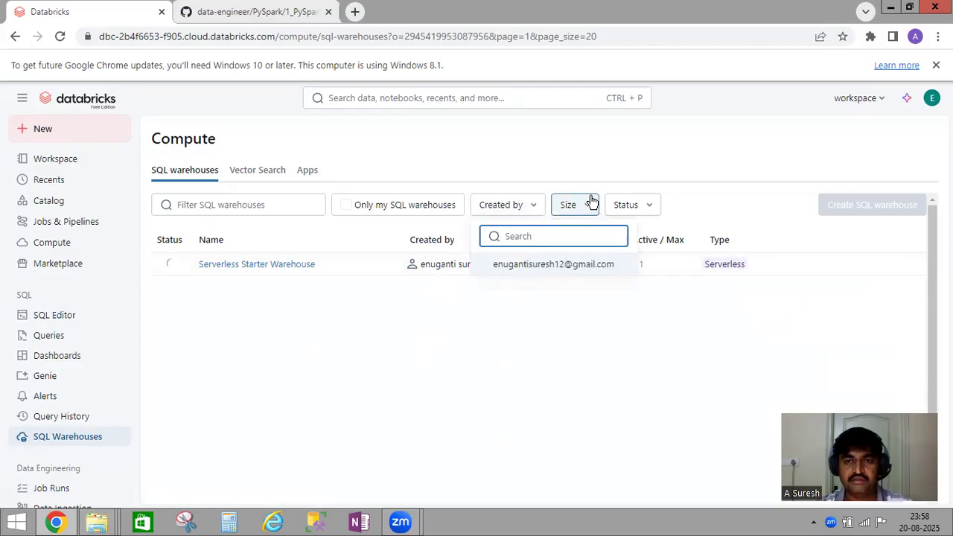
left_click(654, 208)
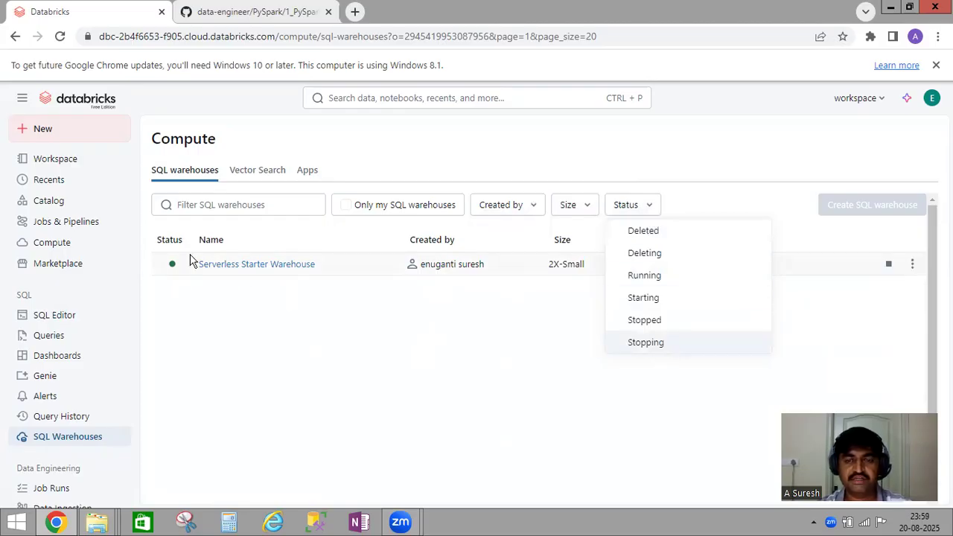
left_click(657, 276)
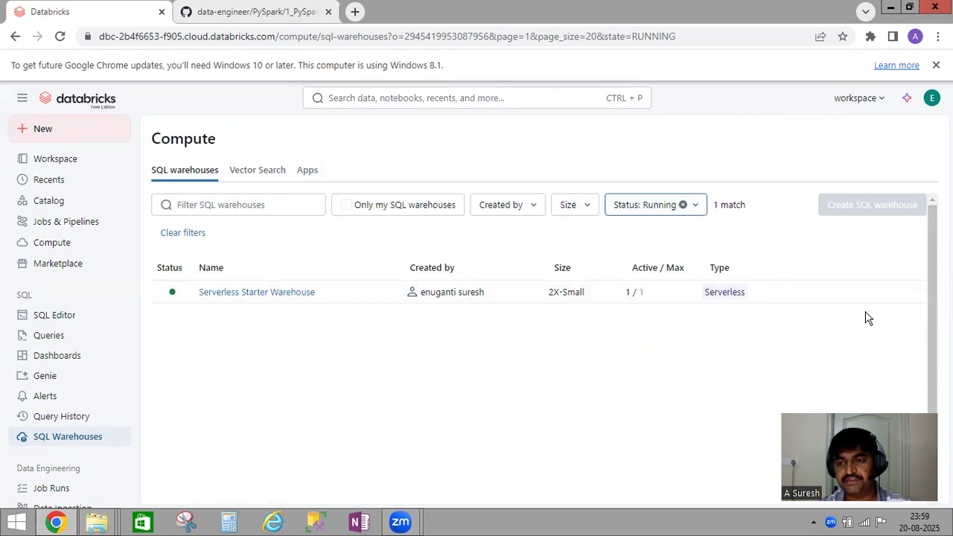
Step: Stop the Serverless Starter Warehouse and look for it under the Stopping status filter, clearing that filter at the end
left_click(887, 293)
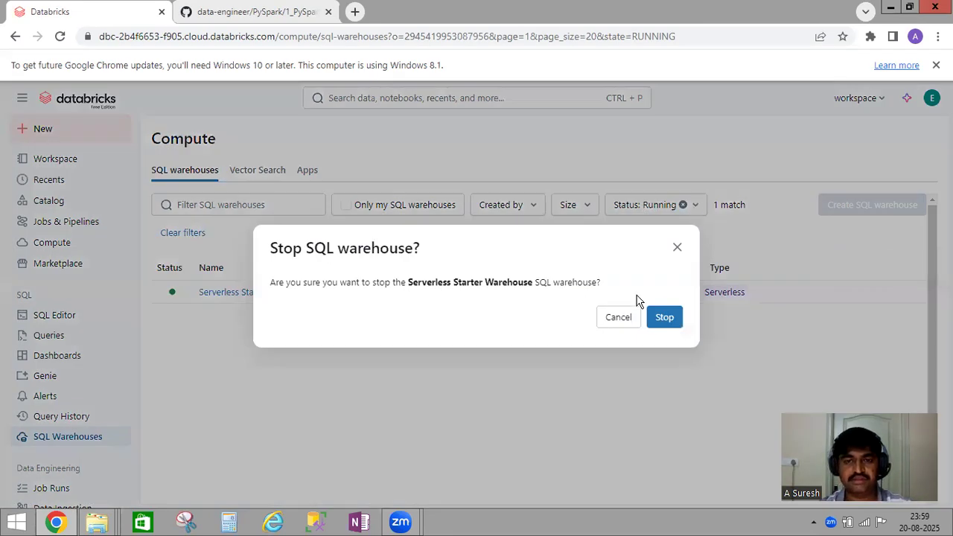
left_click(663, 320)
left_click(696, 207)
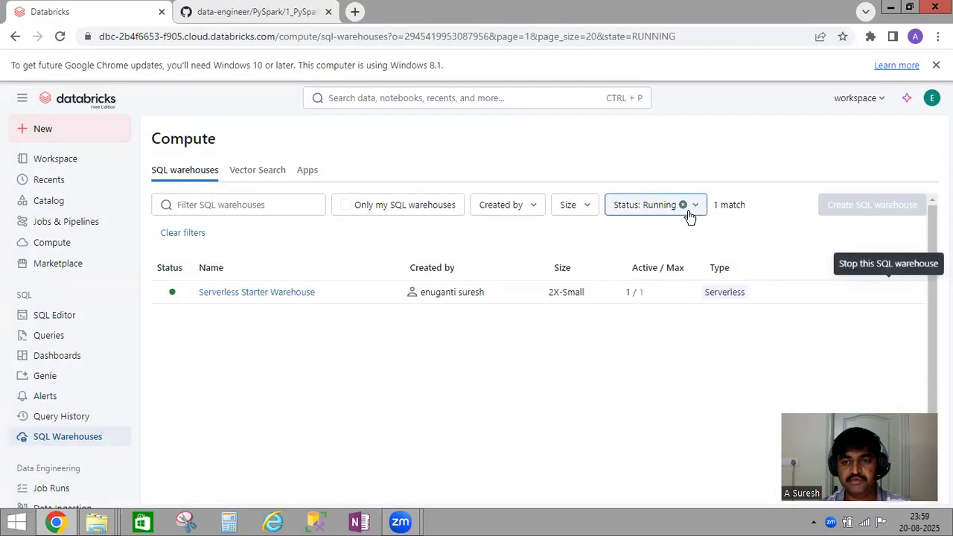
left_click(645, 342)
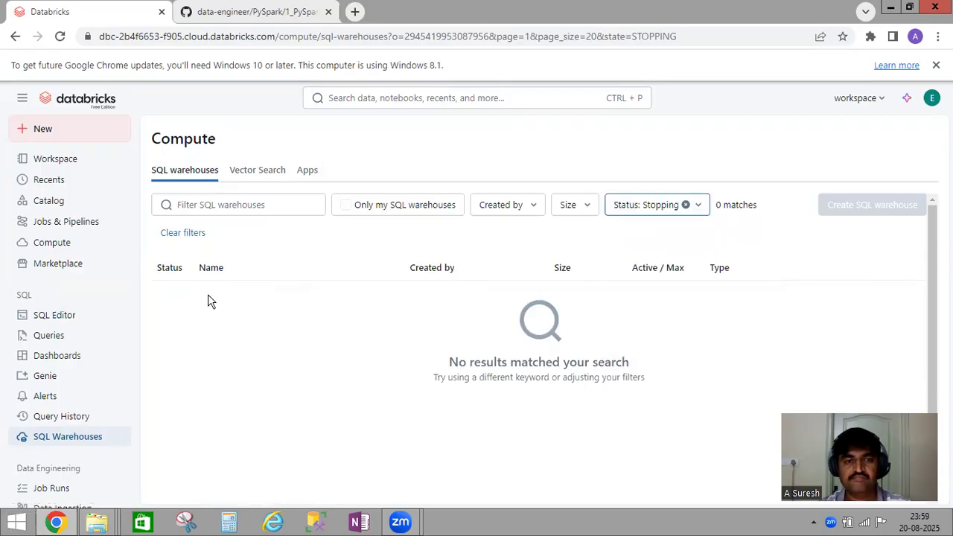
left_click(686, 205)
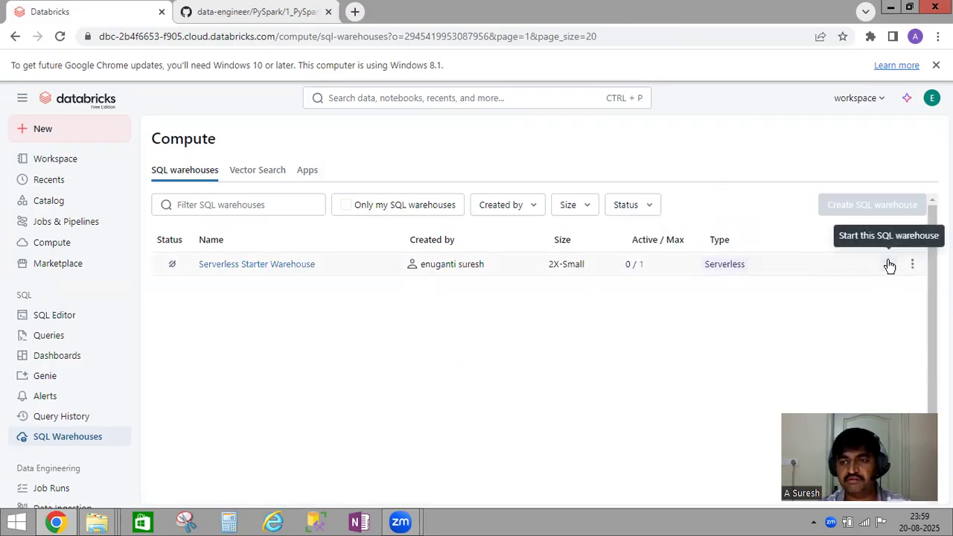
Step: Restart the Serverless Starter Warehouse and browse the creator, size and status filter options
left_click(890, 266)
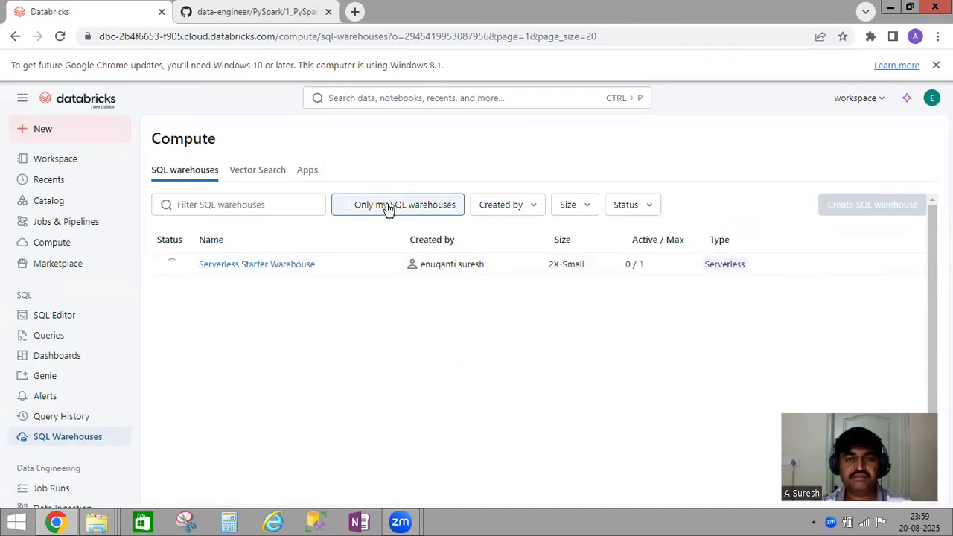
left_click(534, 213)
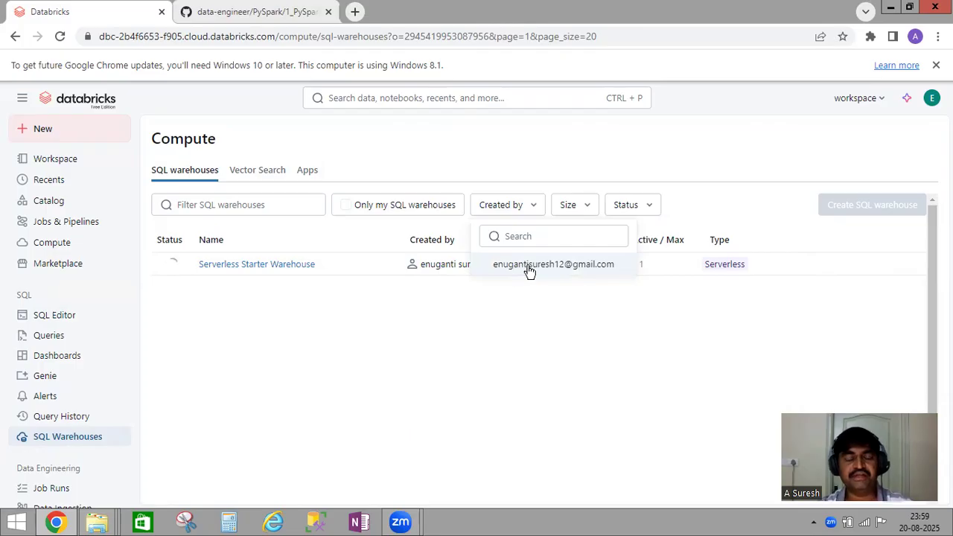
left_click(540, 296)
left_click(585, 207)
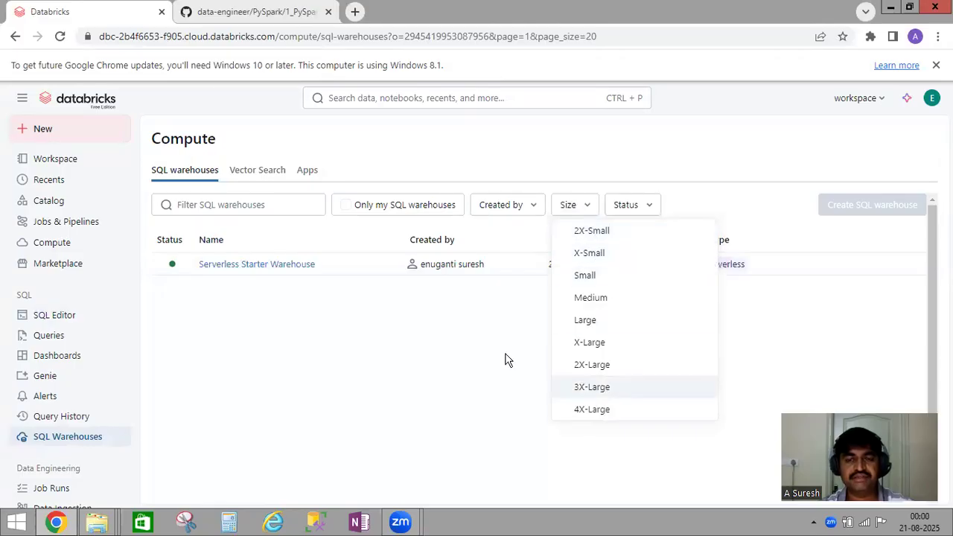
left_click(643, 198)
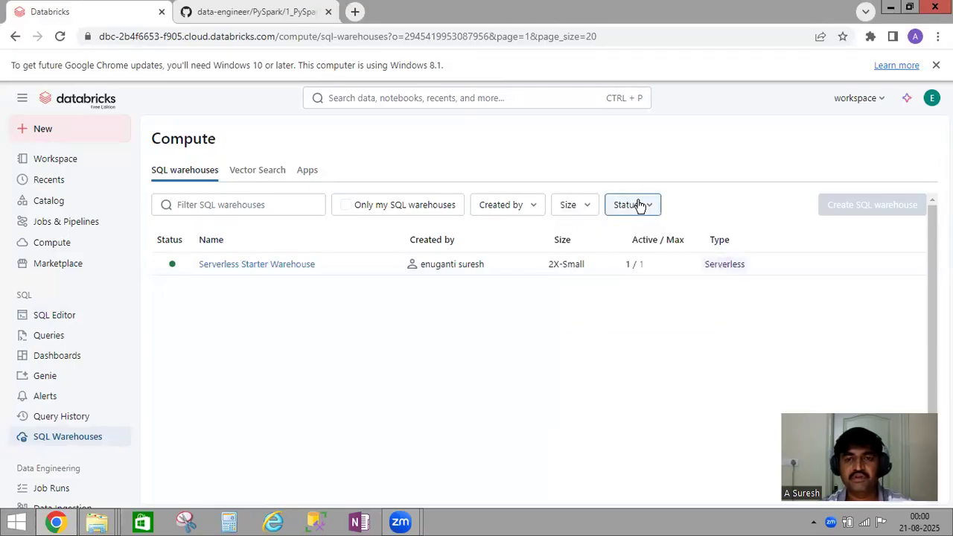
left_click(633, 204)
left_click(429, 308)
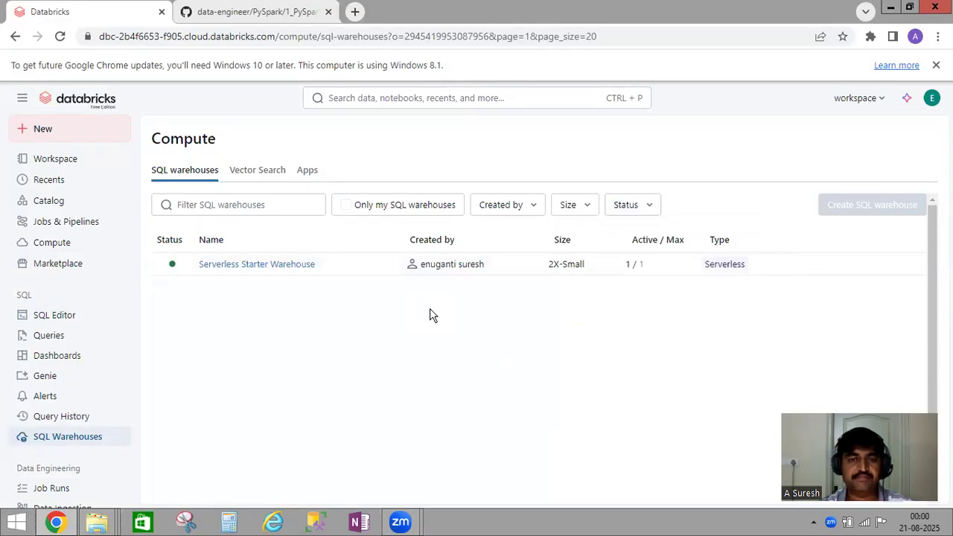
Step: Filter the SQL warehouses by X-Small size, clear the filter and check whether creating a new warehouse is available
left_click(592, 204)
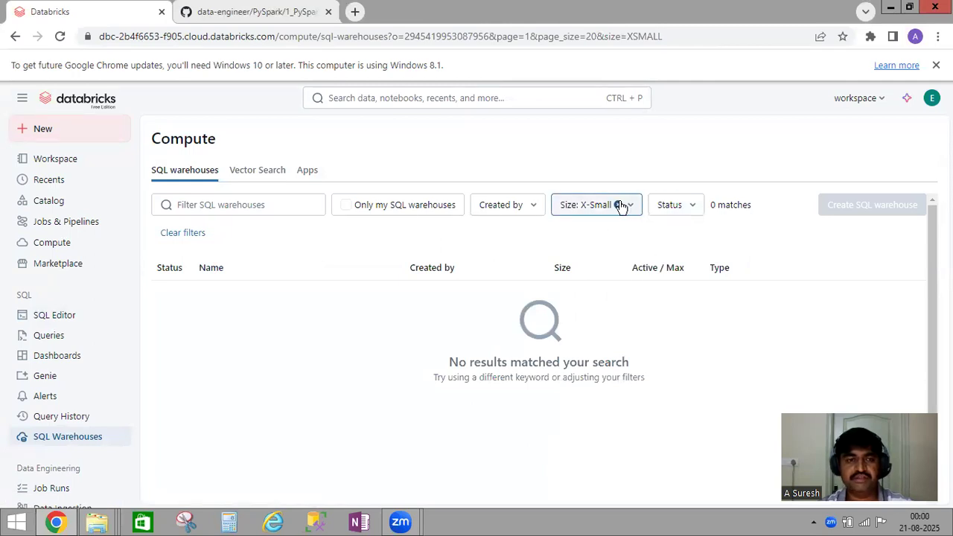
left_click(184, 235)
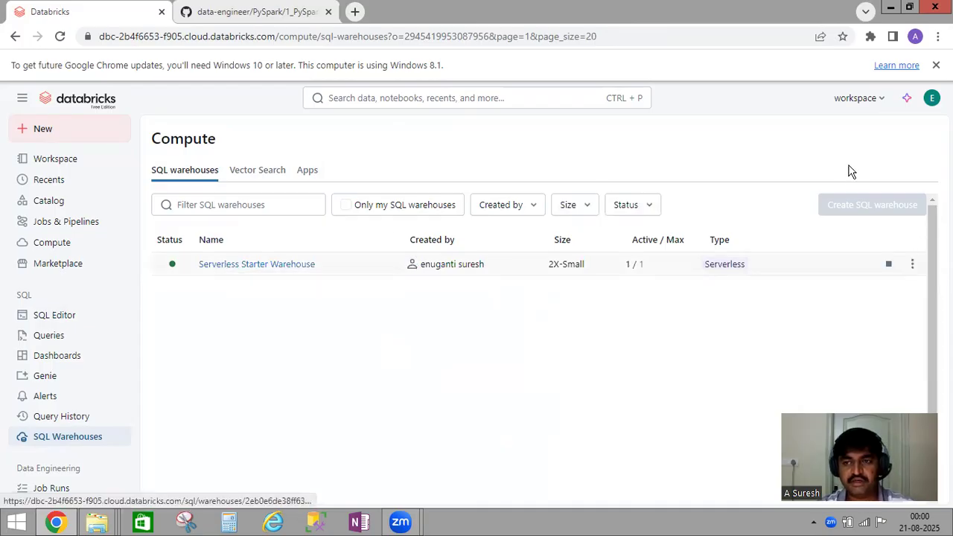
mouse_move(848, 207)
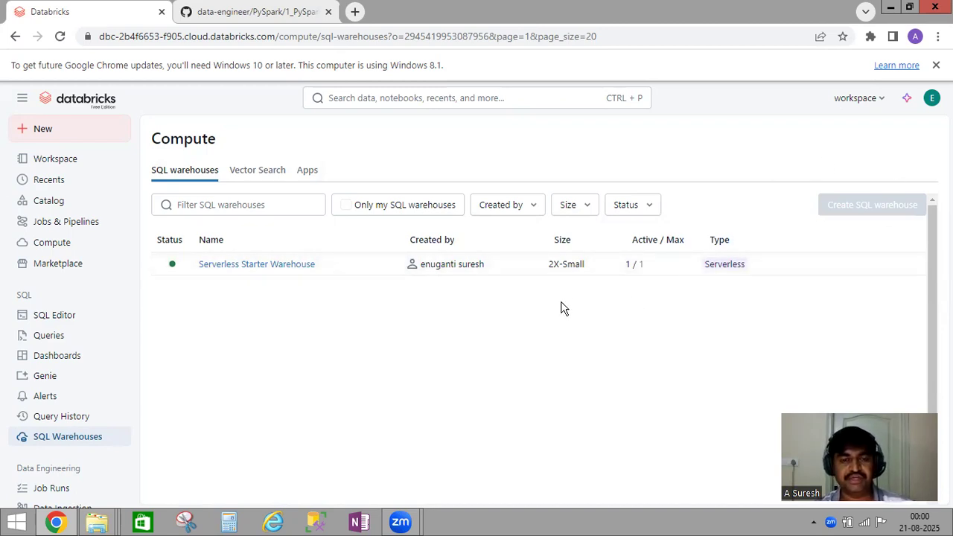
Step: Open the Serverless Starter Warehouse's overview and review its status, name, type and cluster size
left_click(242, 266)
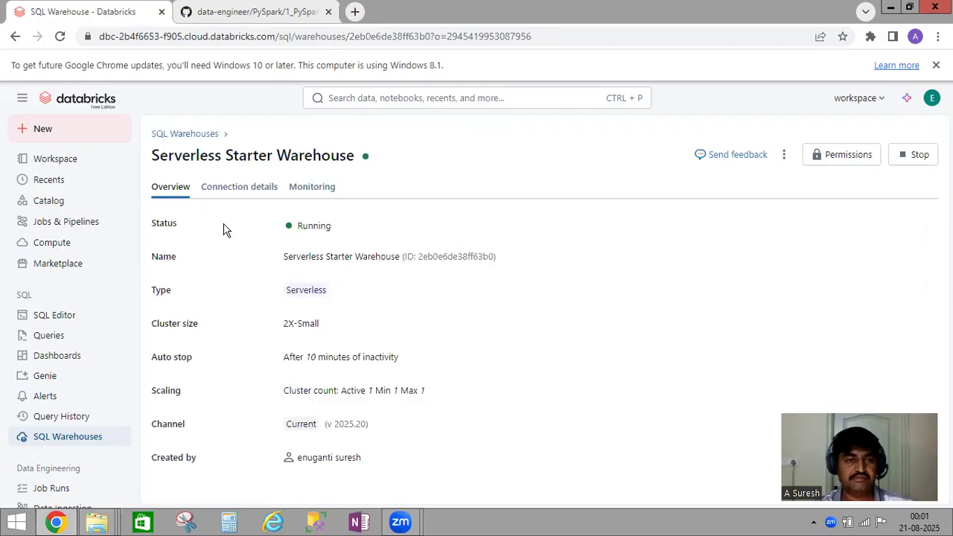
left_click_drag(296, 230, 335, 230)
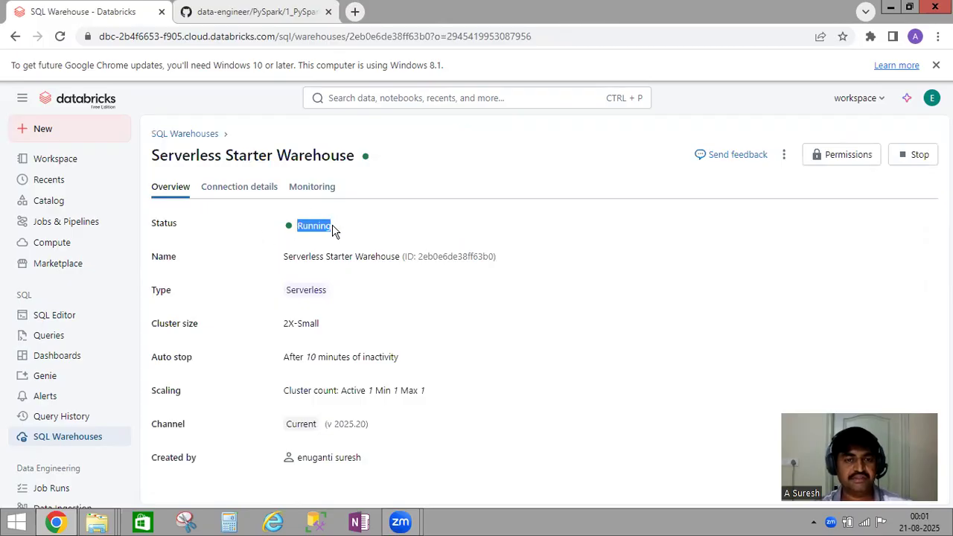
left_click(338, 261)
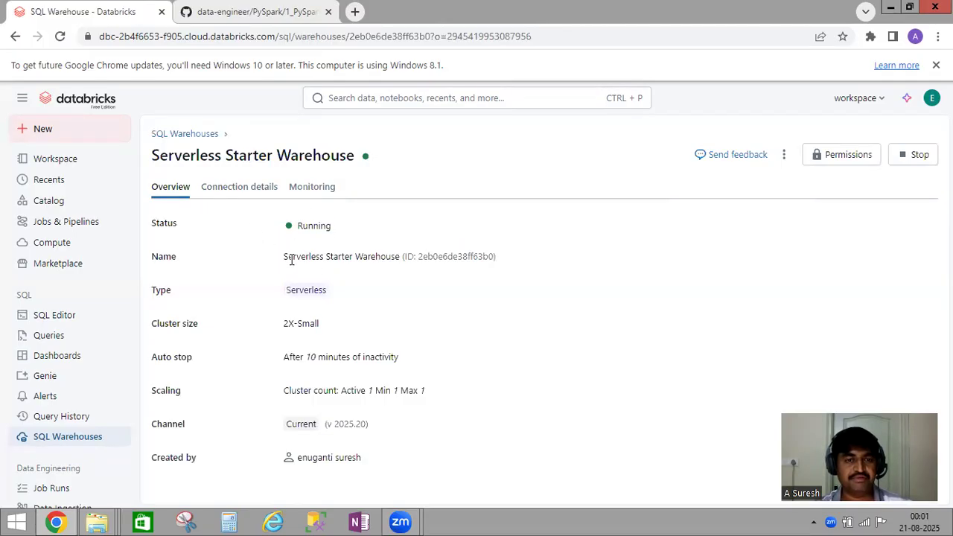
left_click_drag(284, 255, 408, 256)
left_click(332, 296)
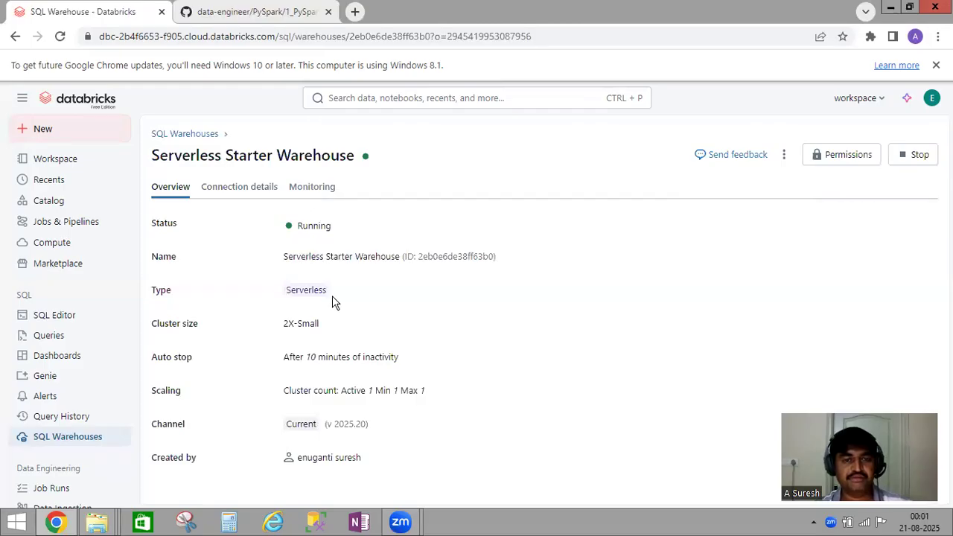
left_click_drag(292, 292, 355, 296)
left_click(363, 329)
left_click_drag(284, 320, 342, 328)
left_click(342, 327)
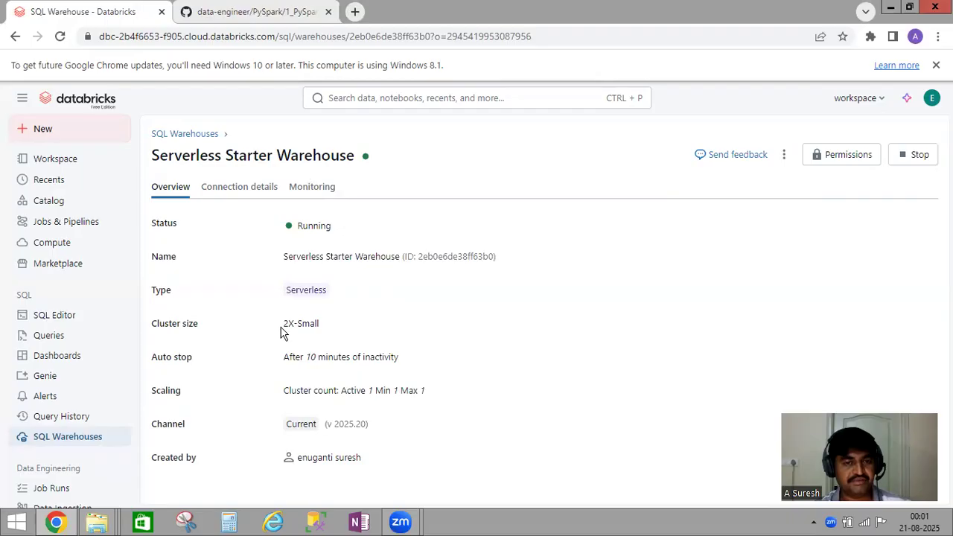
left_click_drag(285, 323, 333, 330)
left_click(311, 324)
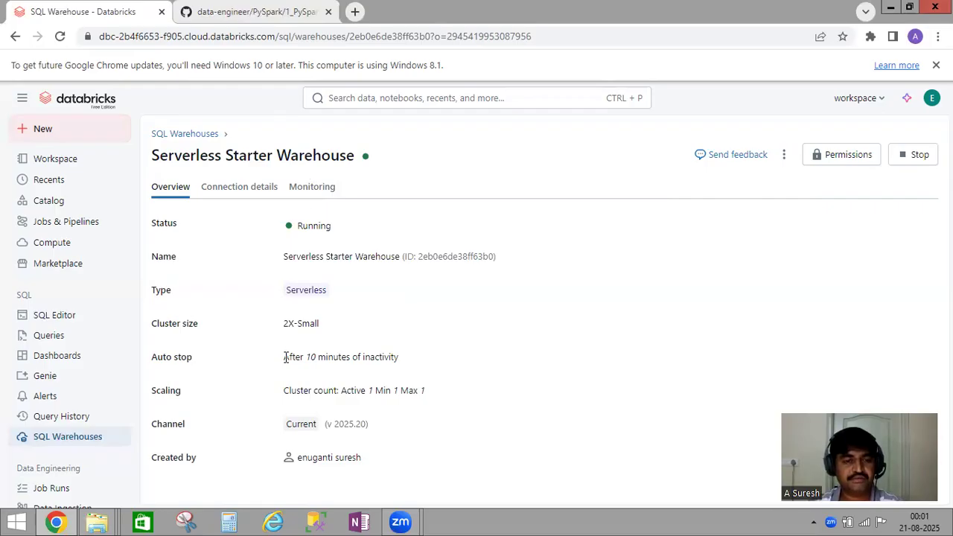
Step: Review the warehouse's auto stop setting and its active, minimum and maximum cluster counts
left_click_drag(285, 357, 414, 361)
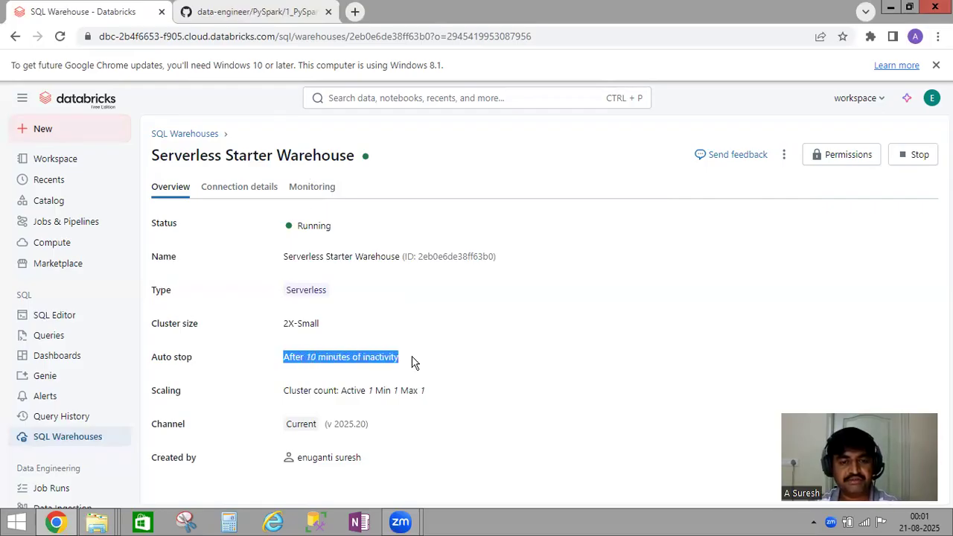
left_click(348, 358)
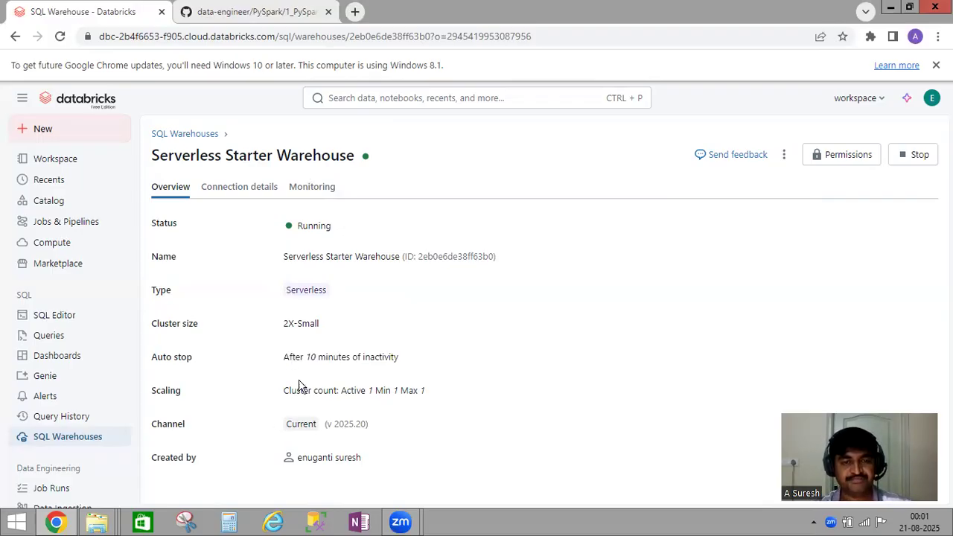
left_click_drag(284, 390, 365, 390)
left_click(348, 392)
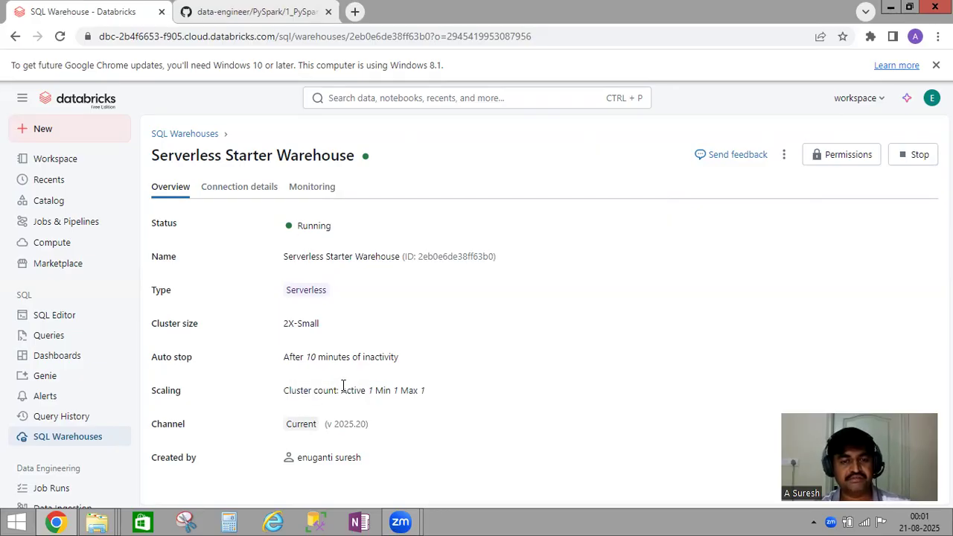
left_click_drag(343, 390, 371, 390)
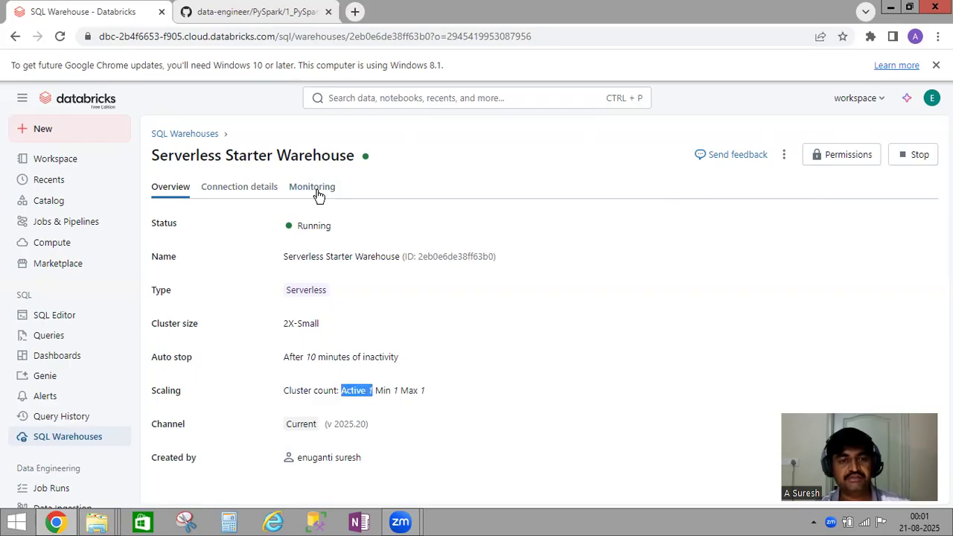
left_click(364, 391)
left_click_drag(368, 390, 439, 397)
left_click(429, 415)
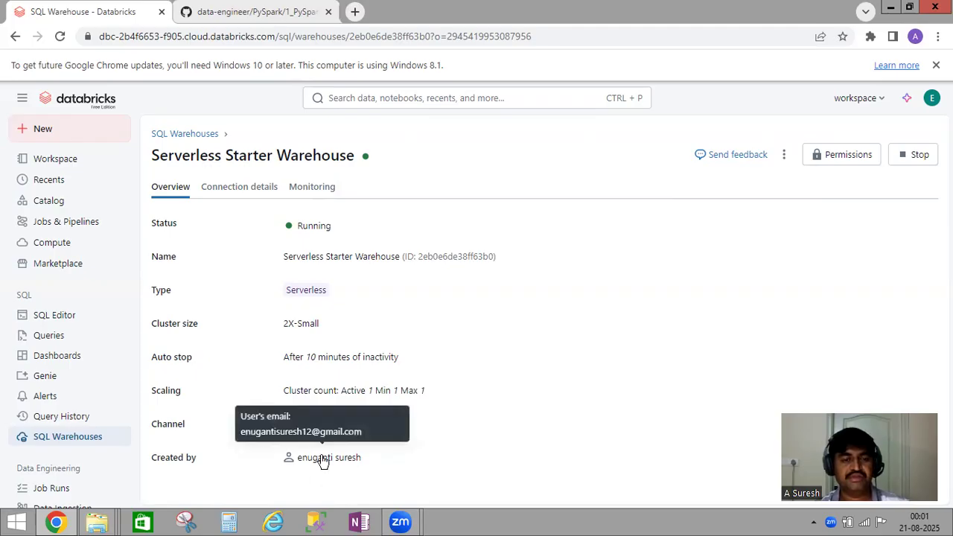
Step: Examine the warehouse's connection details, including the supported tools, server hostname, HTTP path and JDBC URL
left_click(230, 187)
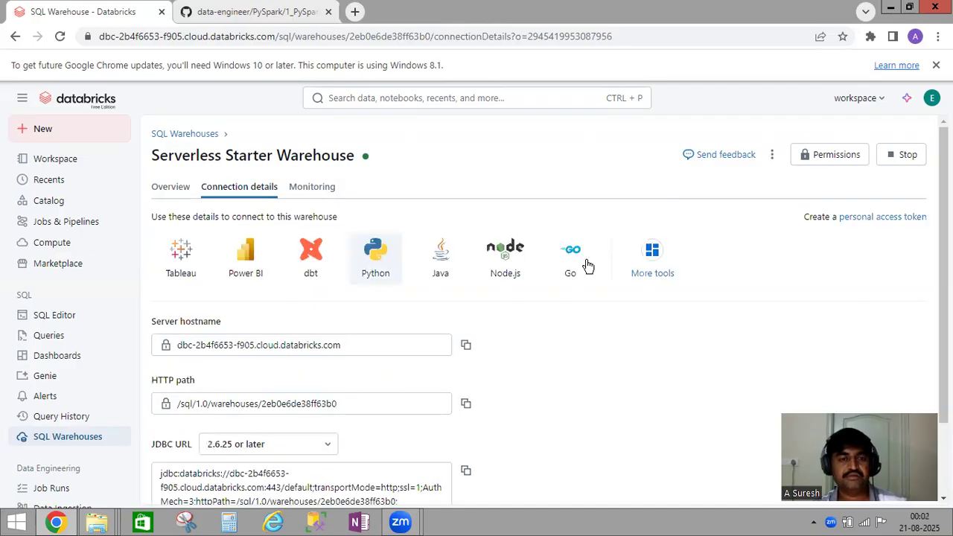
scroll(585, 321, "down", 1)
scroll(586, 328, "up", 1)
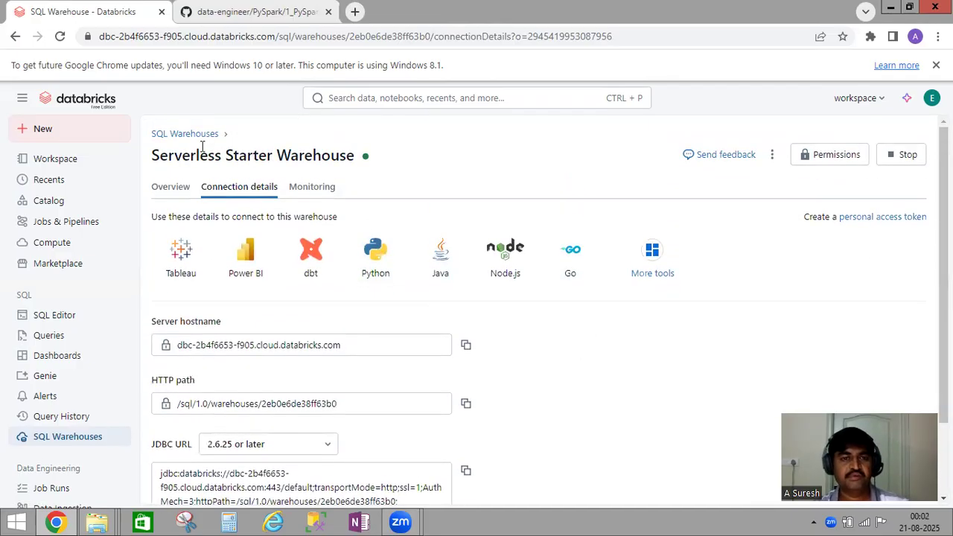
Step: Examine the warehouse's monitoring charts for query counts and running clusters, and its query history
left_click(304, 190)
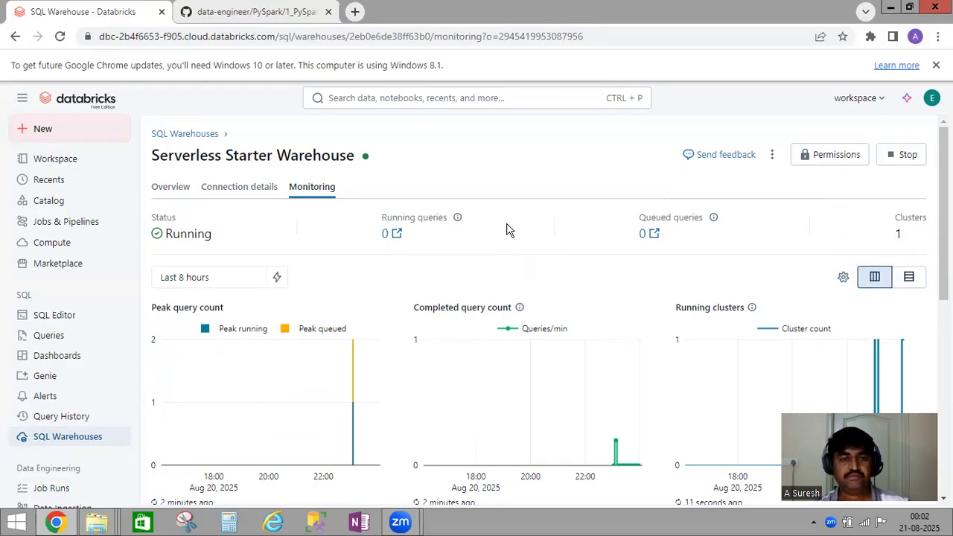
scroll(507, 229, "down", 1)
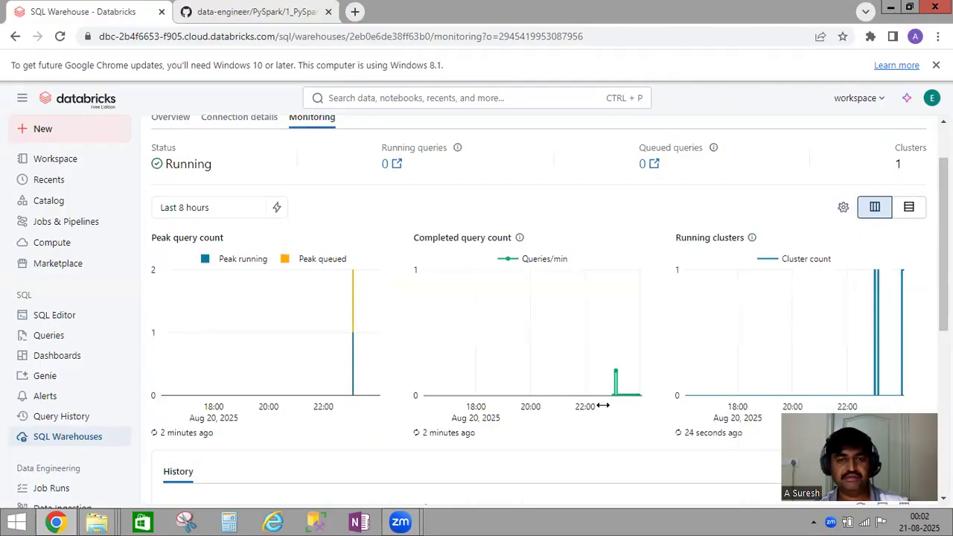
scroll(337, 216, "down", 1)
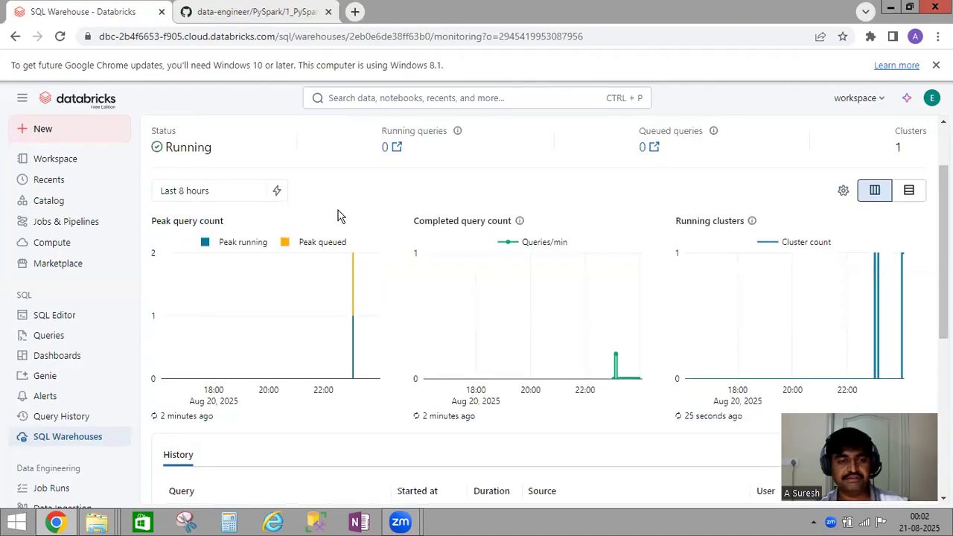
scroll(170, 383, "down", 1)
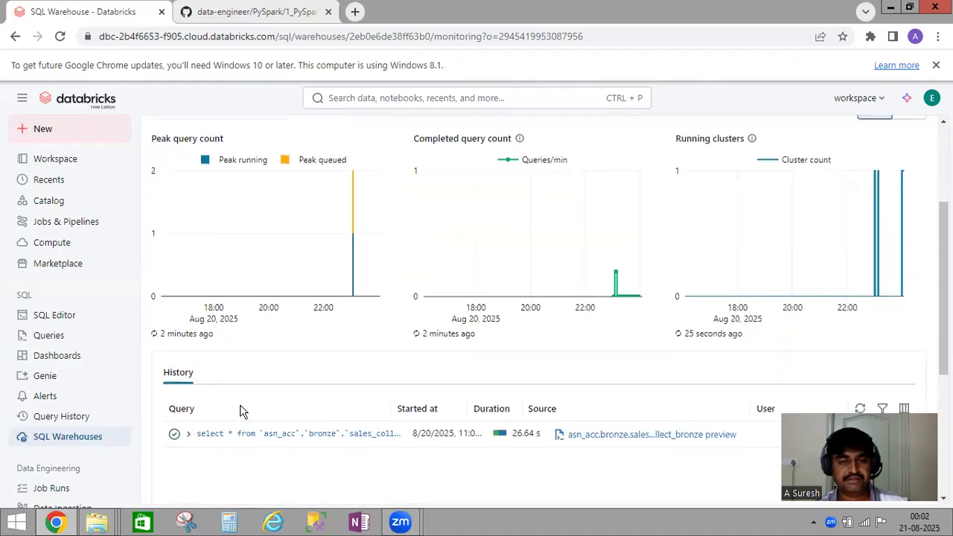
Step: Set the warehouse's monitoring time range to the last 14 days
scroll(240, 410, "down", 2)
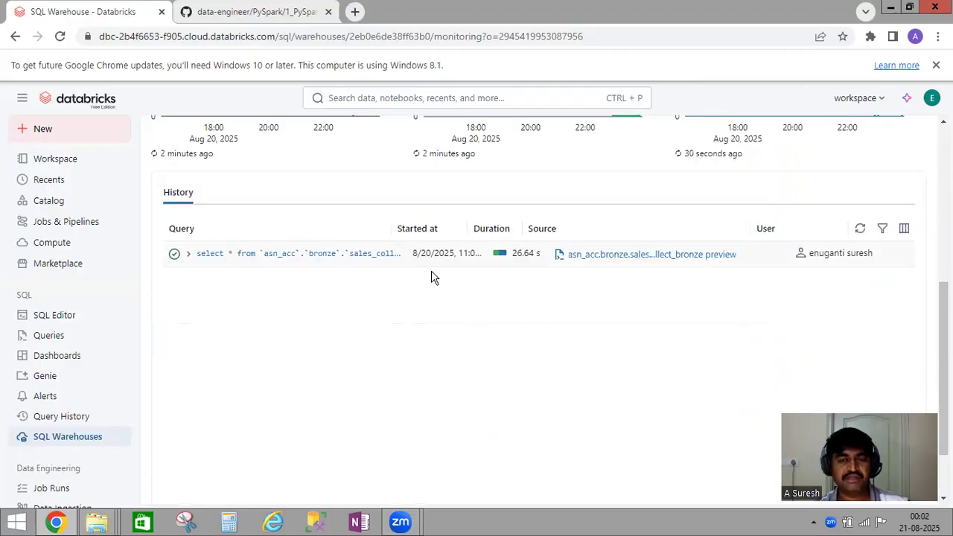
scroll(382, 302, "up", 1)
scroll(381, 300, "up", 3)
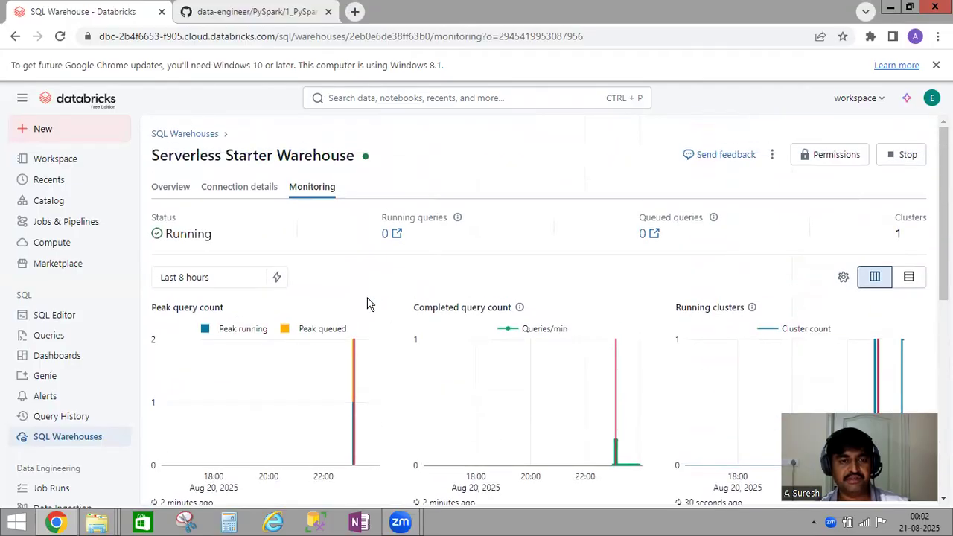
left_click(275, 279)
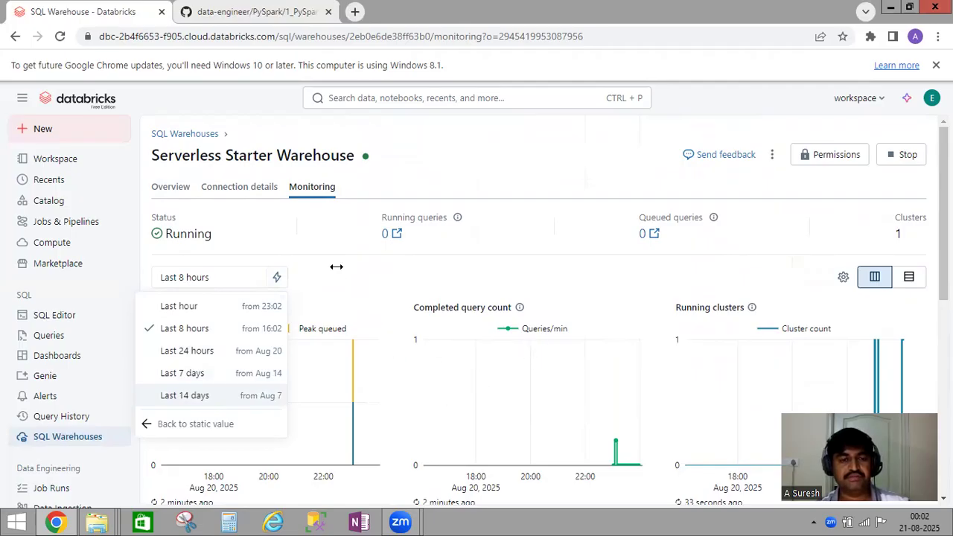
key("Return")
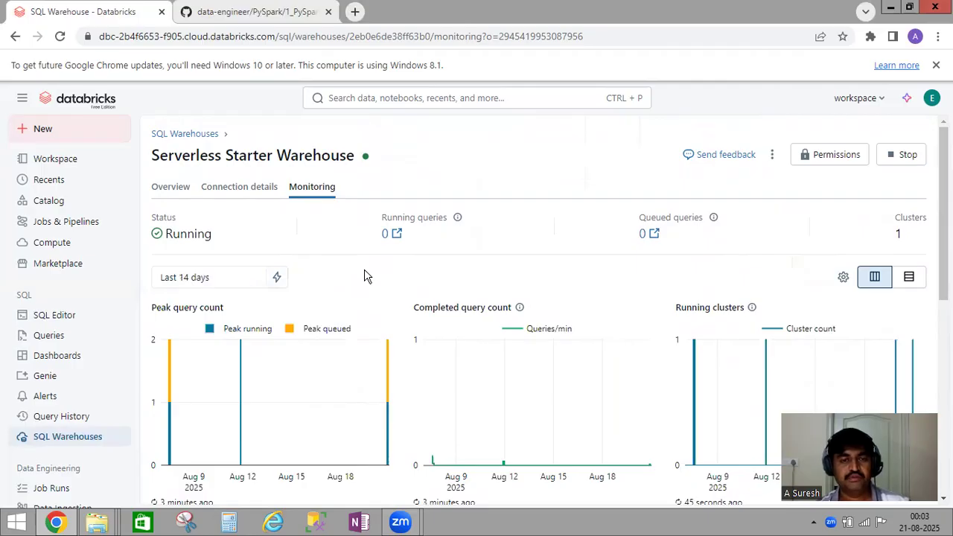
Step: Examine the warehouse's monitoring charts and query history for the last 14 days
scroll(290, 377, "down", 3)
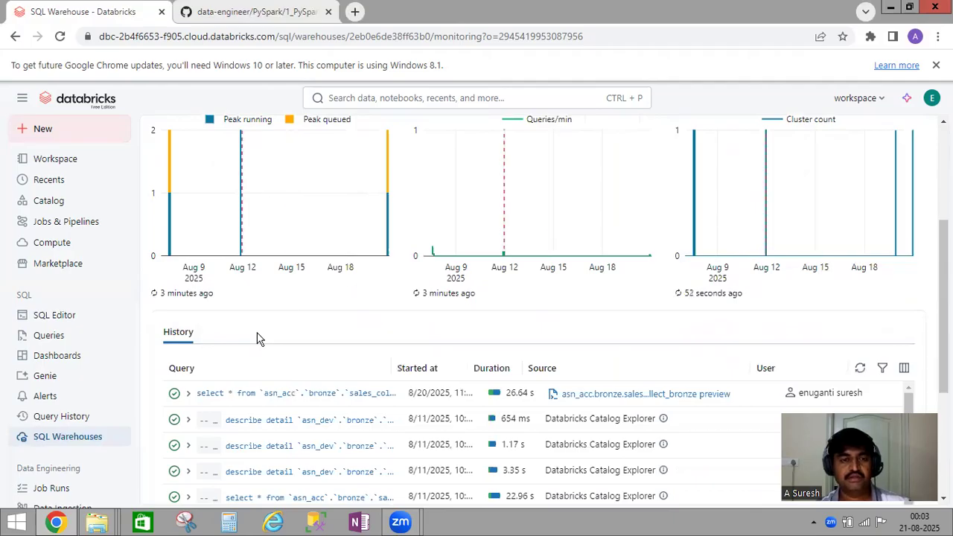
scroll(258, 338, "down", 1)
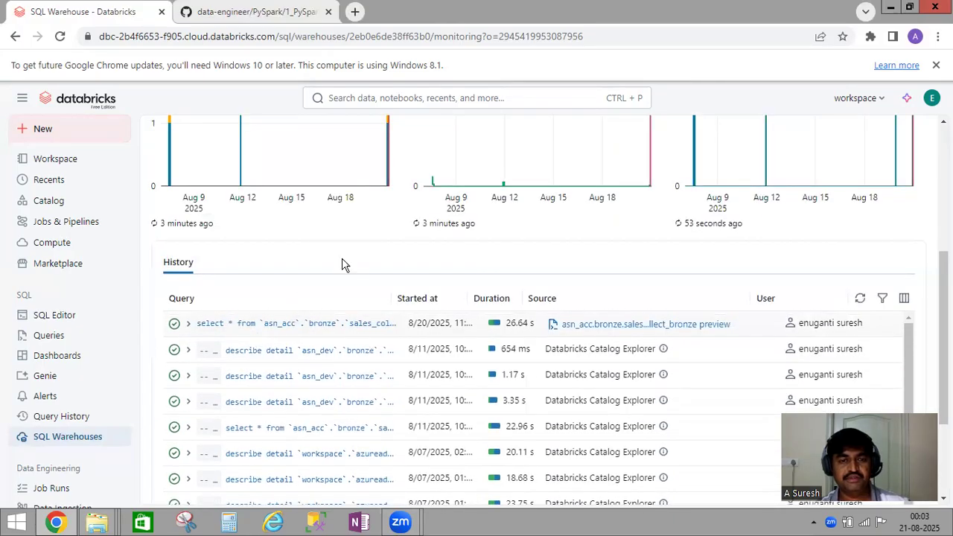
scroll(366, 226, "down", 3)
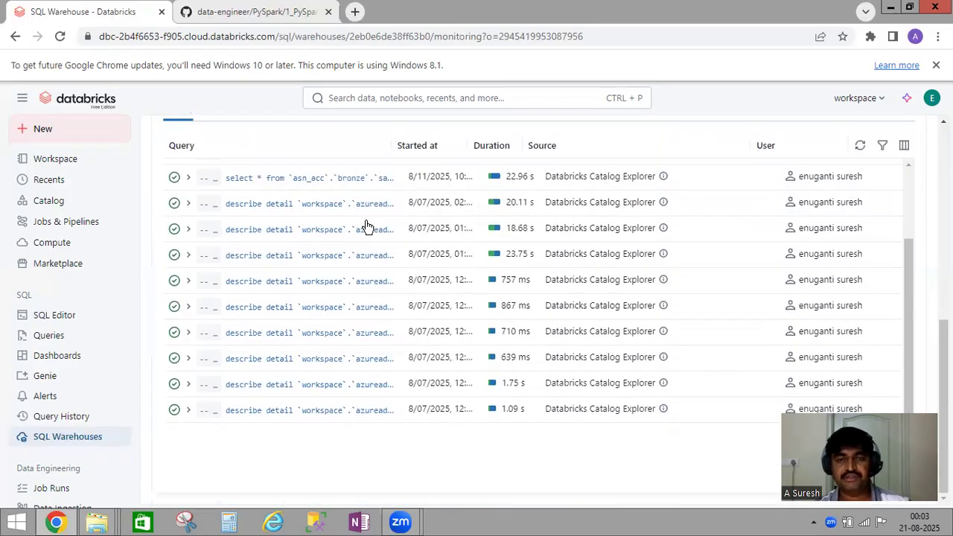
scroll(313, 401, "up", 3)
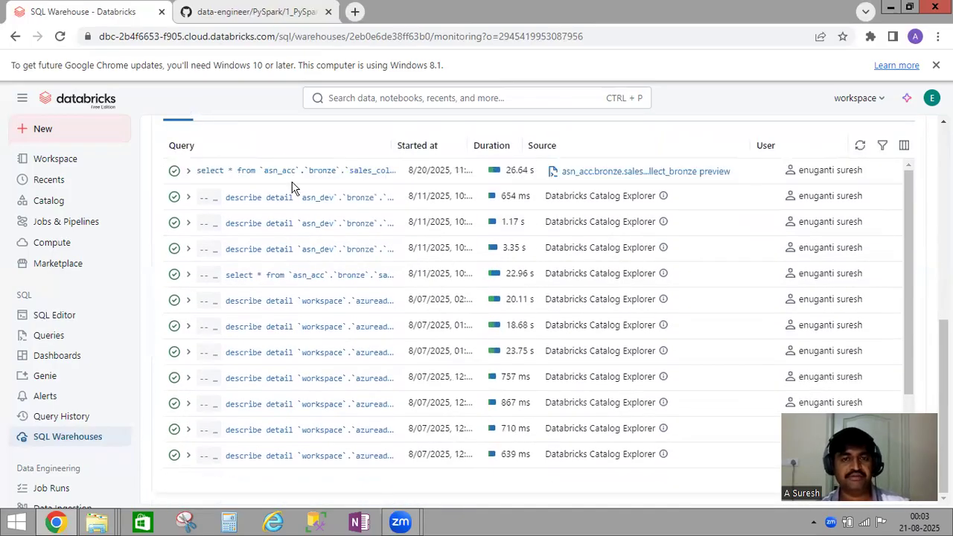
scroll(311, 152, "up", 5)
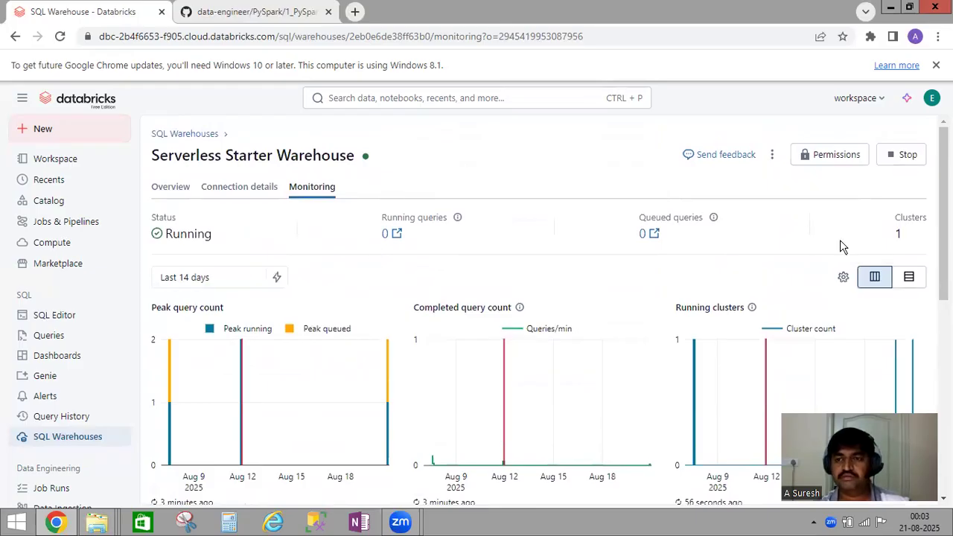
Step: Check the warehouse's additional actions and the choice of monitoring charts, and return to its overview
left_click(771, 155)
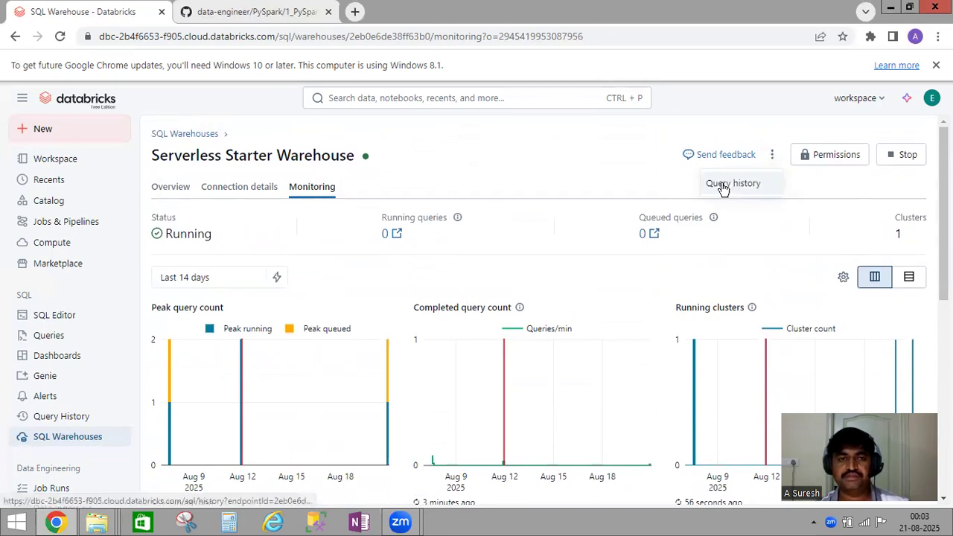
left_click(831, 160)
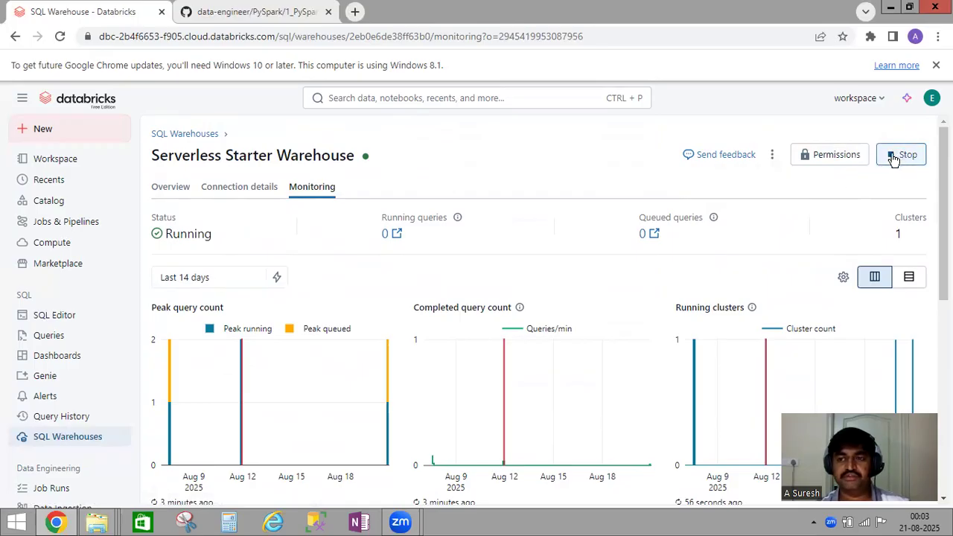
left_click(844, 280)
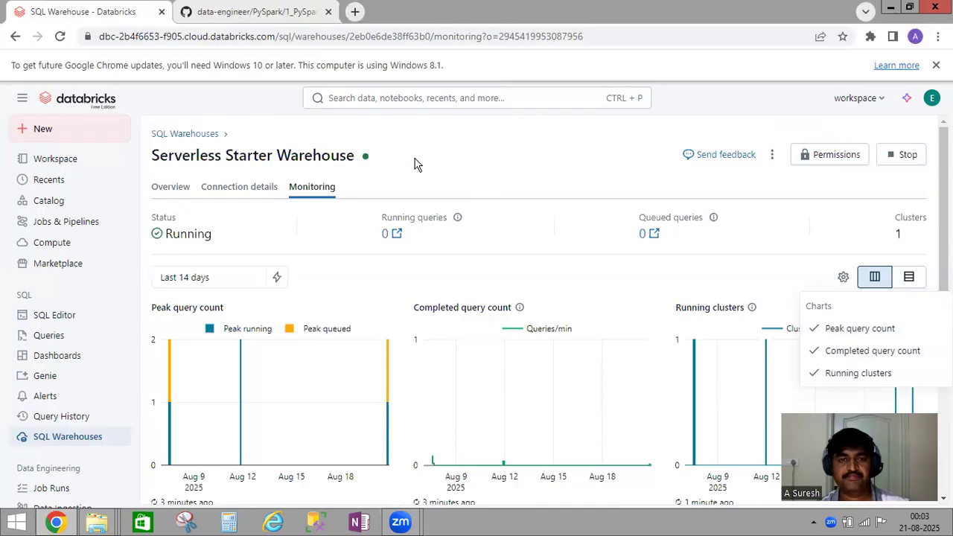
left_click(173, 228)
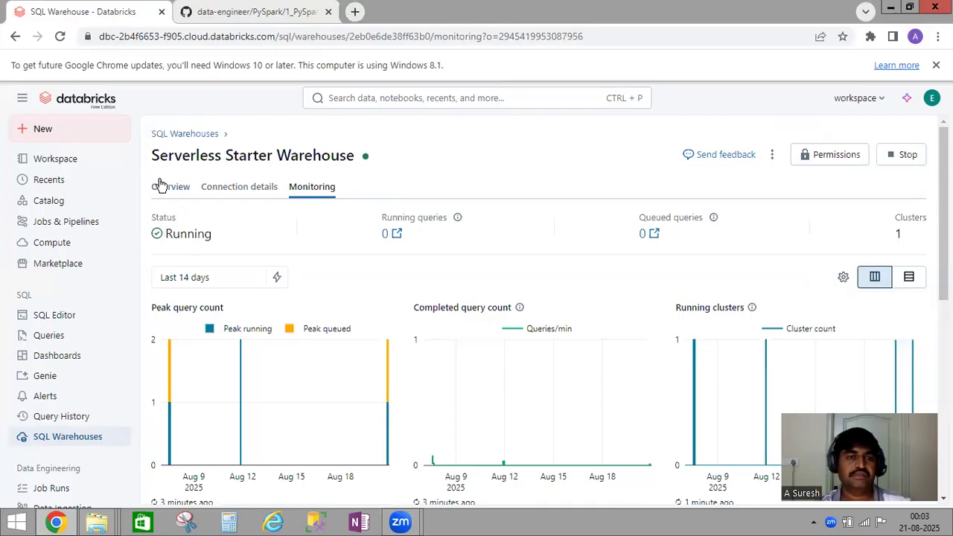
left_click(162, 187)
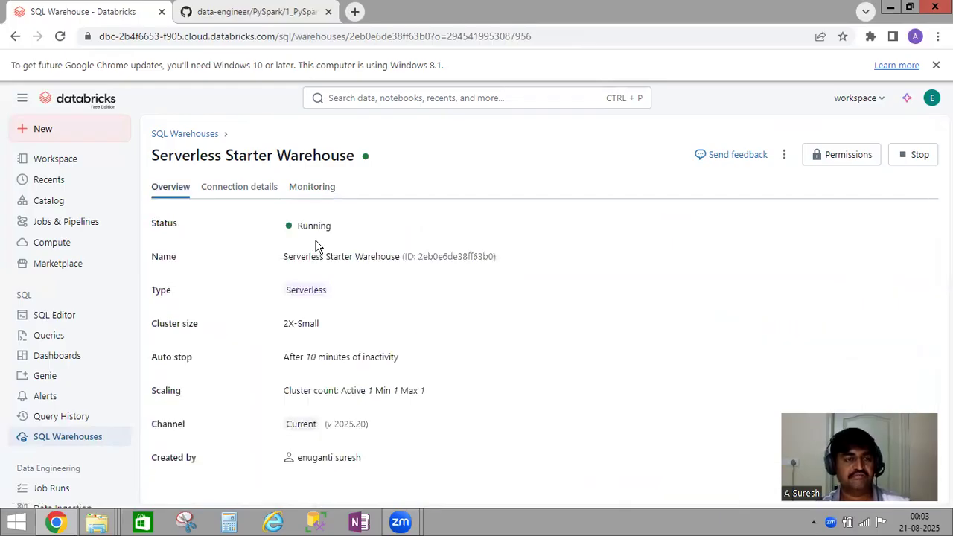
Step: Open the notebook "2_Databricks Free Edition | How to create cluster (or) compute" from the workspace folder "databricks free edition"
left_click(50, 159)
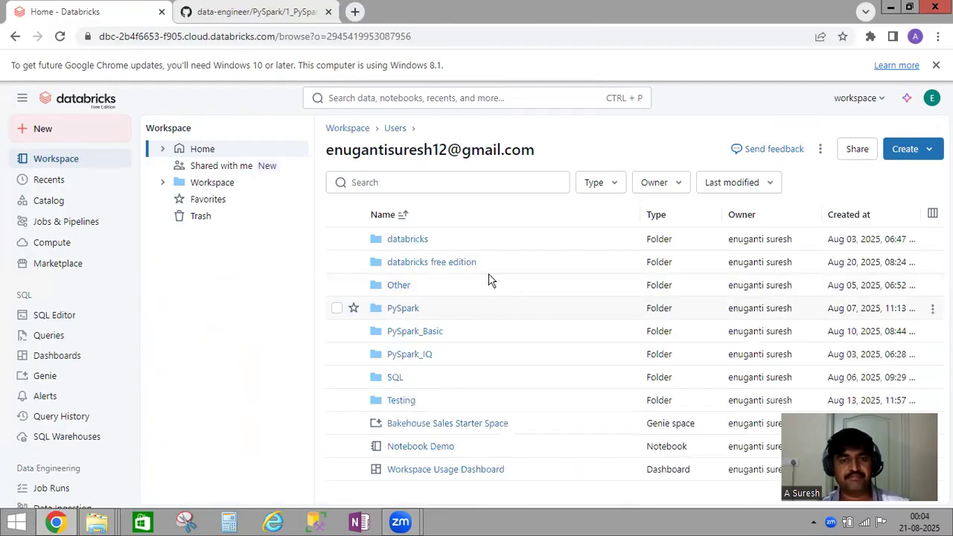
left_click(410, 262)
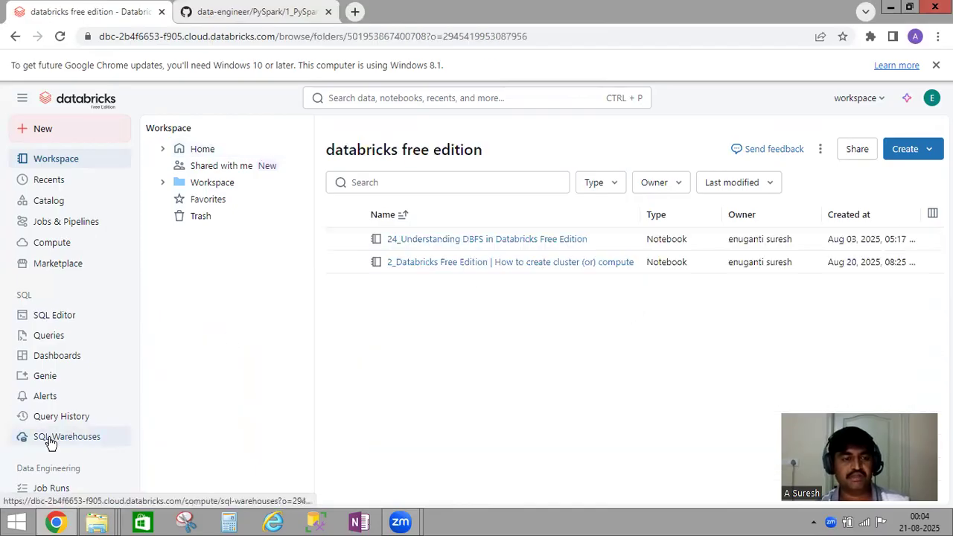
left_click(548, 265)
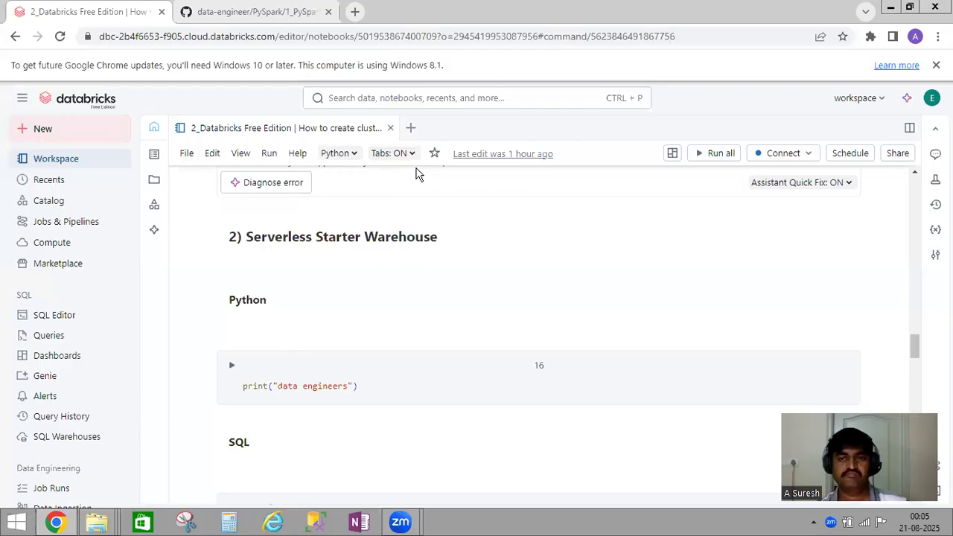
left_click(778, 155)
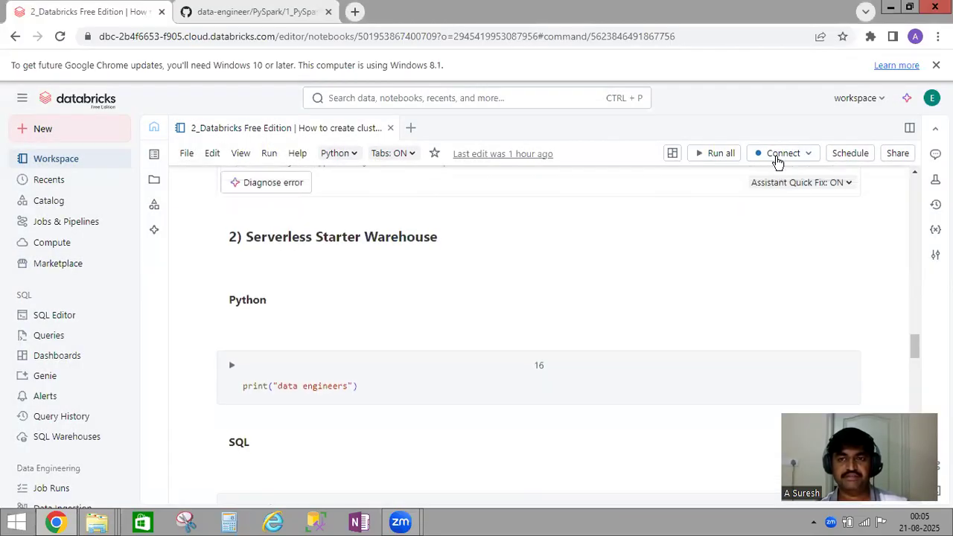
left_click(777, 157)
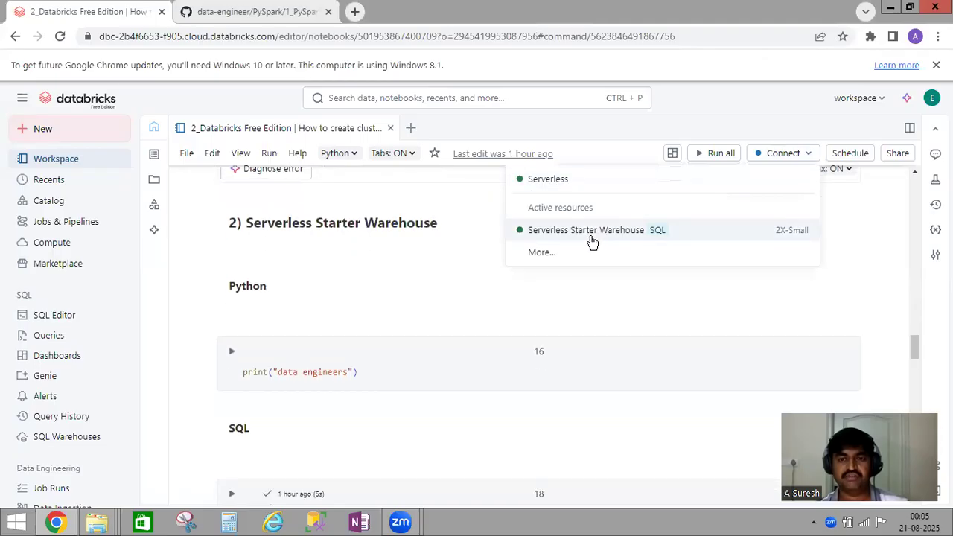
left_click(386, 215)
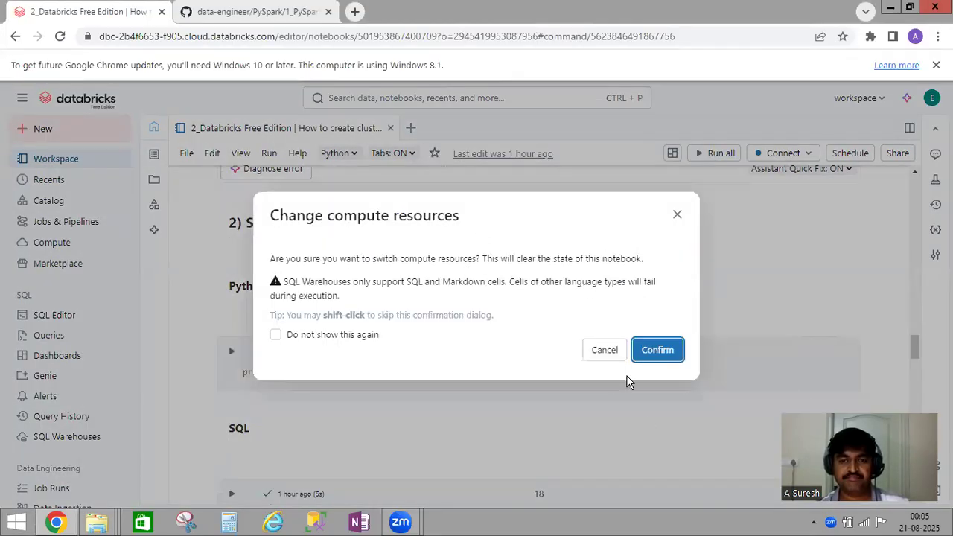
left_click(598, 353)
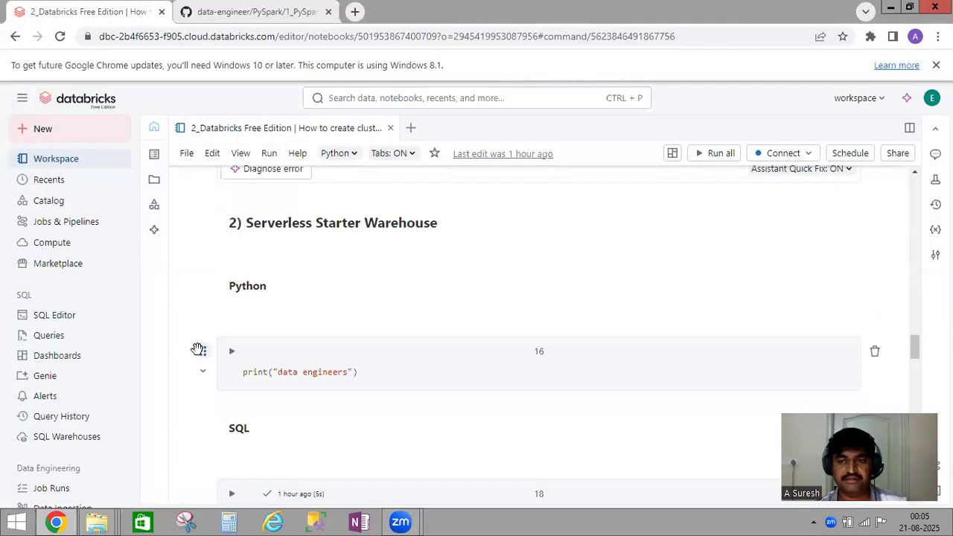
Step: Review the Python, SQL, R and Scala test cells in the notebook's Serverless Starter Warehouse section
scroll(198, 350, "down", 2)
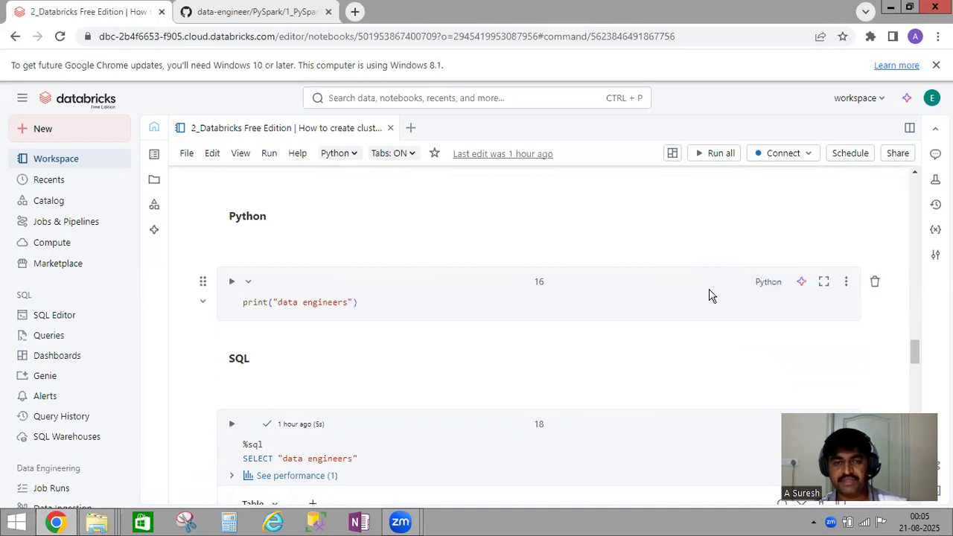
scroll(709, 296, "down", 1)
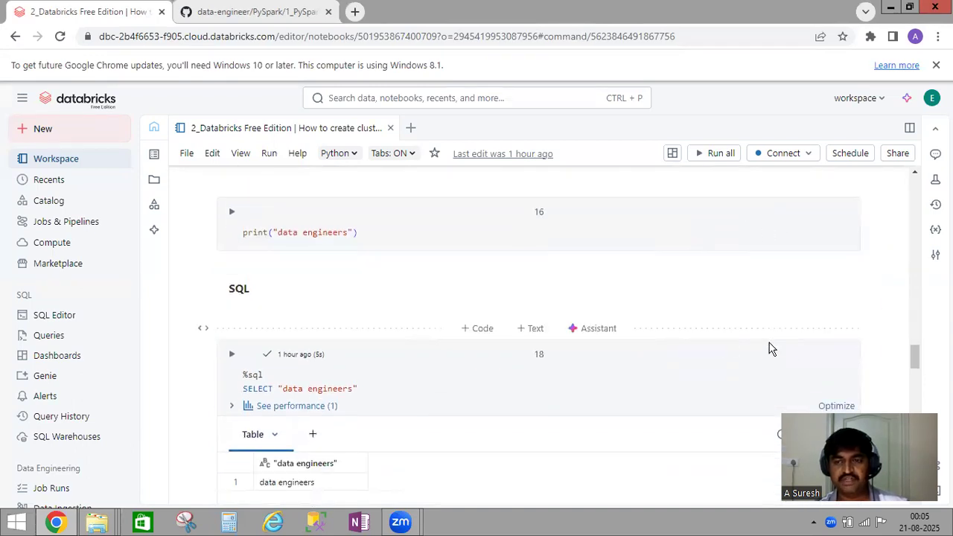
scroll(639, 325, "down", 2)
scroll(638, 325, "down", 5)
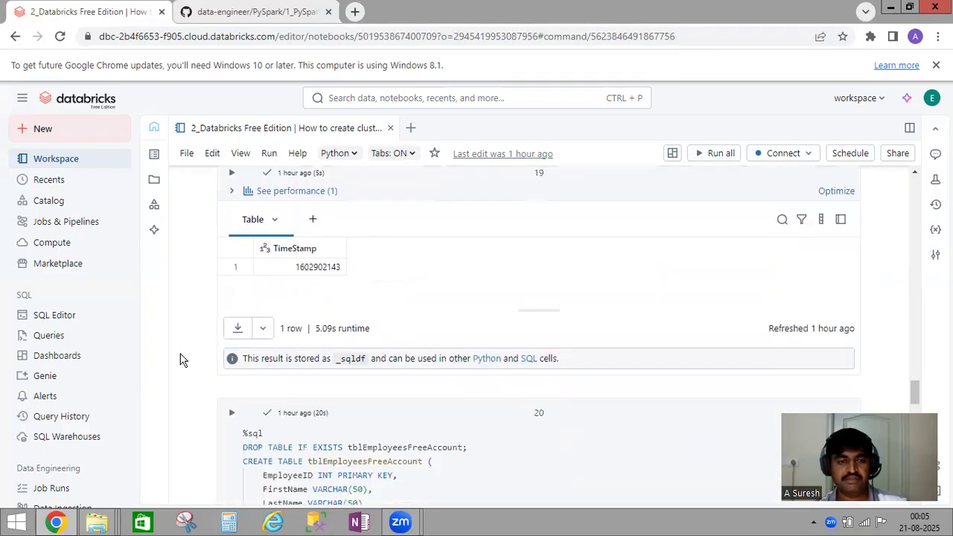
scroll(185, 358, "down", 7)
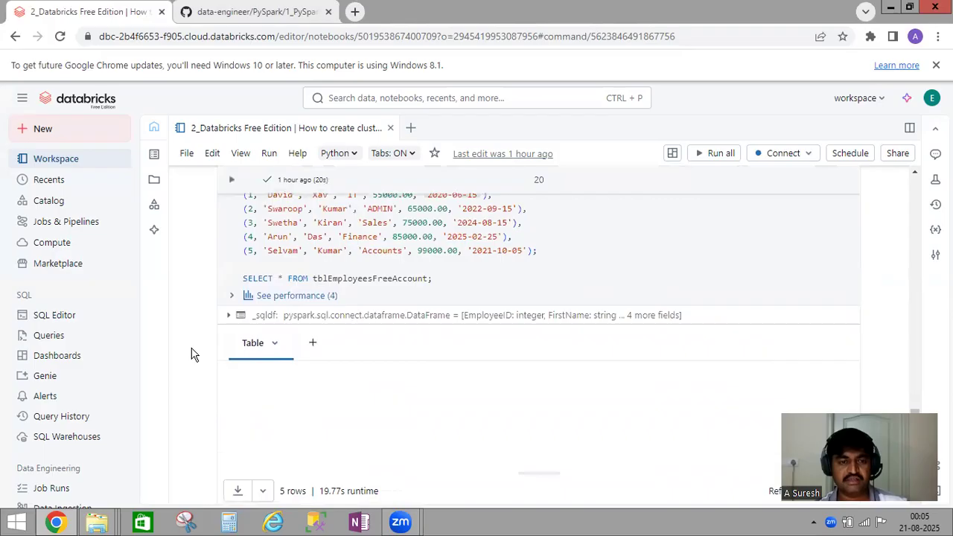
scroll(190, 355, "down", 3)
scroll(400, 371, "down", 2)
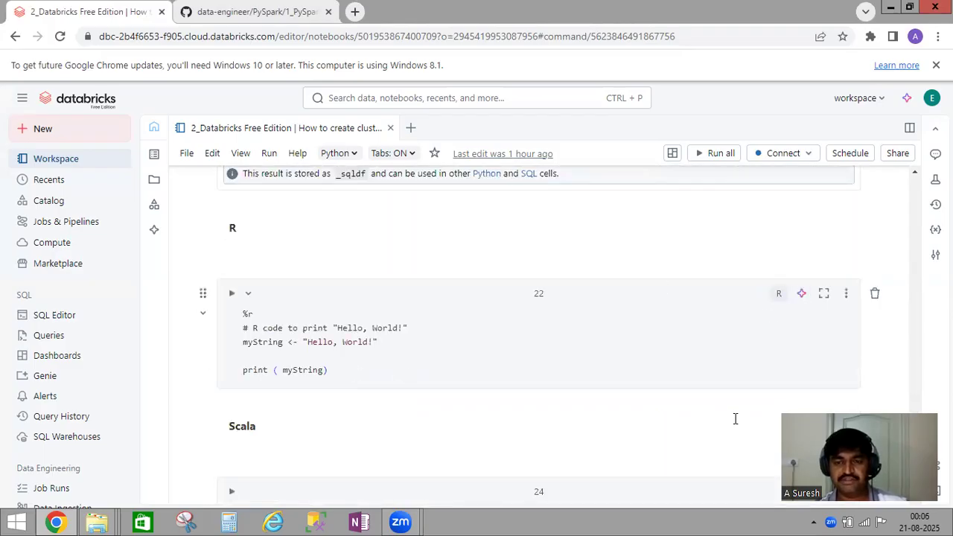
scroll(729, 432, "down", 2)
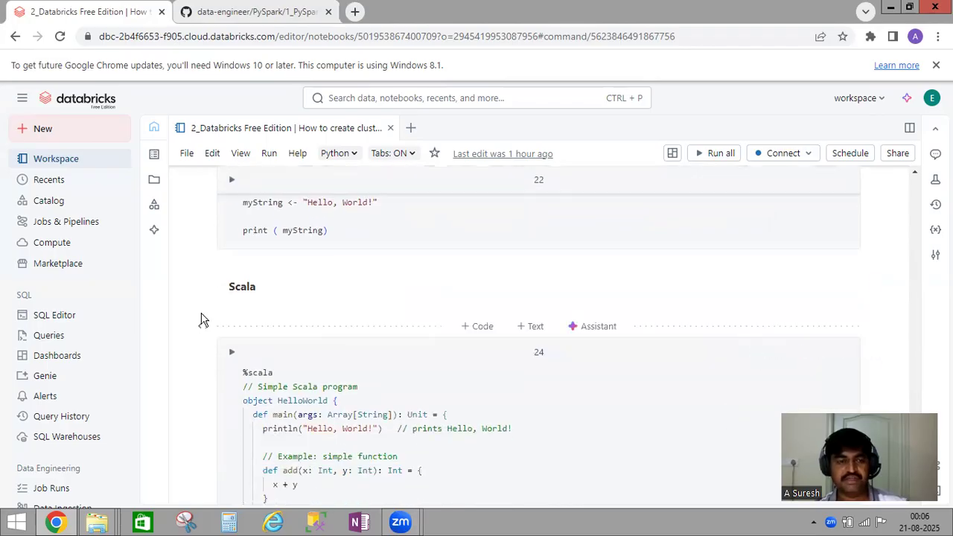
scroll(198, 291, "up", 4)
scroll(198, 299, "up", 6)
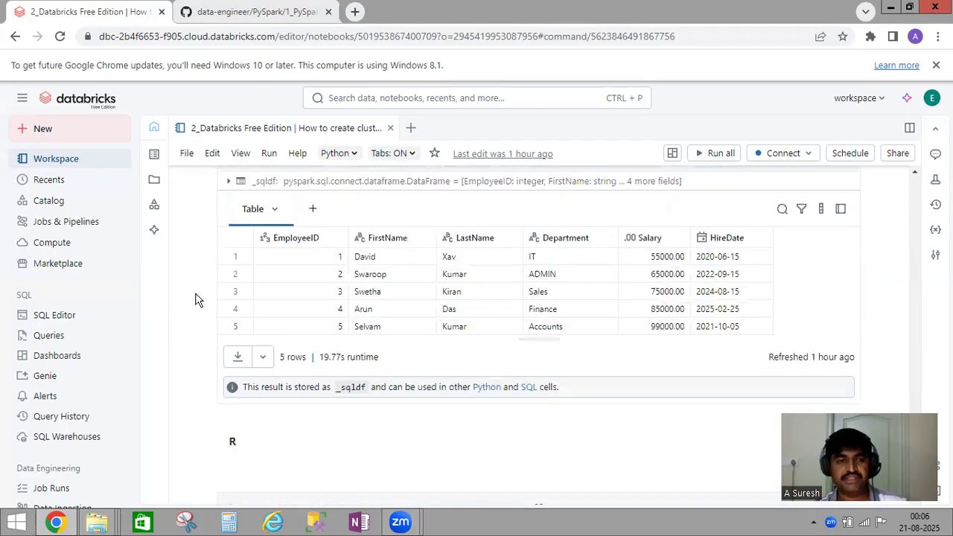
scroll(198, 300, "up", 10)
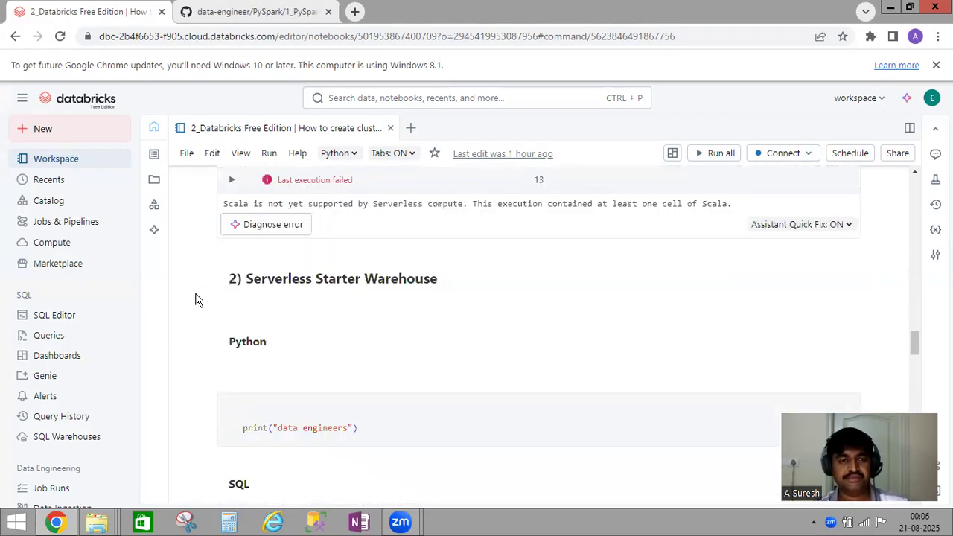
scroll(198, 300, "down", 1)
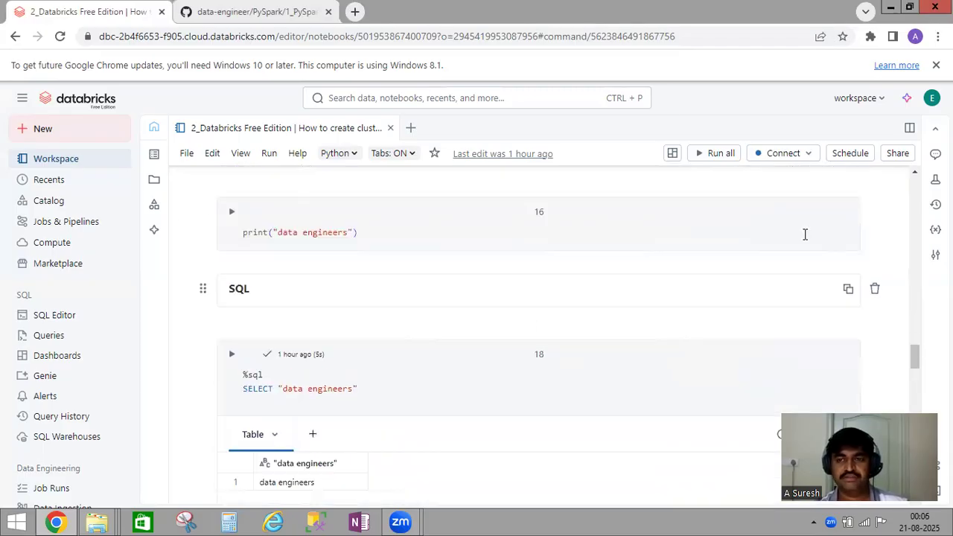
Step: Attach the notebook to the Serverless Starter Warehouse, reading the language support warning before confirming the compute switch
left_click(774, 158)
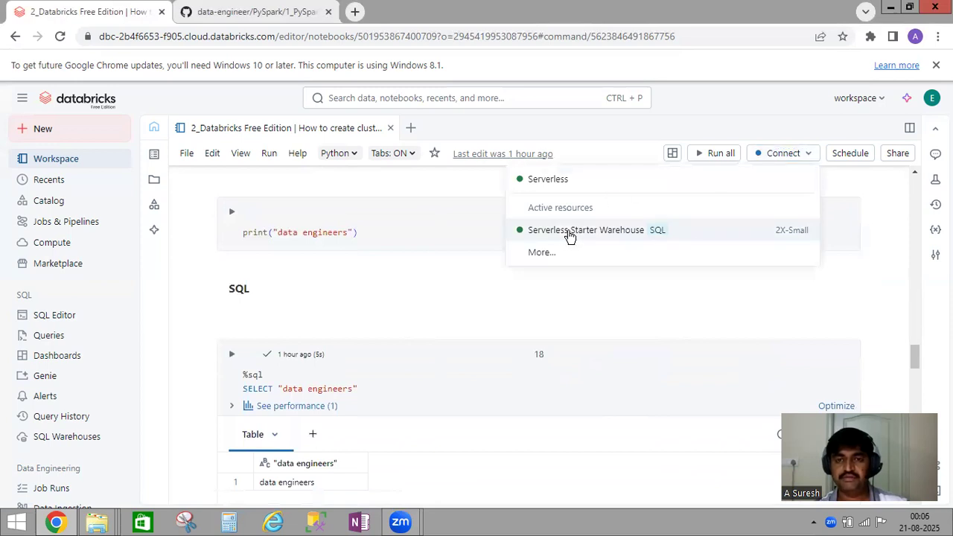
left_click(460, 314)
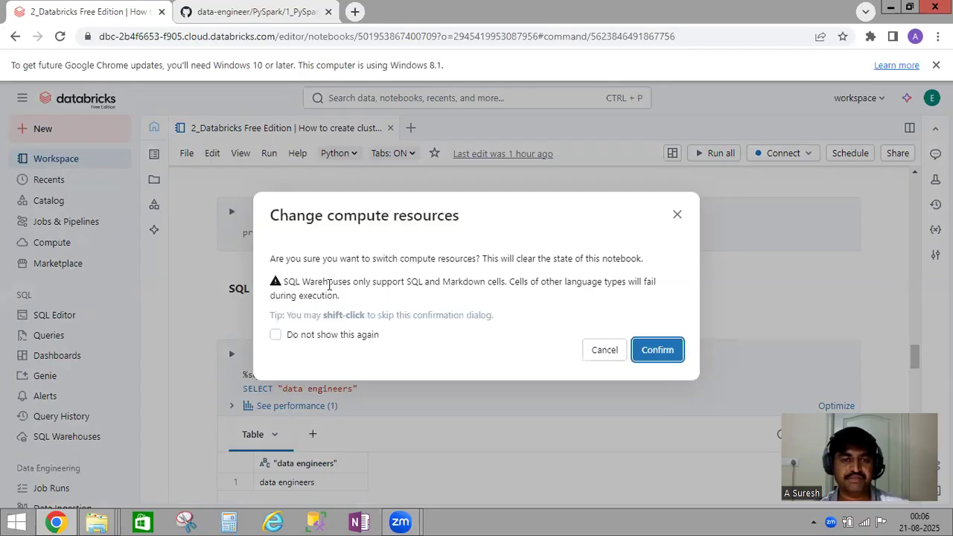
left_click_drag(302, 283, 508, 283)
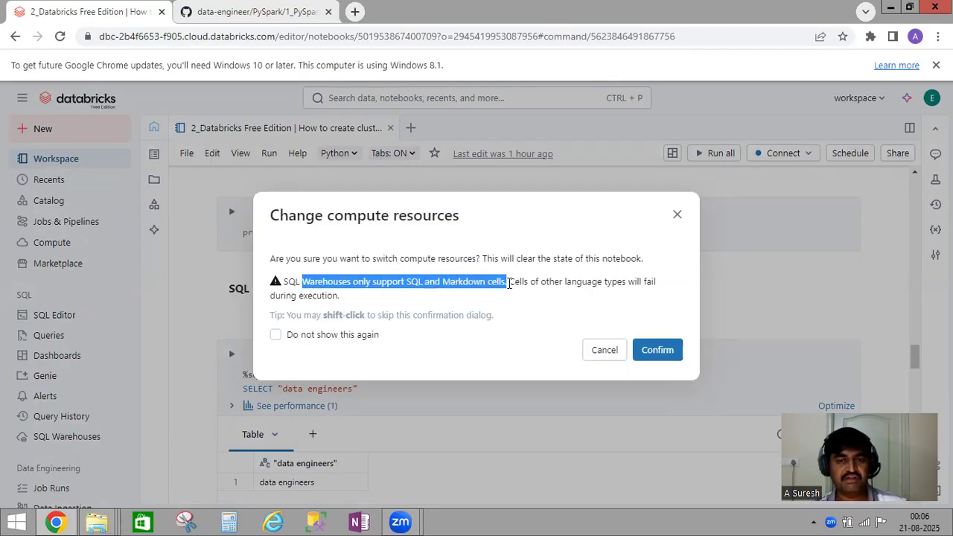
left_click(573, 289)
left_click_drag(516, 284, 660, 283)
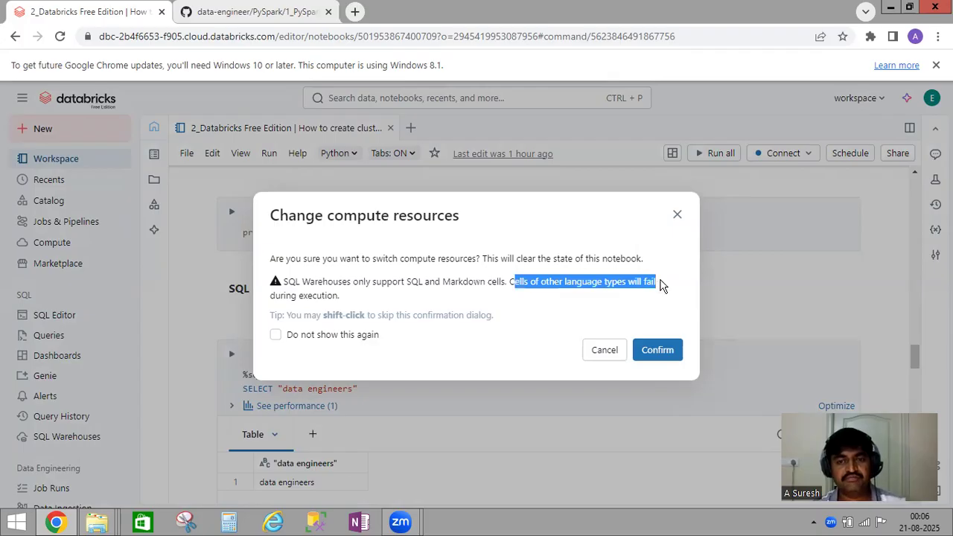
left_click(355, 295)
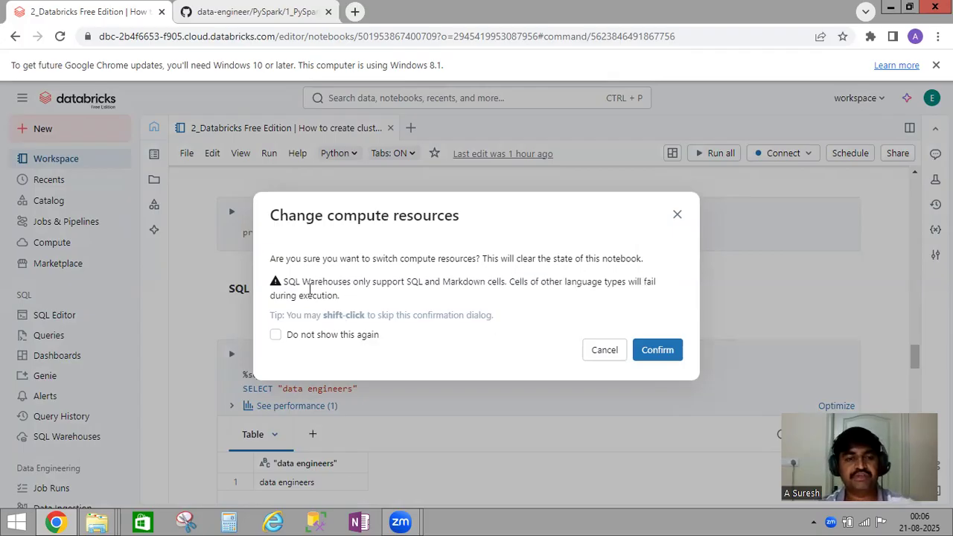
left_click_drag(283, 281, 426, 281)
left_click(423, 281)
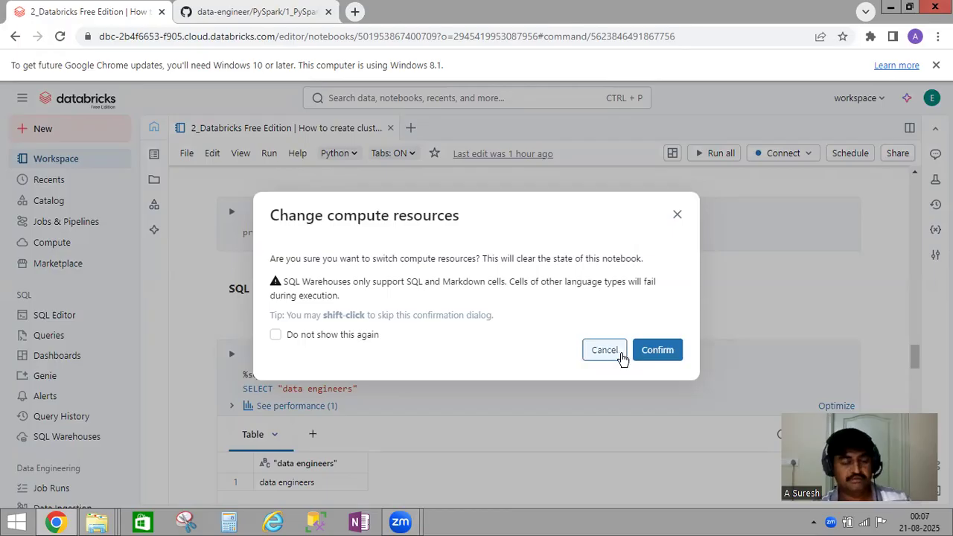
left_click(653, 348)
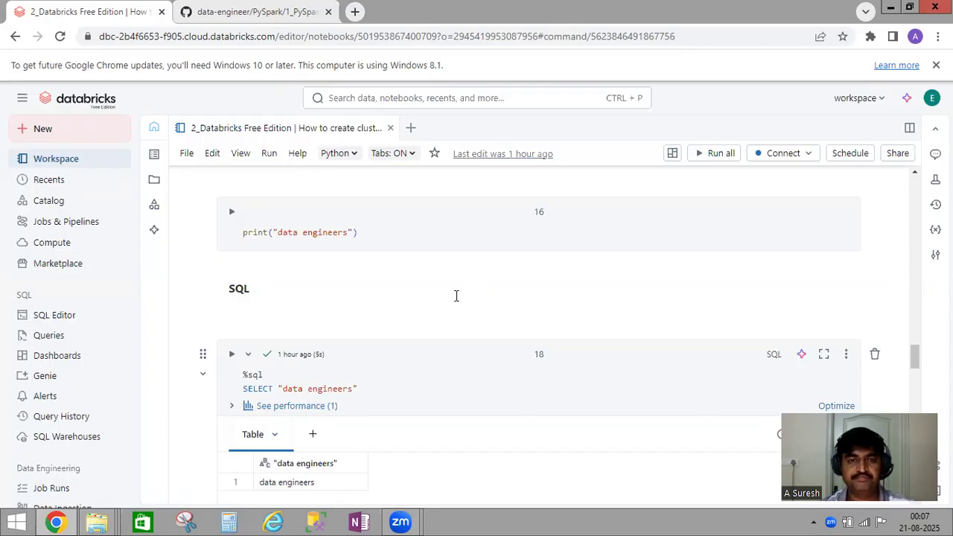
Step: Run the Python cell print("data engineers") under the Serverless Starter Warehouse heading and read its output message
scroll(457, 298, "up", 5)
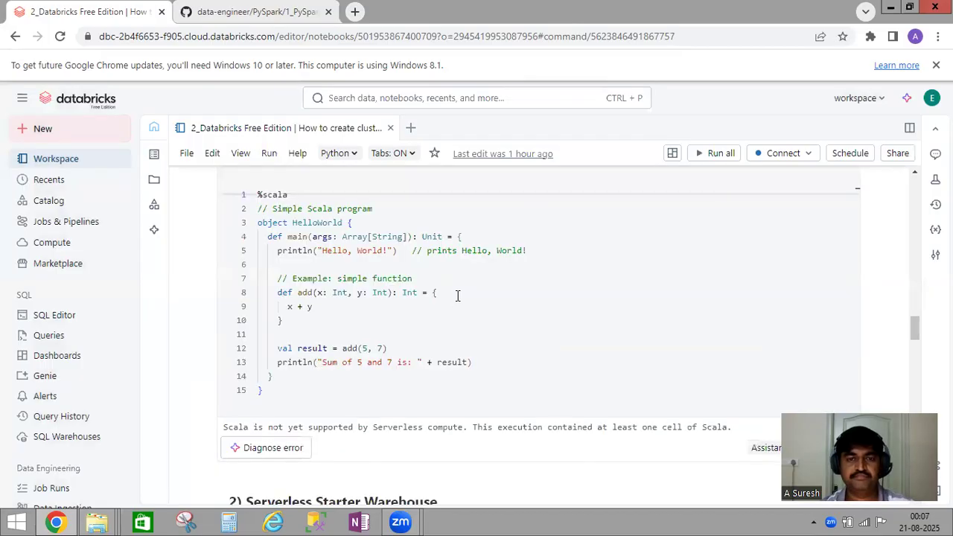
scroll(457, 296, "up", 3)
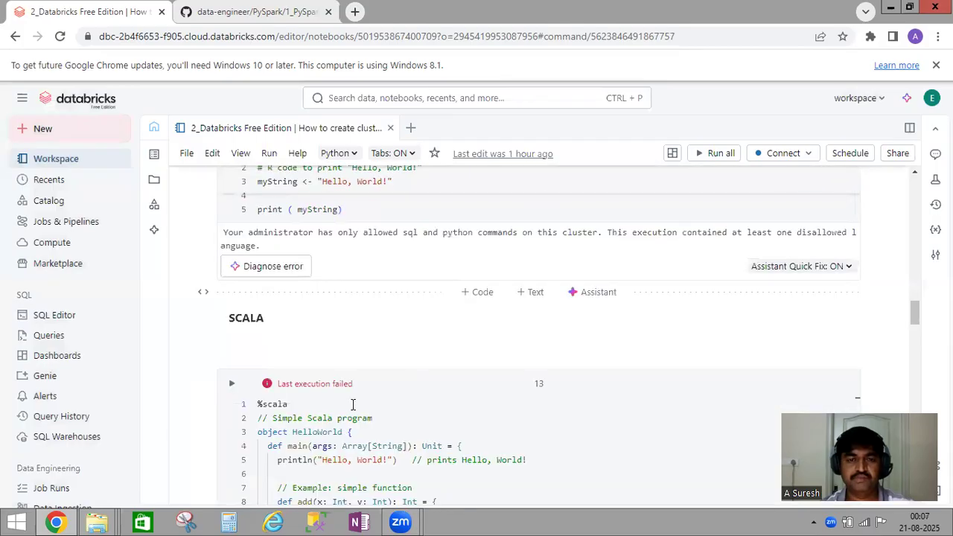
scroll(358, 387, "down", 2)
scroll(359, 368, "down", 2)
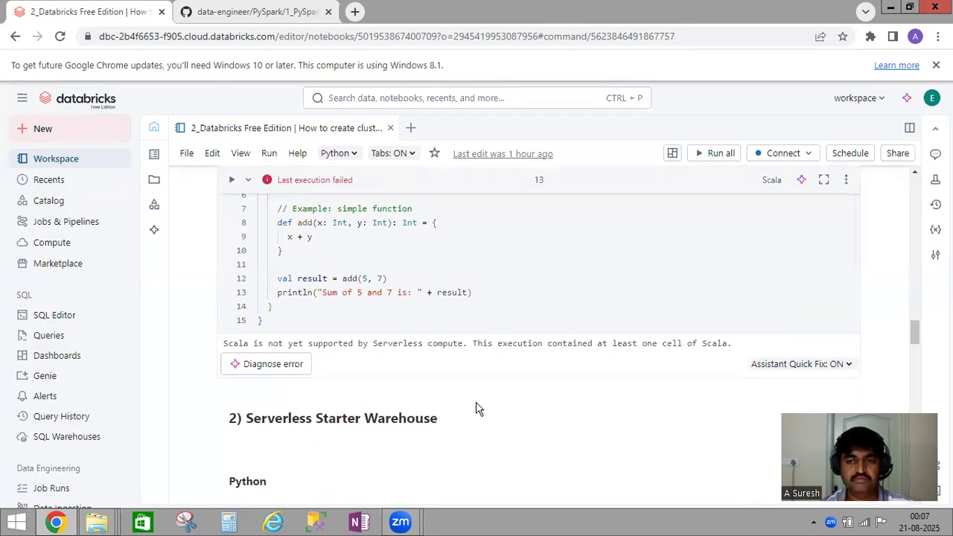
scroll(513, 402, "down", 5)
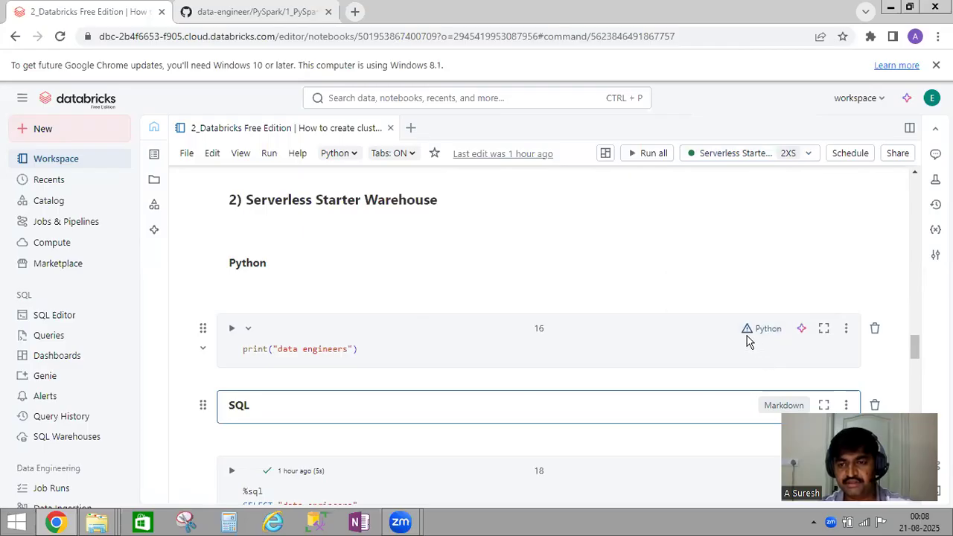
mouse_move(747, 333)
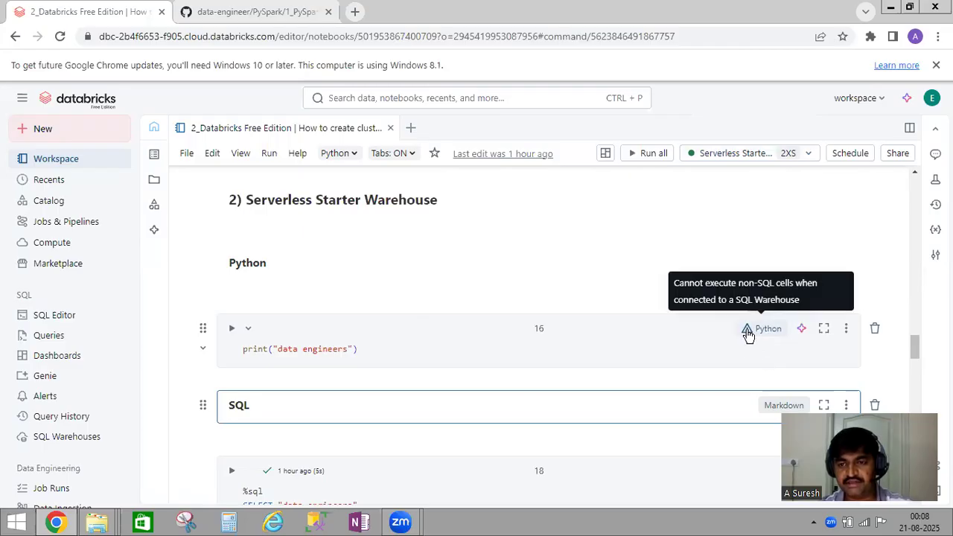
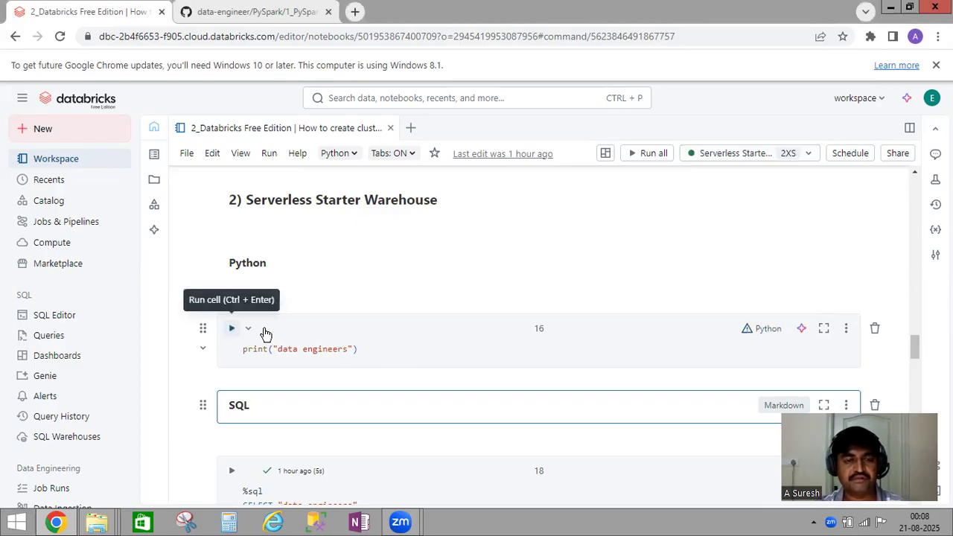
left_click(419, 343)
key("ctrl+Return")
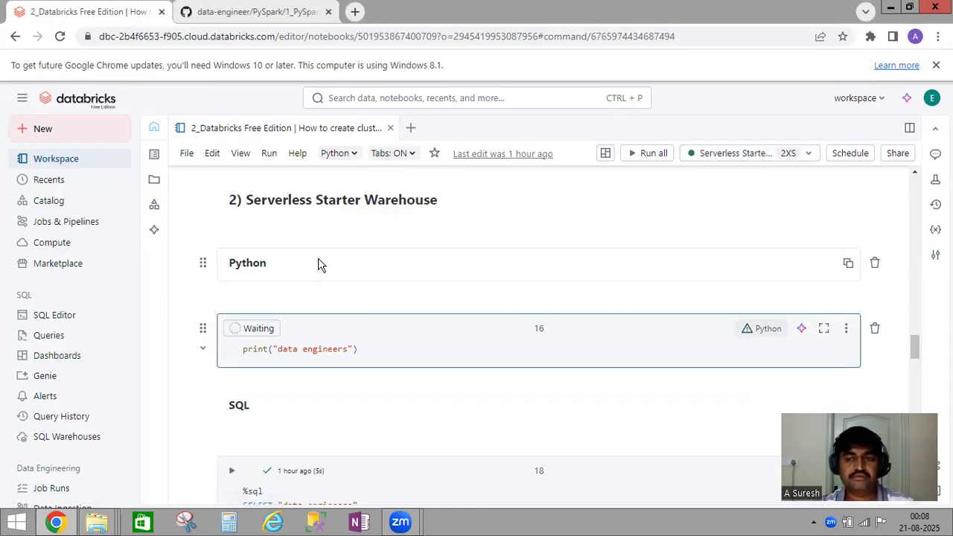
scroll(318, 265, "down", 1)
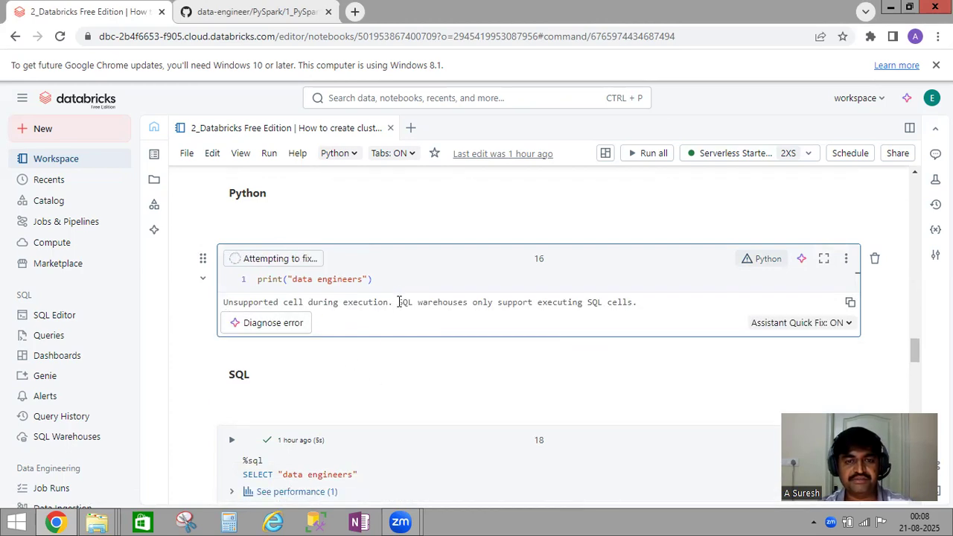
left_click_drag(398, 301, 632, 299)
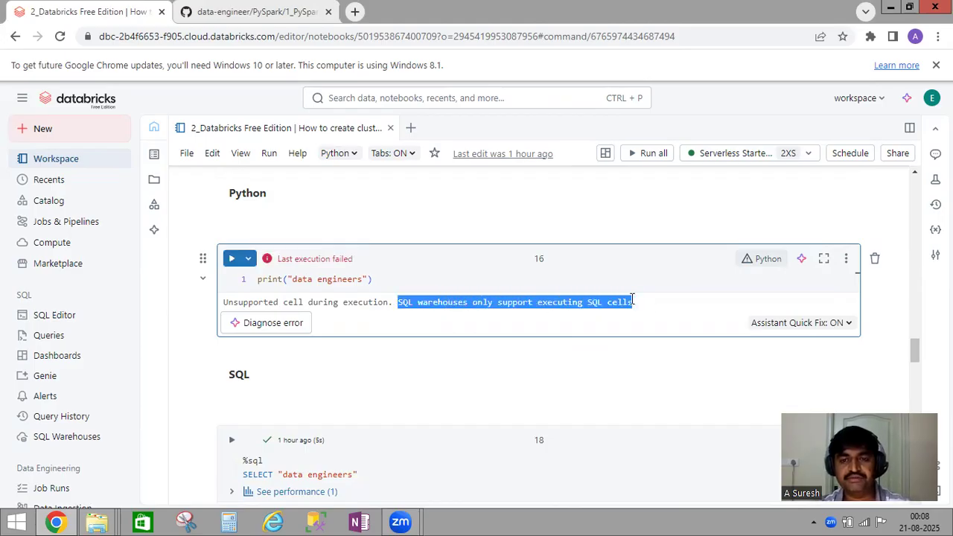
left_click(567, 316)
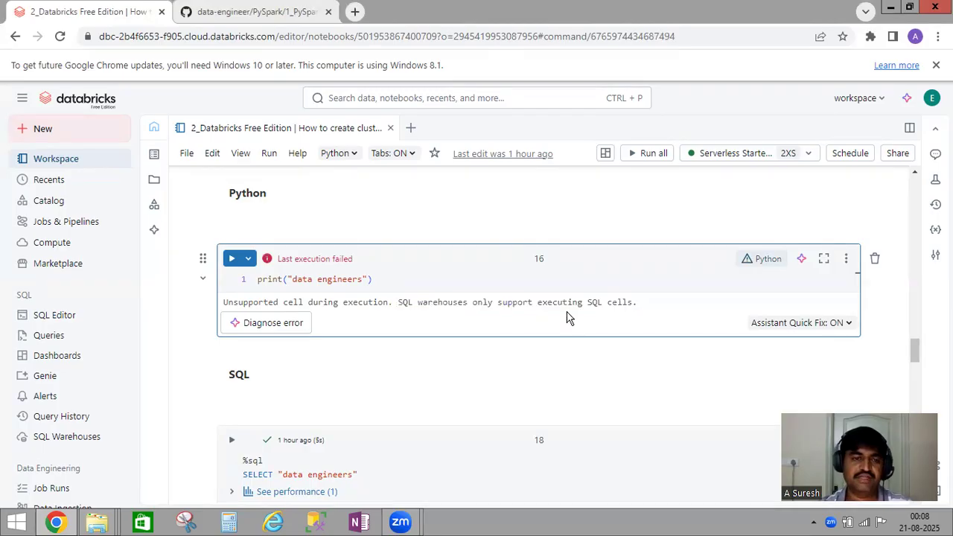
Step: Review the section's SQL cells and their stored results, including the UNIX_TIMESTAMP query and the tblEmployeesFreeAccount script
scroll(567, 318, "down", 2)
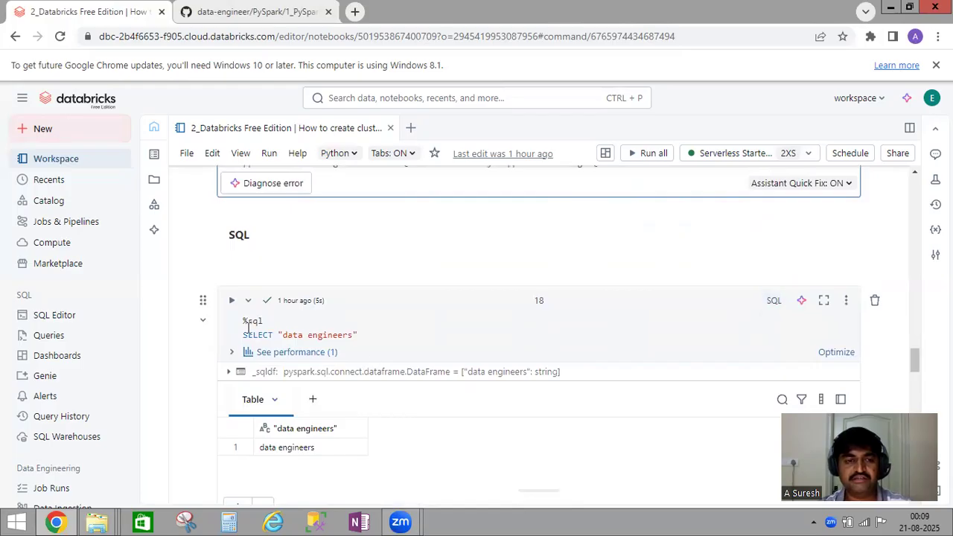
scroll(198, 341, "down", 3)
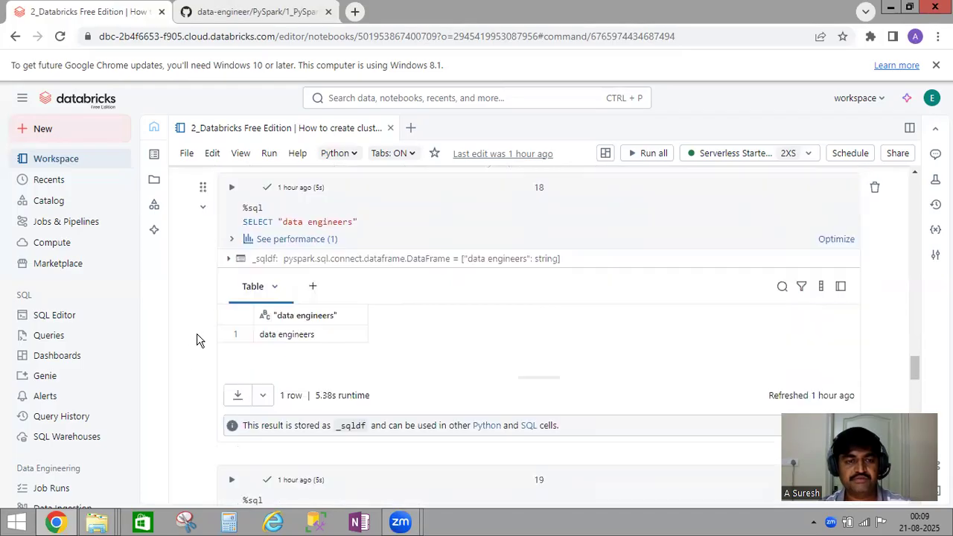
scroll(198, 327, "down", 2)
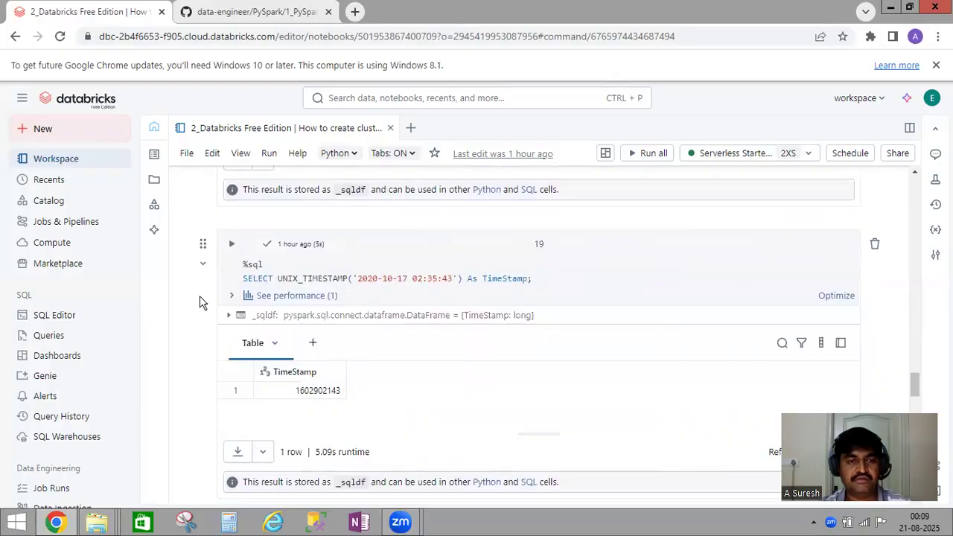
scroll(200, 296, "down", 3)
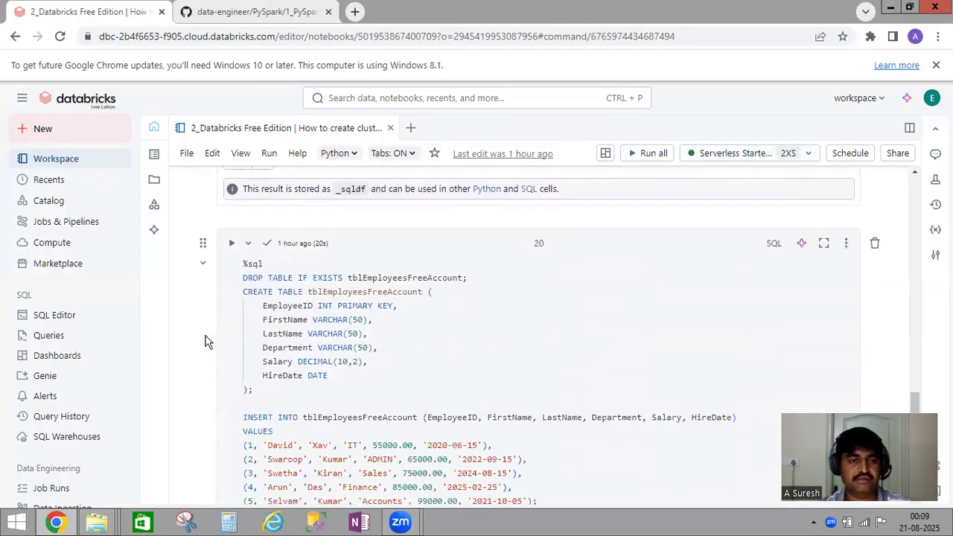
scroll(201, 341, "down", 2)
scroll(201, 341, "down", 2)
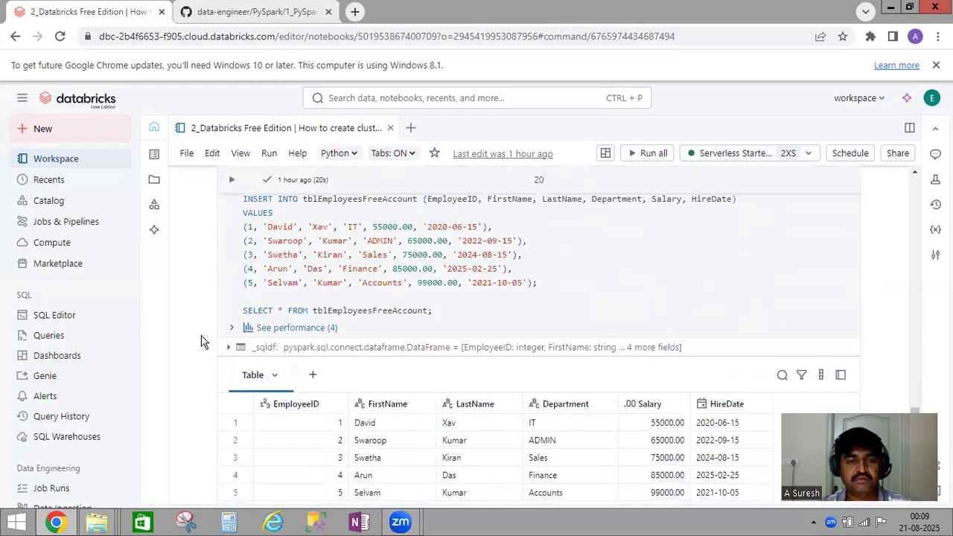
scroll(207, 331, "down", 2)
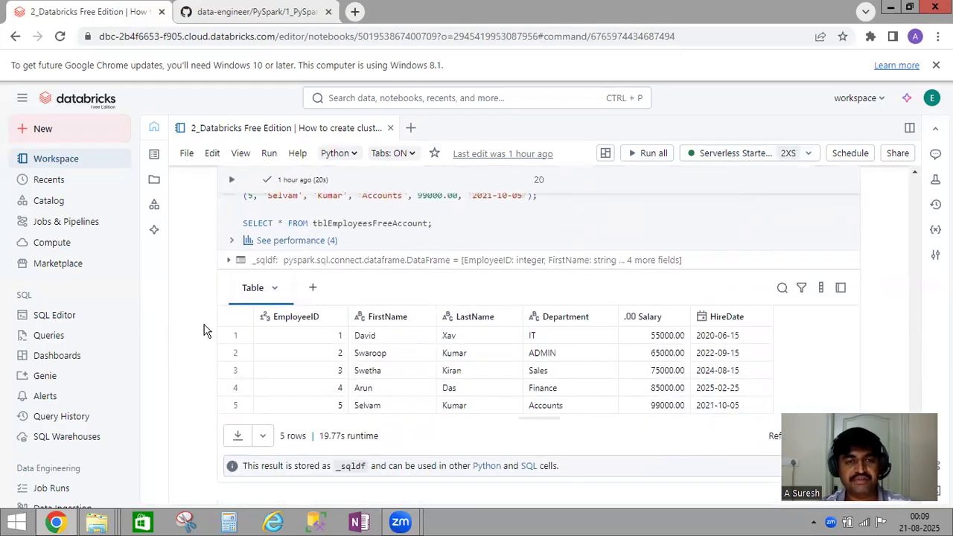
Step: Run the R cell that prints "Hello, World!" on the Serverless Starter Warehouse
scroll(207, 331, "down", 3)
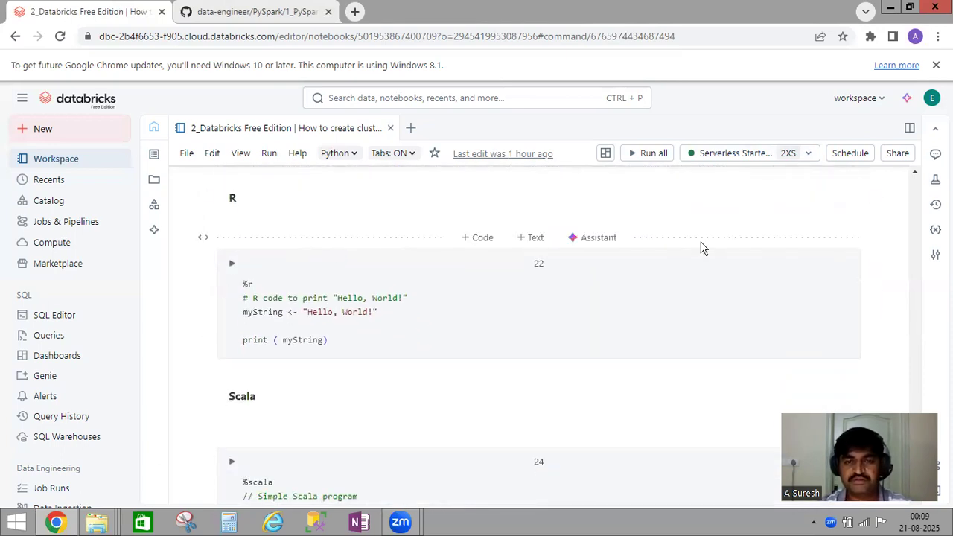
mouse_move(770, 272)
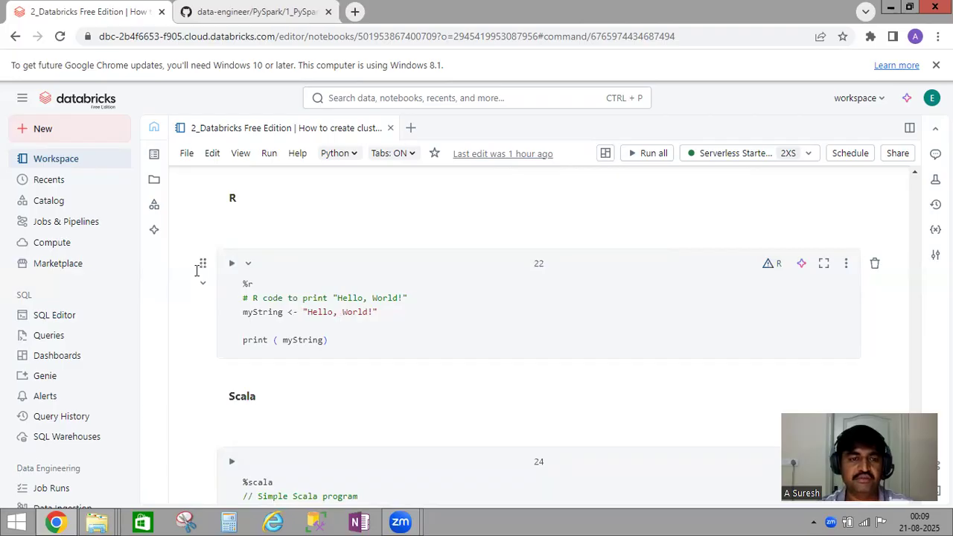
left_click(231, 266)
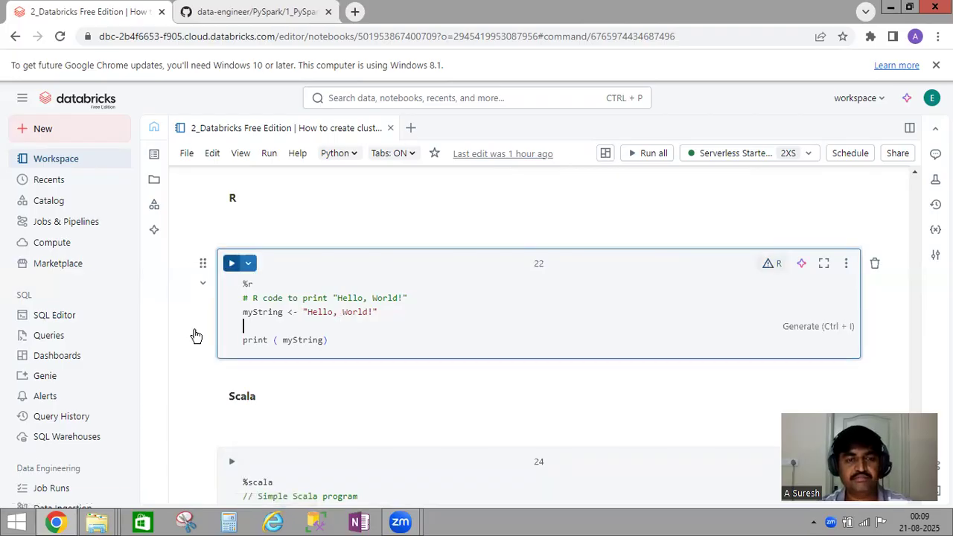
key("shift+Return")
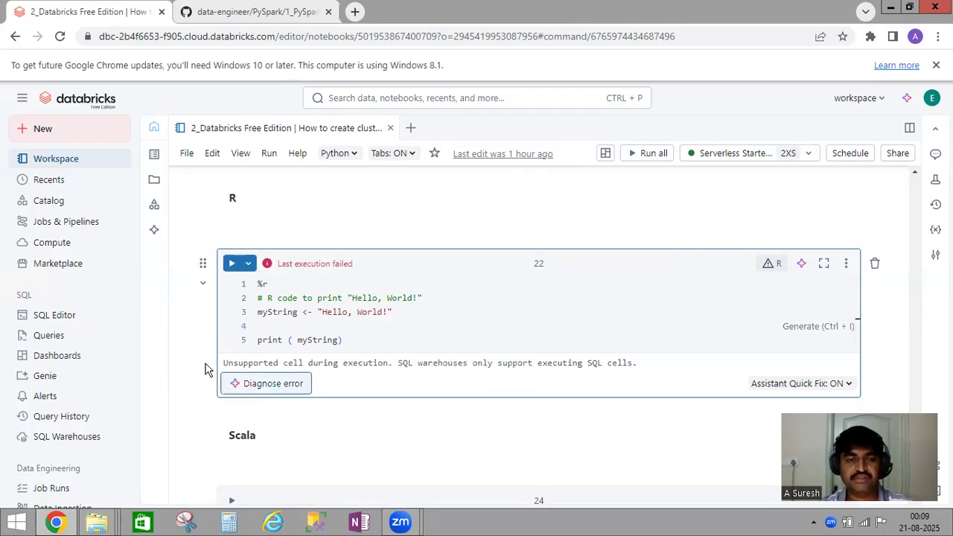
Step: Check the Scala HelloWorld cell's language warning and run the cell on the attached warehouse
scroll(198, 346, "down", 2)
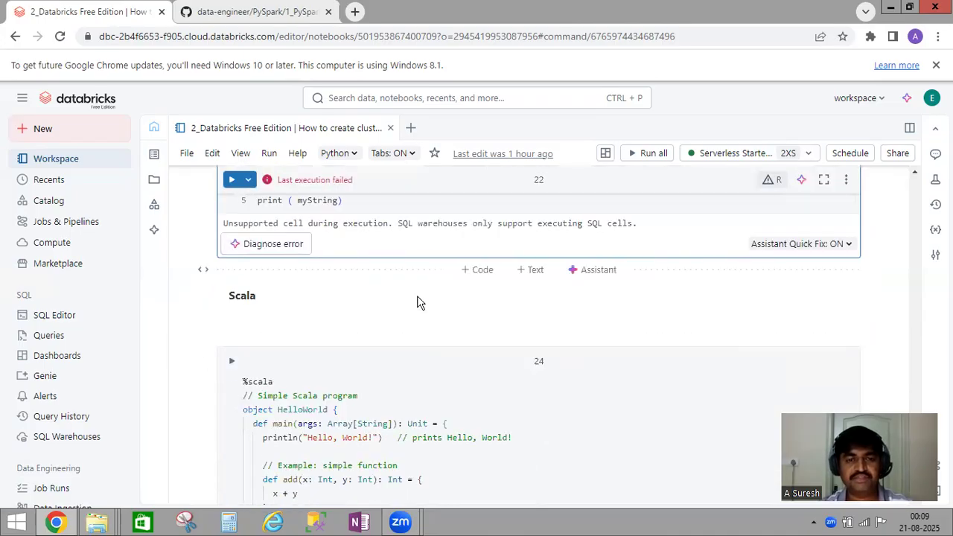
scroll(294, 332, "down", 2)
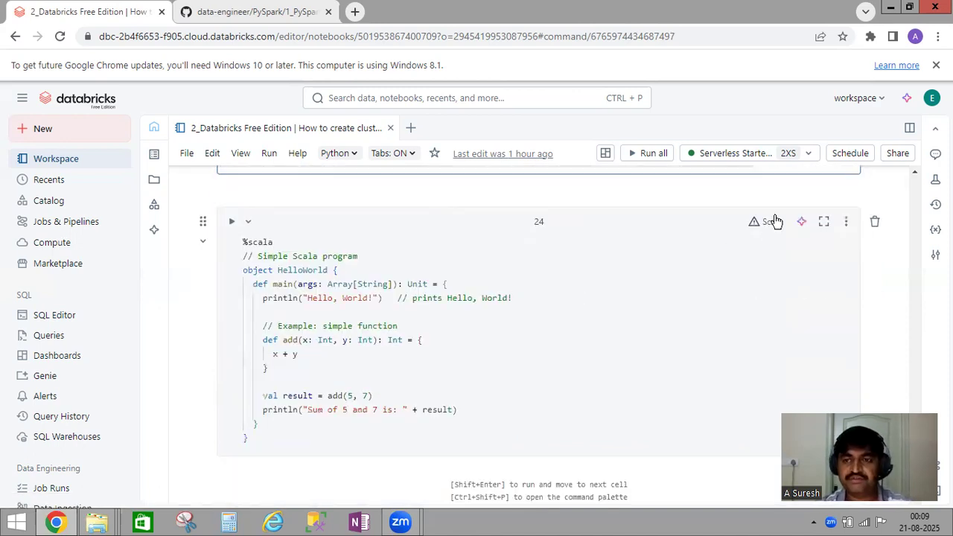
mouse_move(756, 225)
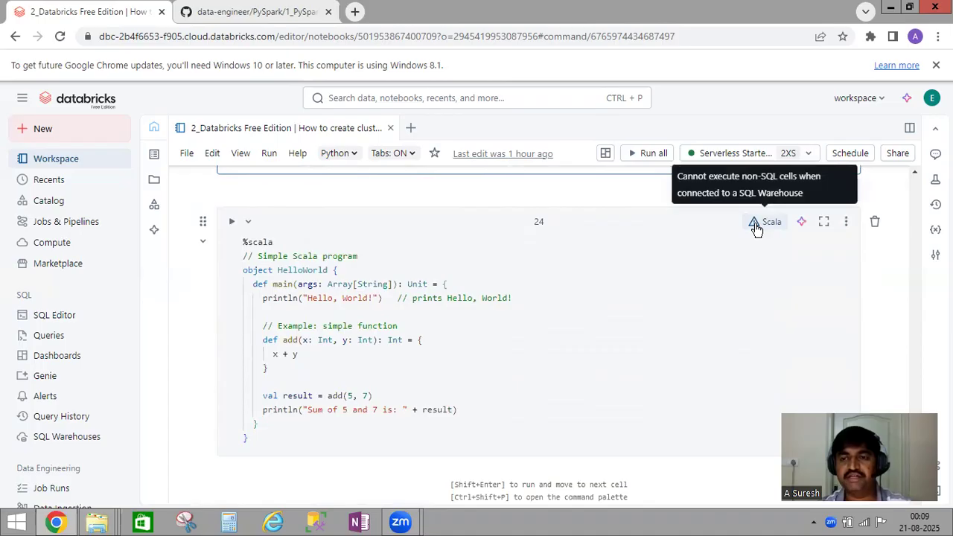
left_click(231, 222)
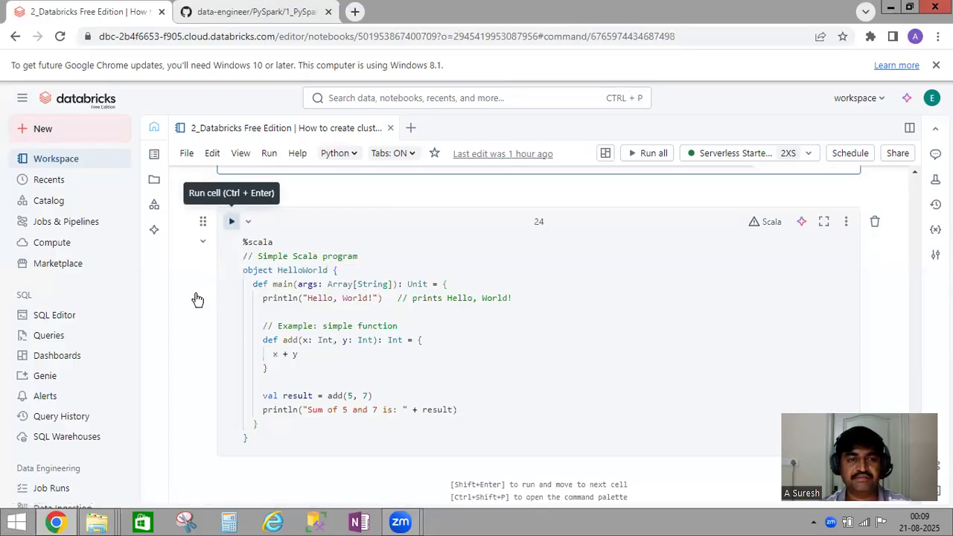
scroll(400, 494, "down", 1)
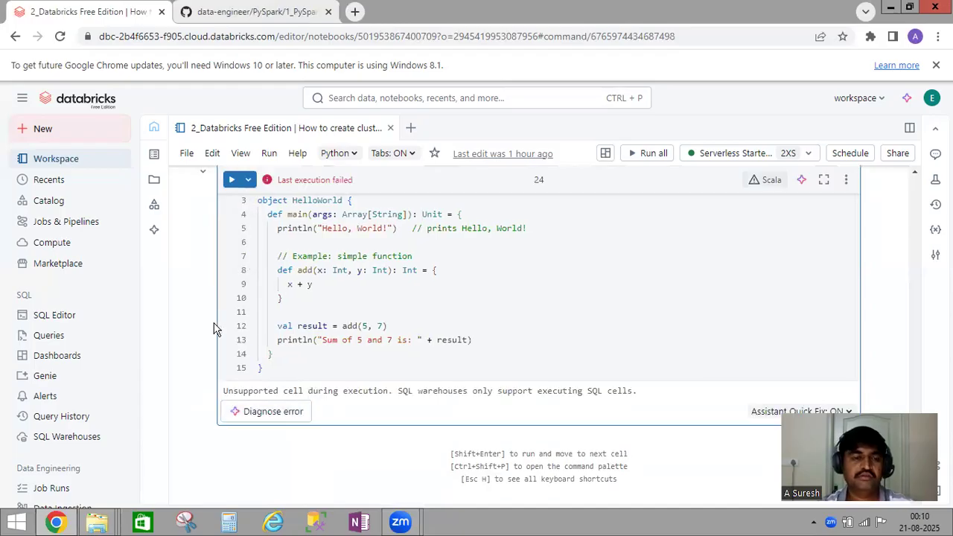
Step: Return to the Serverless Starter Warehouse heading and look over the Python cell's result again
scroll(213, 329, "up", 15)
scroll(213, 329, "up", 12)
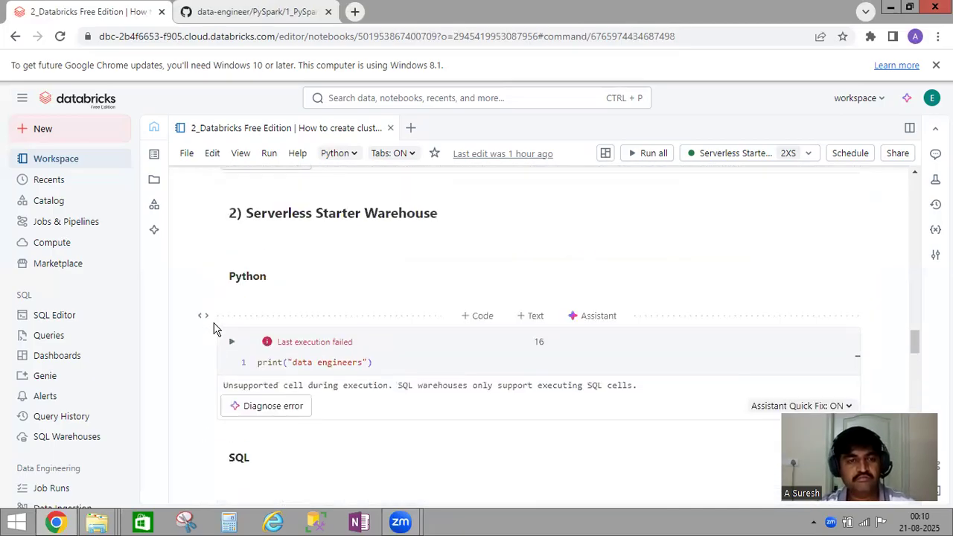
scroll(213, 329, "up", 3)
scroll(213, 328, "down", 2)
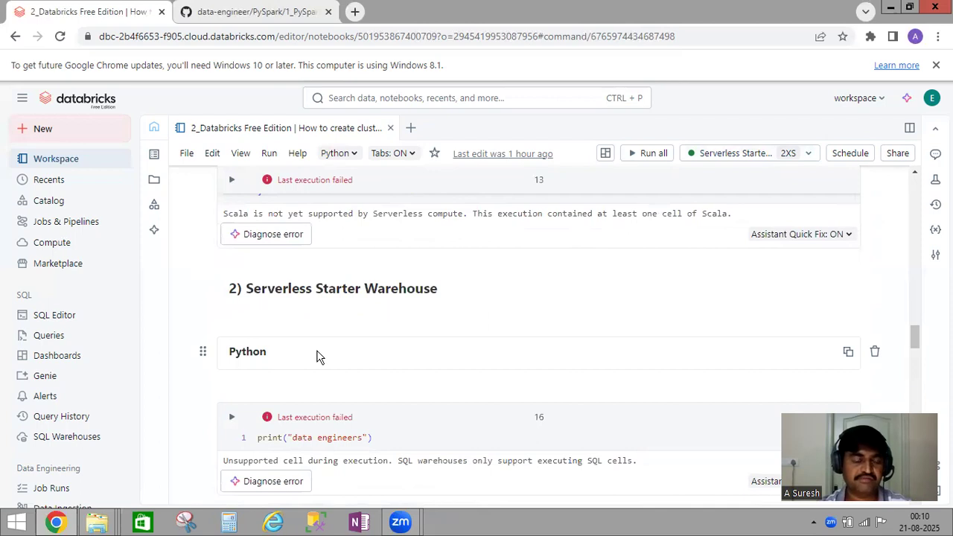
scroll(366, 330, "down", 1)
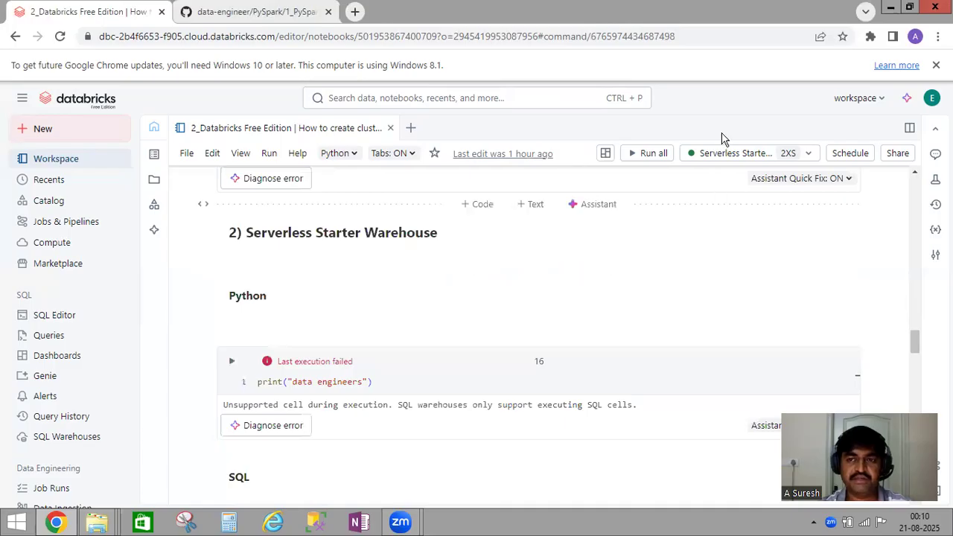
Step: Open the SQL Editor and expand the asn_acc catalog and its bronze schema to list the tables
left_click(58, 317)
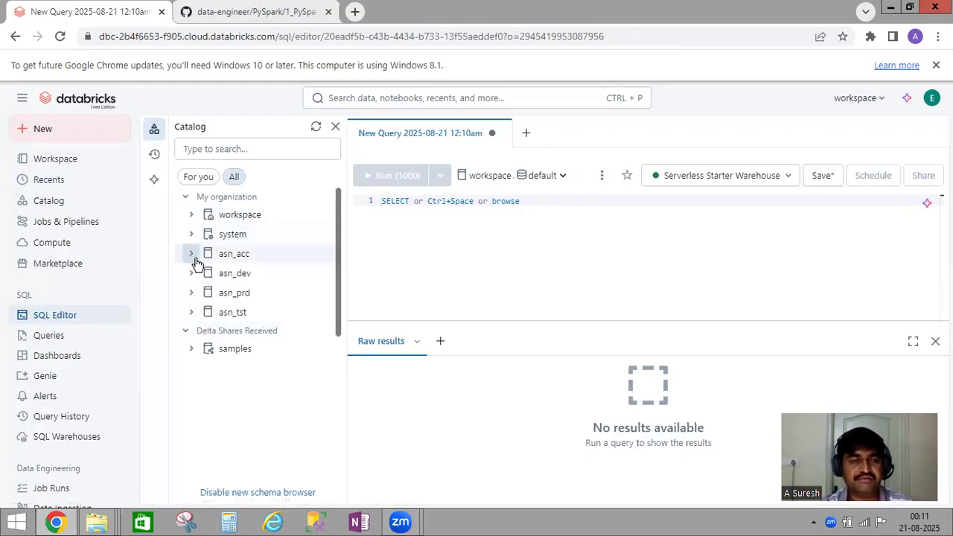
left_click(235, 259)
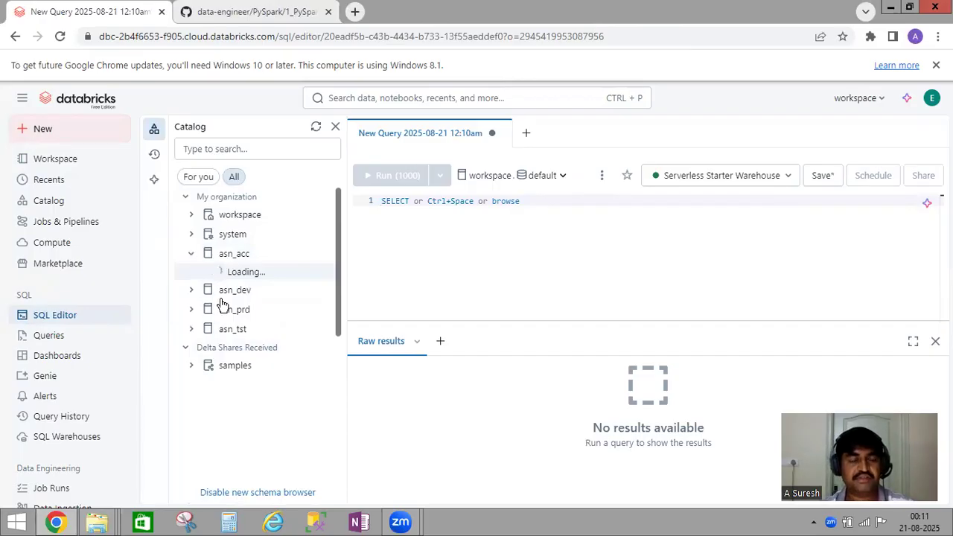
mouse_move(221, 303)
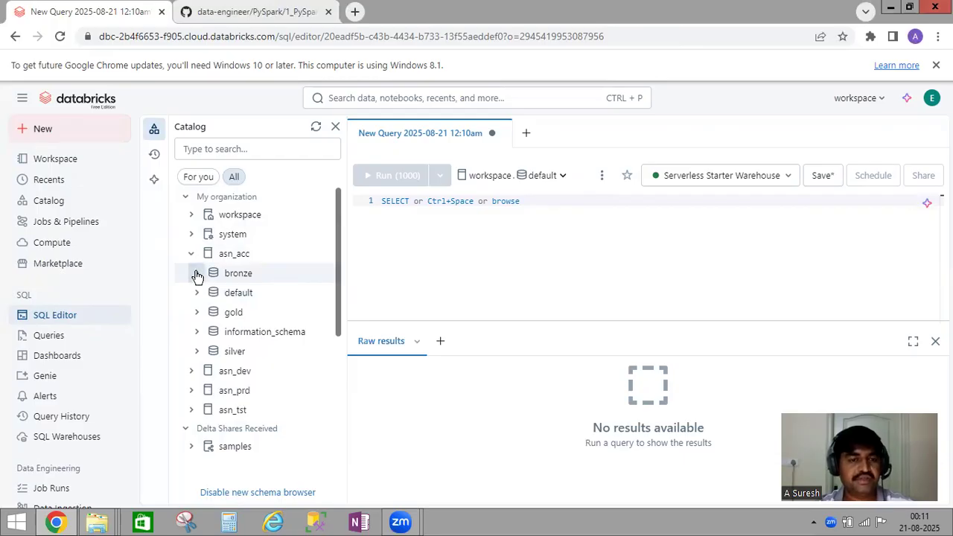
left_click(197, 274)
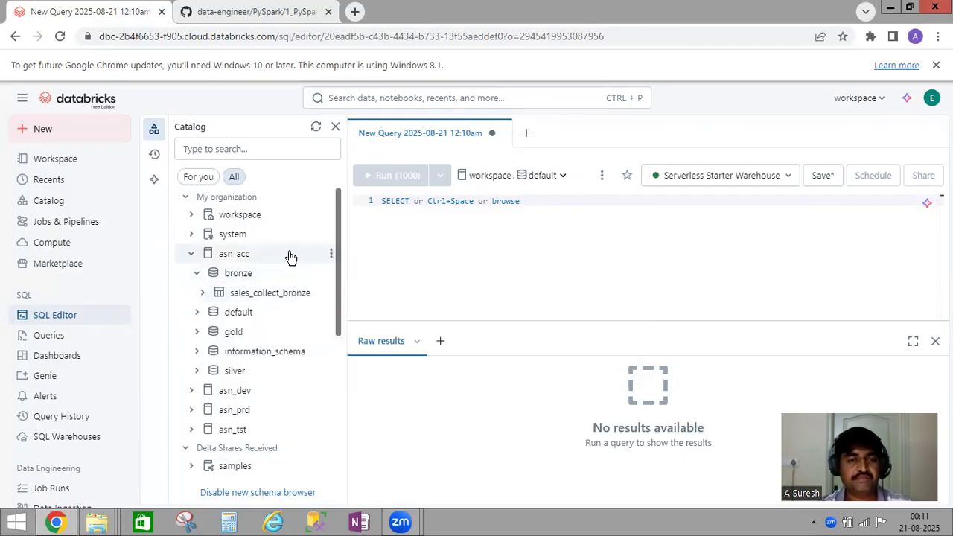
Step: Open the asn_acc catalog in Catalog Explorer and look over its overview, including the schema list and tags
left_click(331, 254)
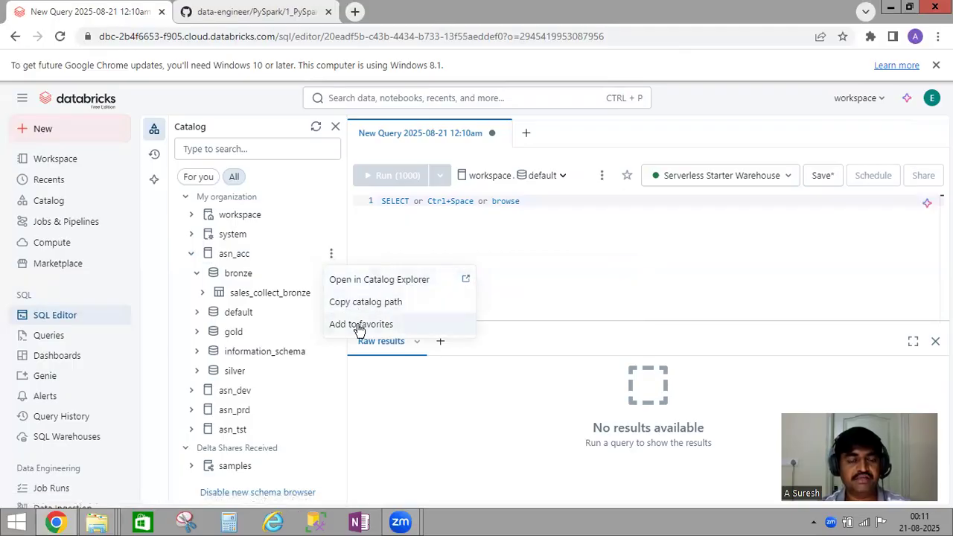
left_click(385, 283)
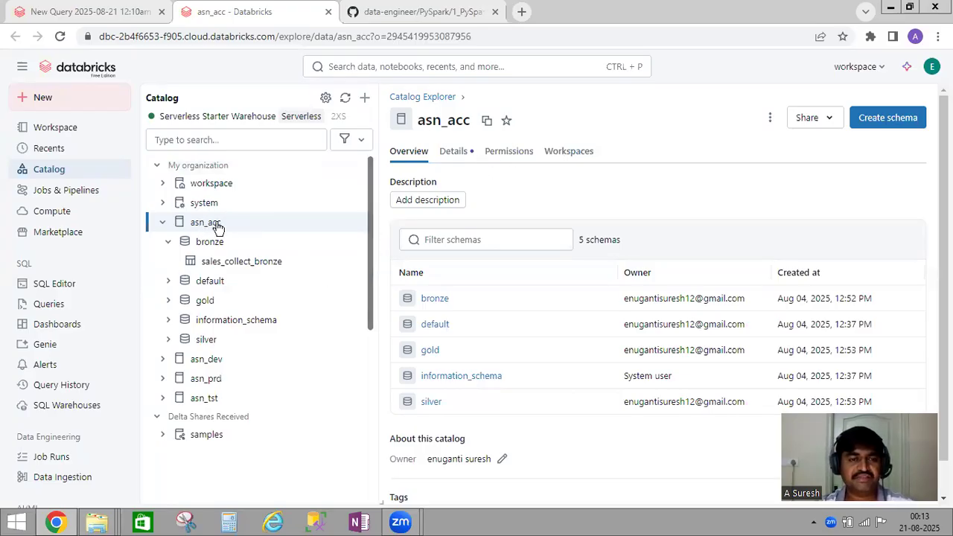
mouse_move(218, 227)
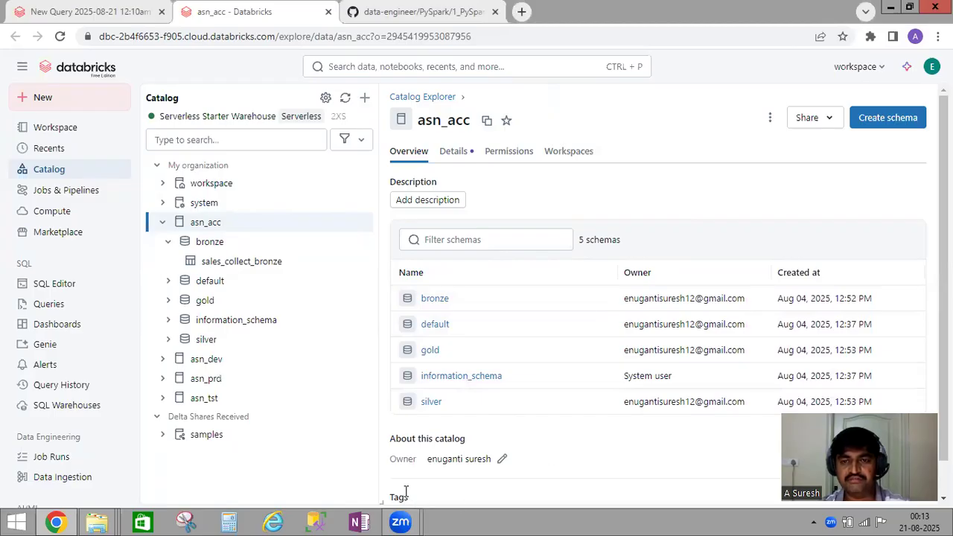
scroll(406, 493, "down", 1)
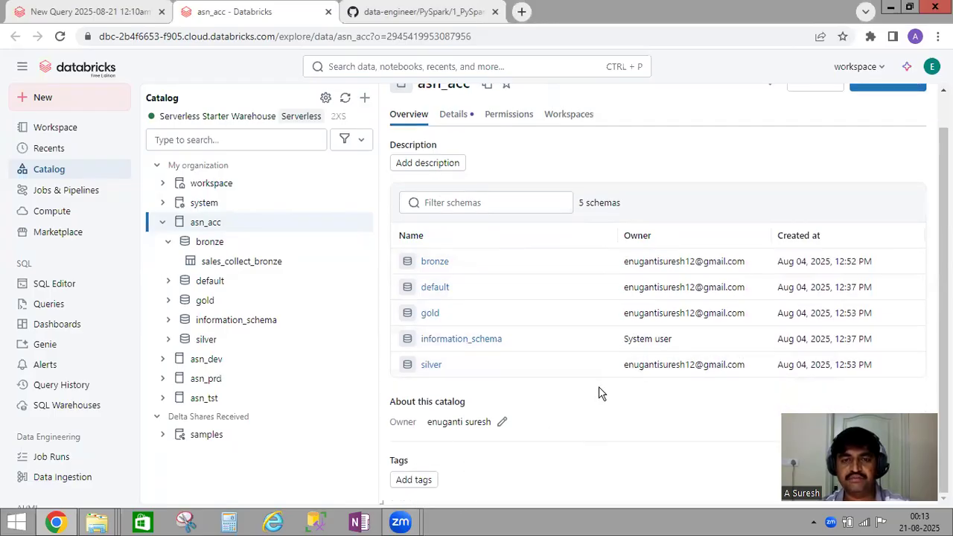
scroll(599, 388, "up", 1)
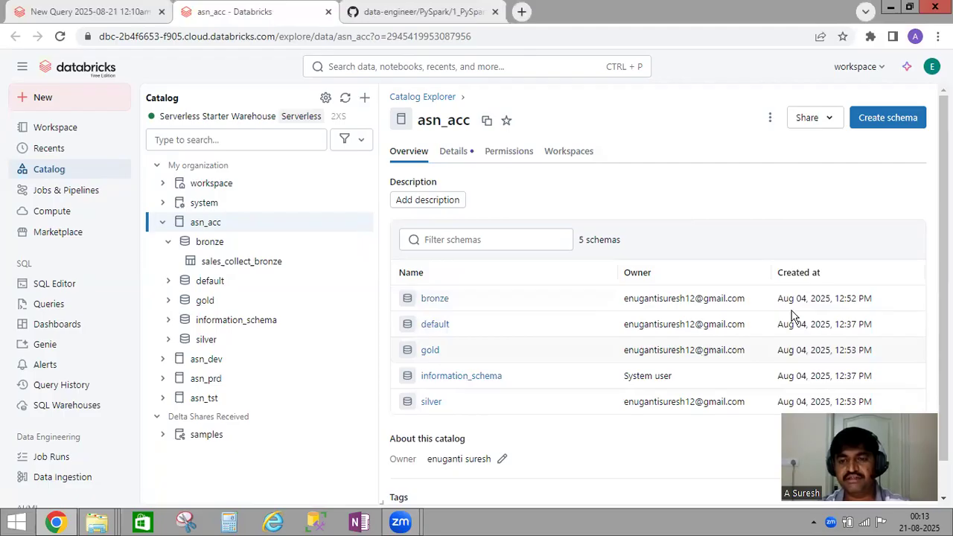
Step: Examine the asn_acc catalog's details, permissions and workspace access, along with its management and sharing options
left_click(455, 152)
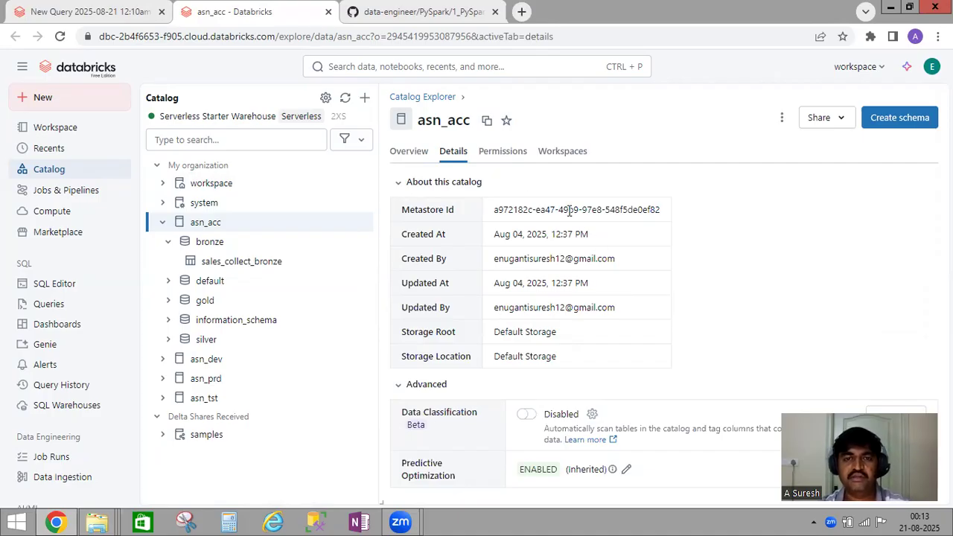
left_click(501, 152)
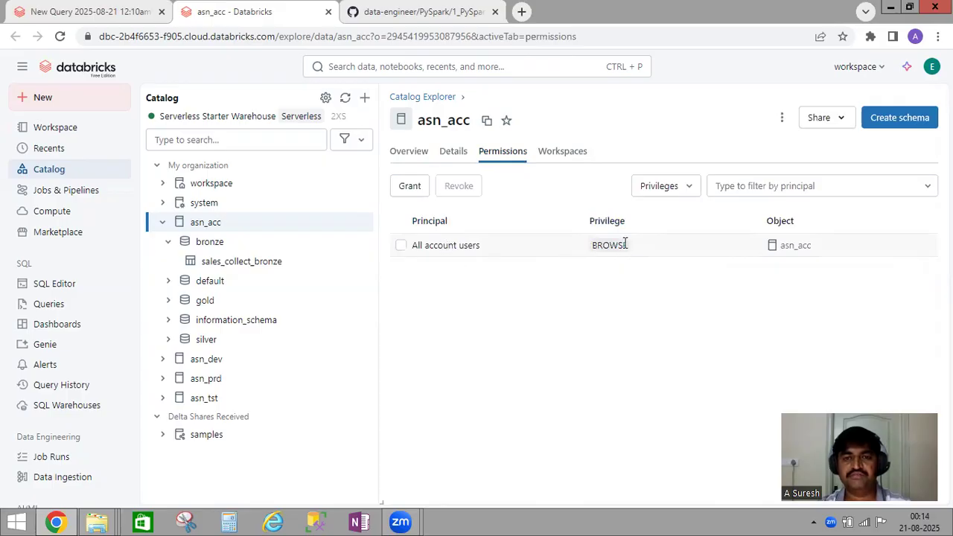
left_click(555, 152)
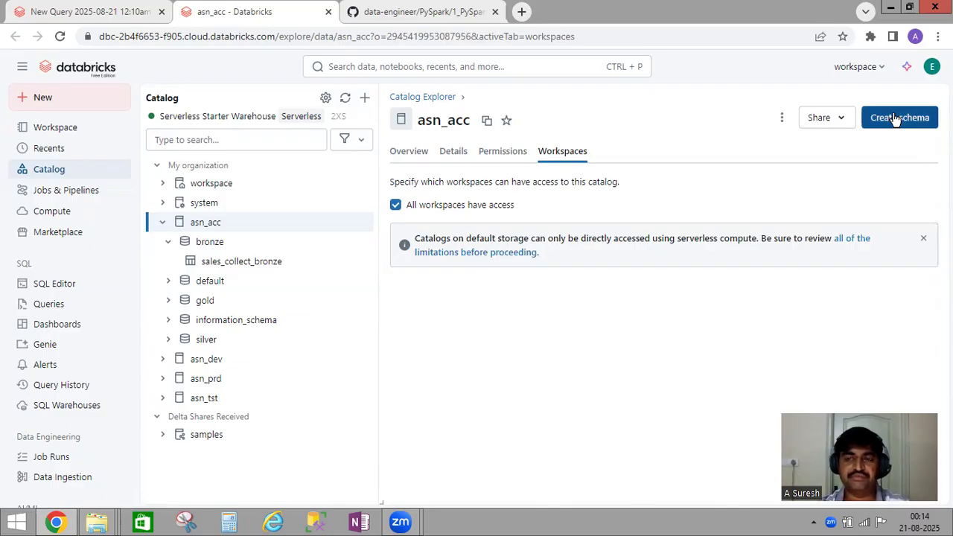
left_click(783, 119)
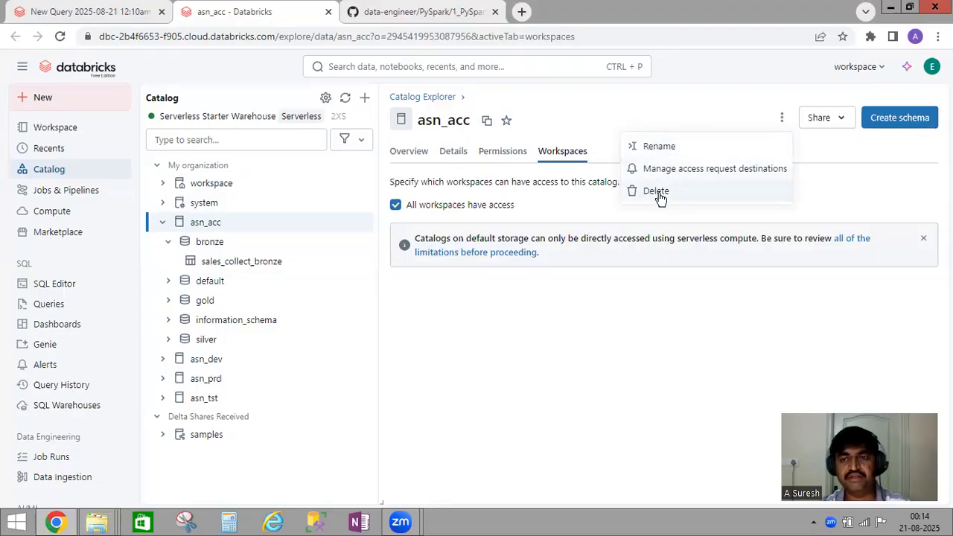
left_click(564, 111)
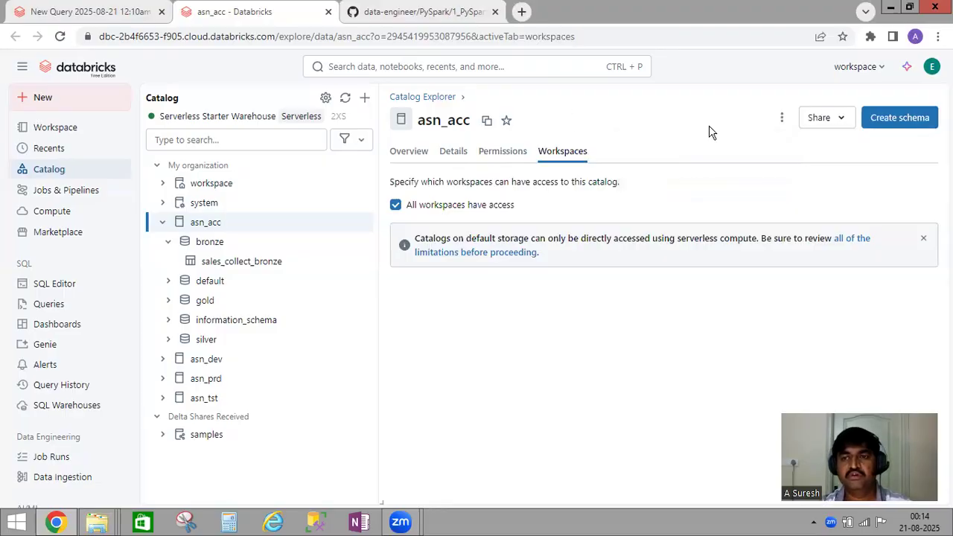
left_click(841, 120)
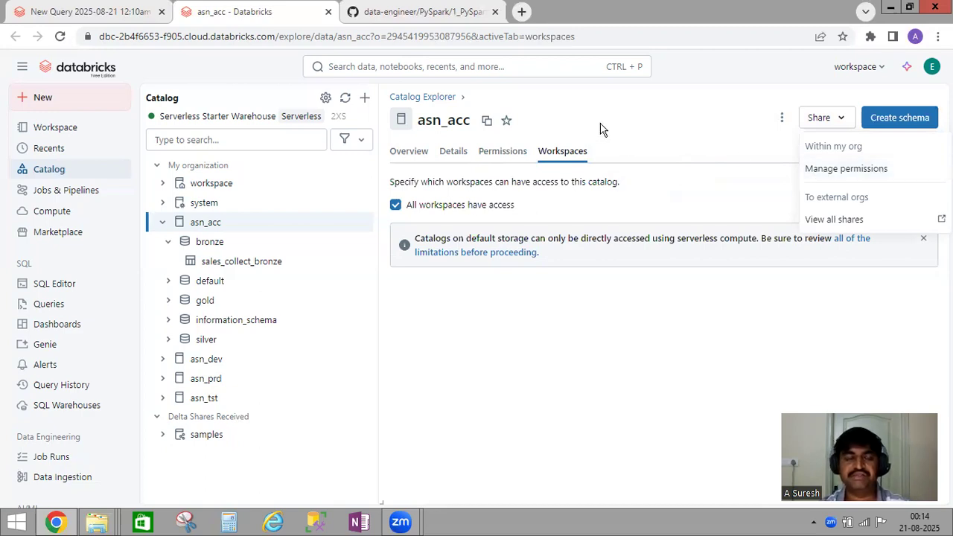
Step: Return to the new SQL query and check the actions available for the bronze schema and the asn_acc catalog's summary
left_click(81, 11)
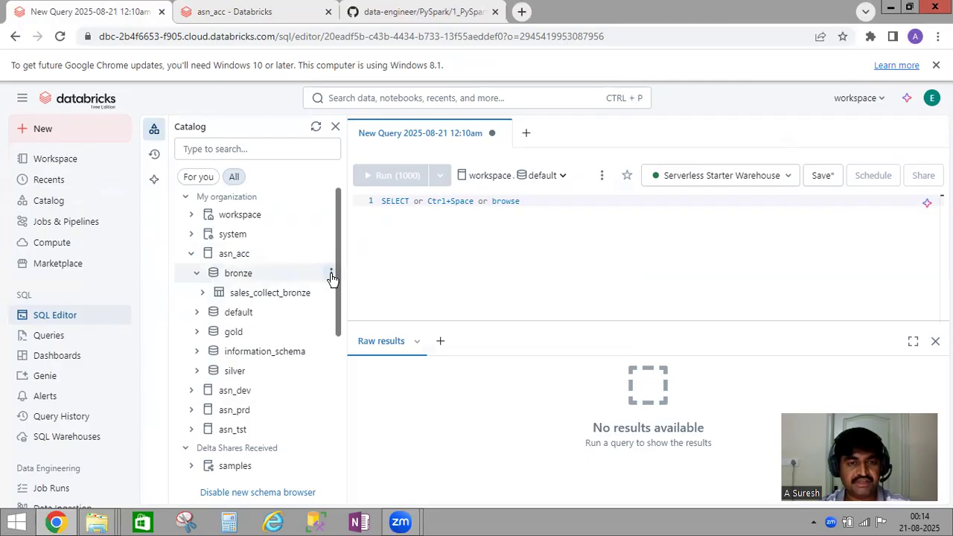
mouse_move(264, 258)
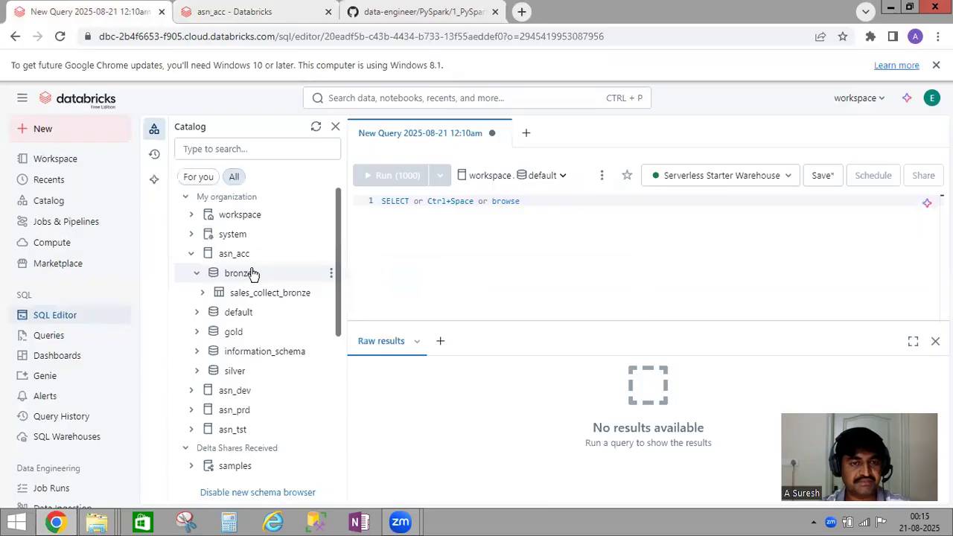
left_click(331, 274)
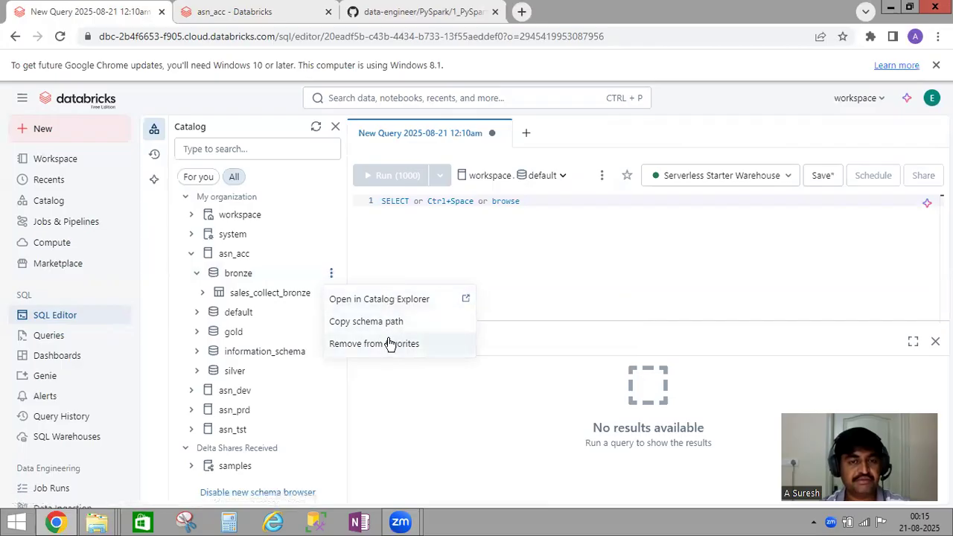
left_click(375, 254)
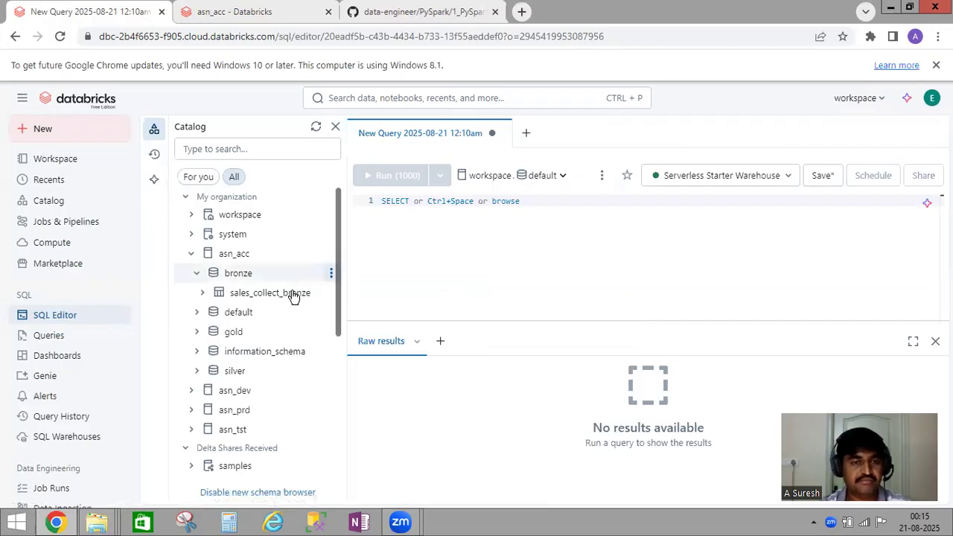
mouse_move(295, 295)
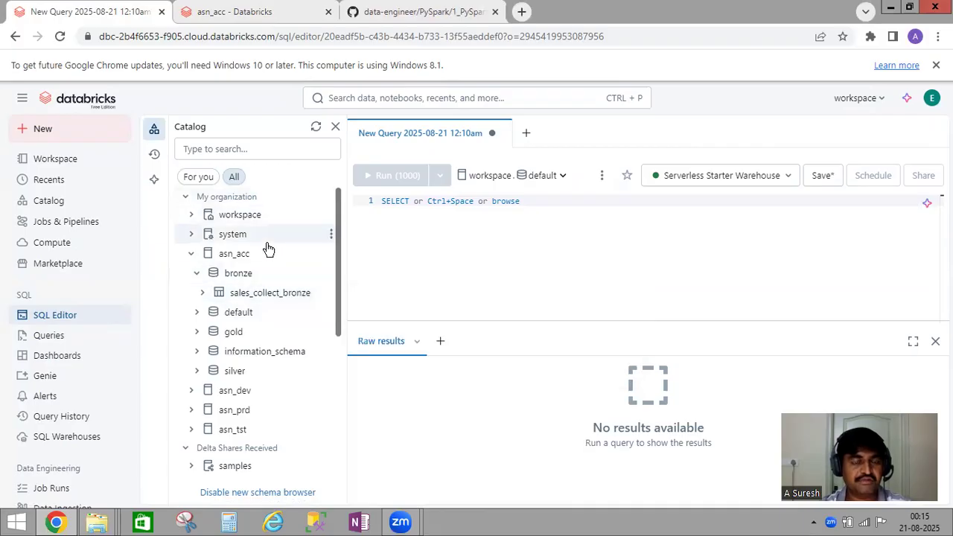
mouse_move(277, 259)
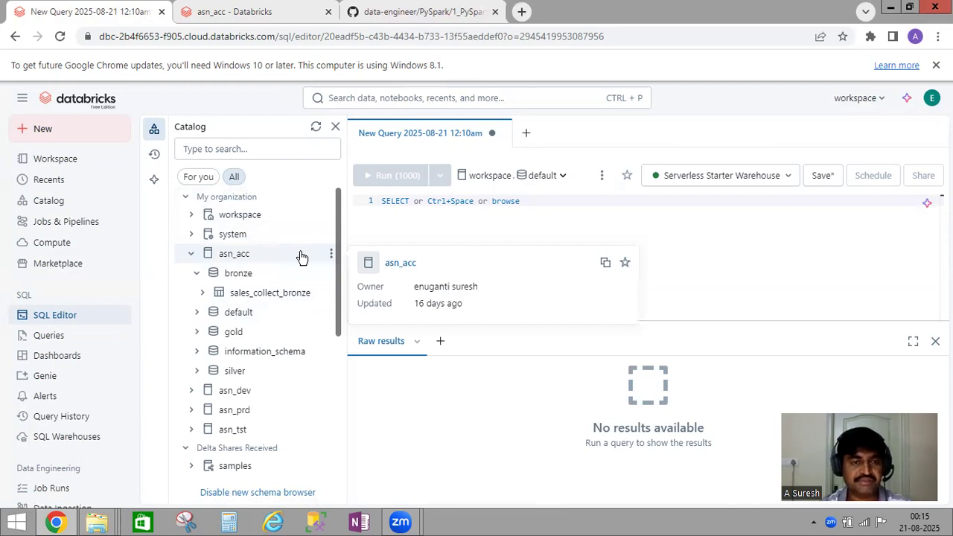
mouse_move(254, 276)
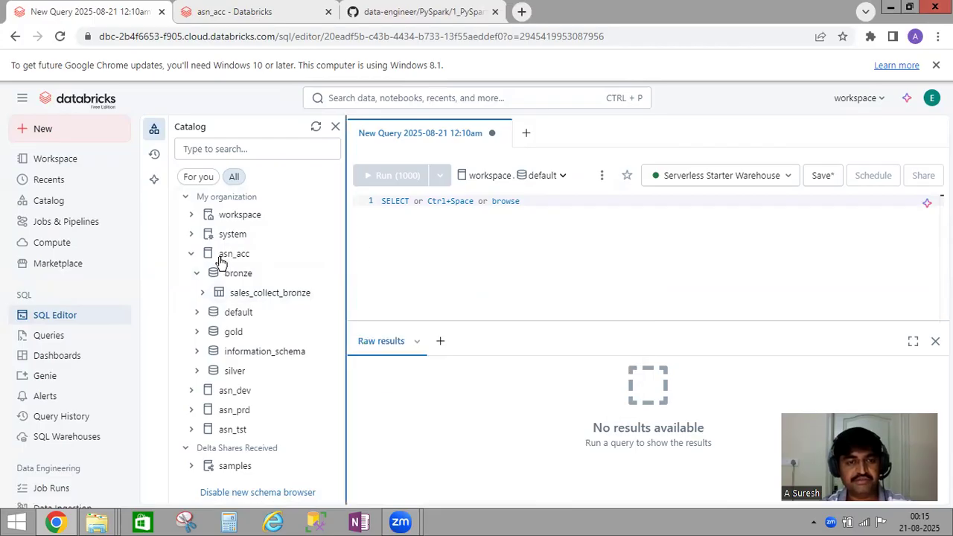
Step: Insert the full name of the sales_collect_bronze table into the query and highlight its catalog, schema and table parts
mouse_move(243, 257)
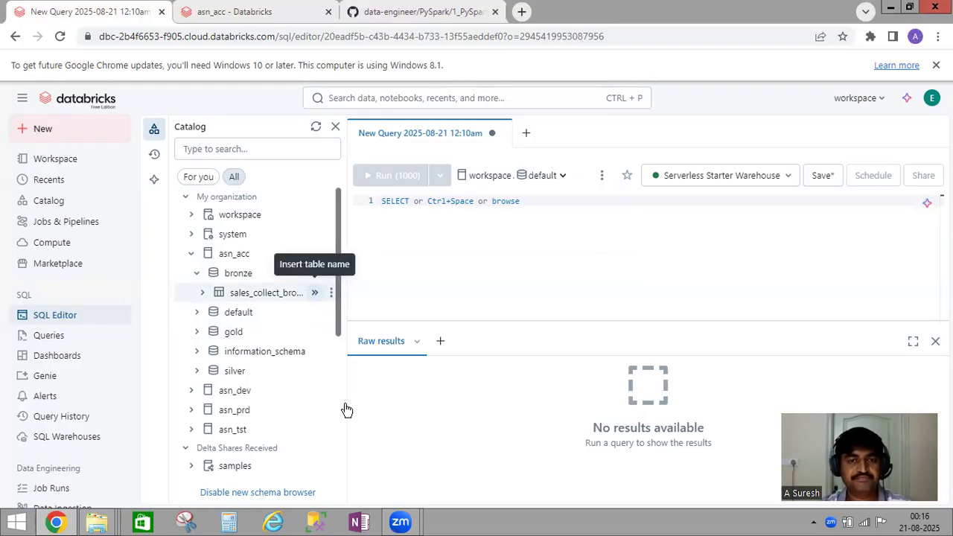
left_click(274, 286)
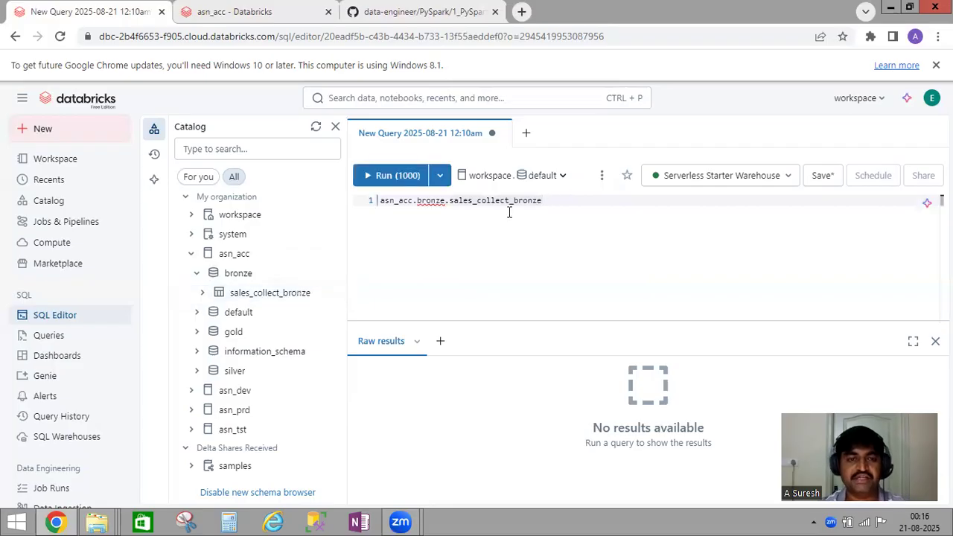
left_click_drag(413, 200, 379, 200)
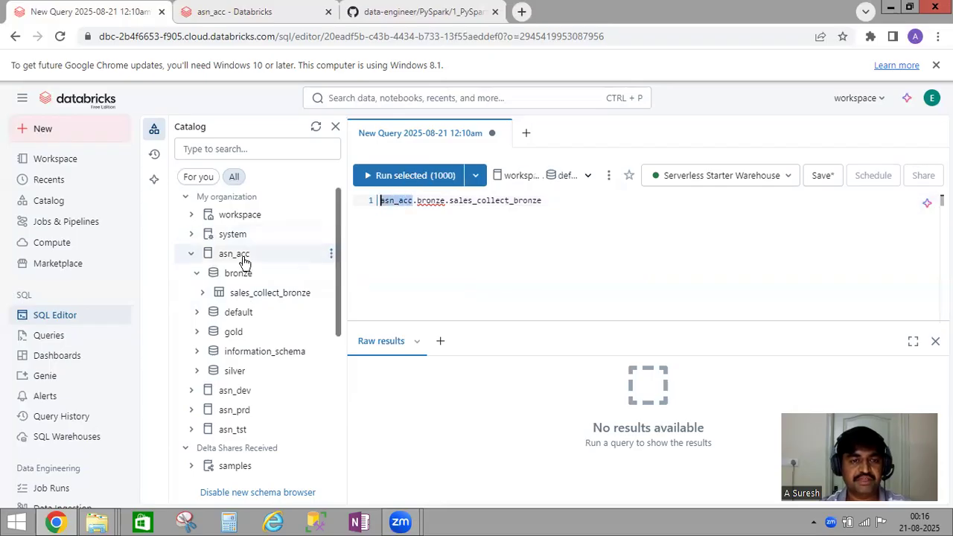
left_click(380, 201)
left_click_drag(419, 201, 445, 203)
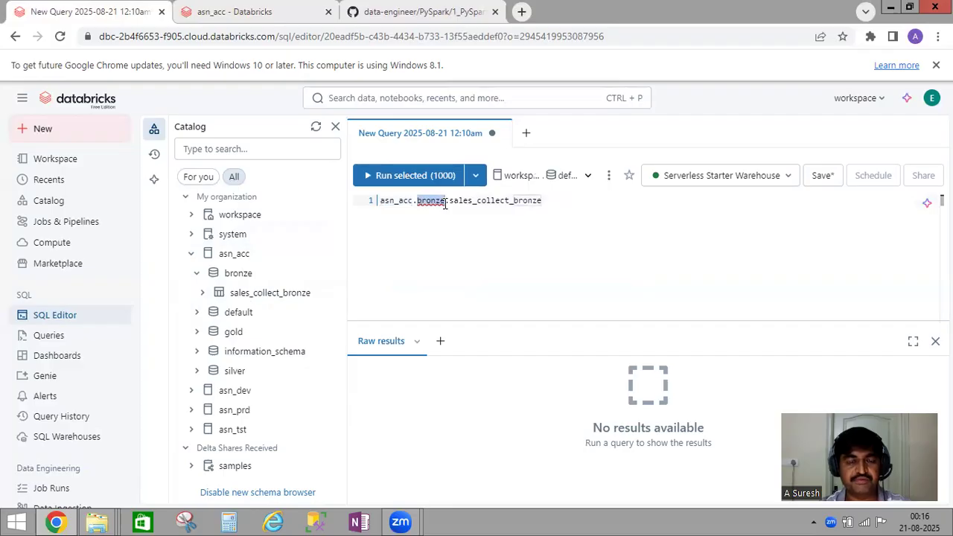
left_click(483, 202)
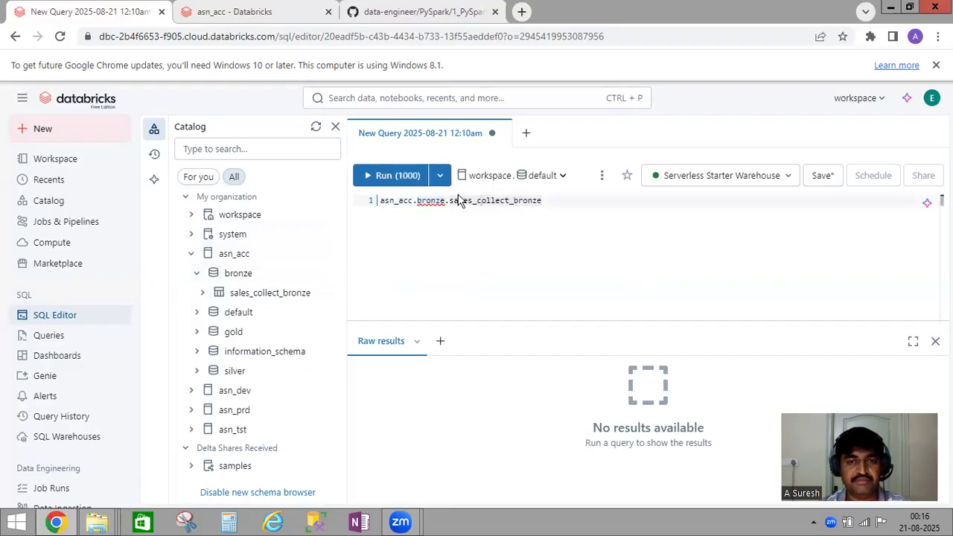
left_click_drag(449, 201, 551, 200)
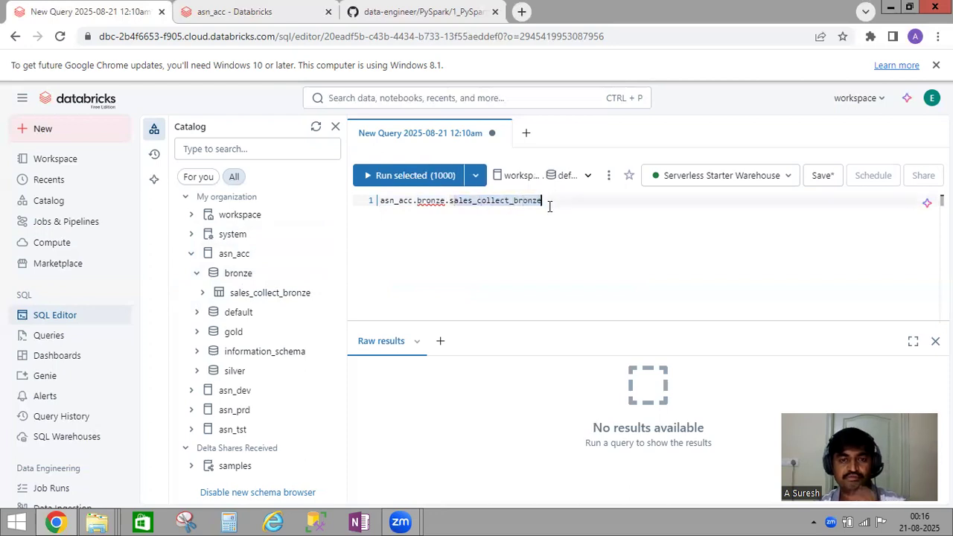
left_click(550, 206)
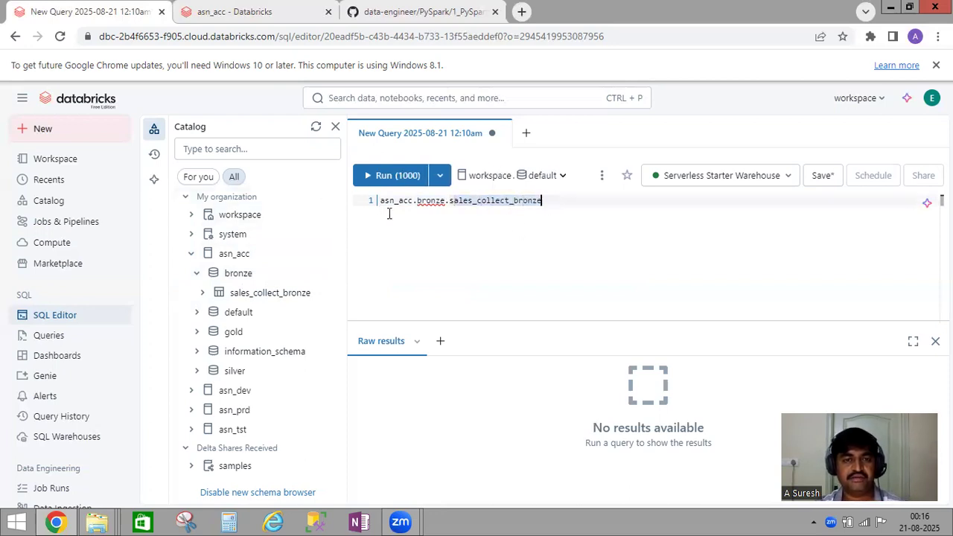
Step: Put "selct * from" before the table name, end the statement with a semicolon and start a new line
left_click(380, 203)
type("se")
type("le")
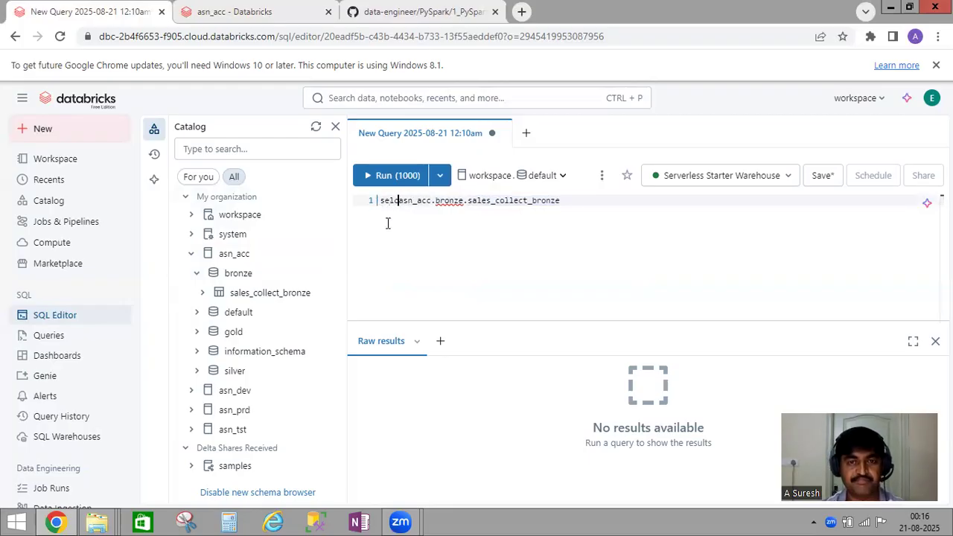
type("ct")
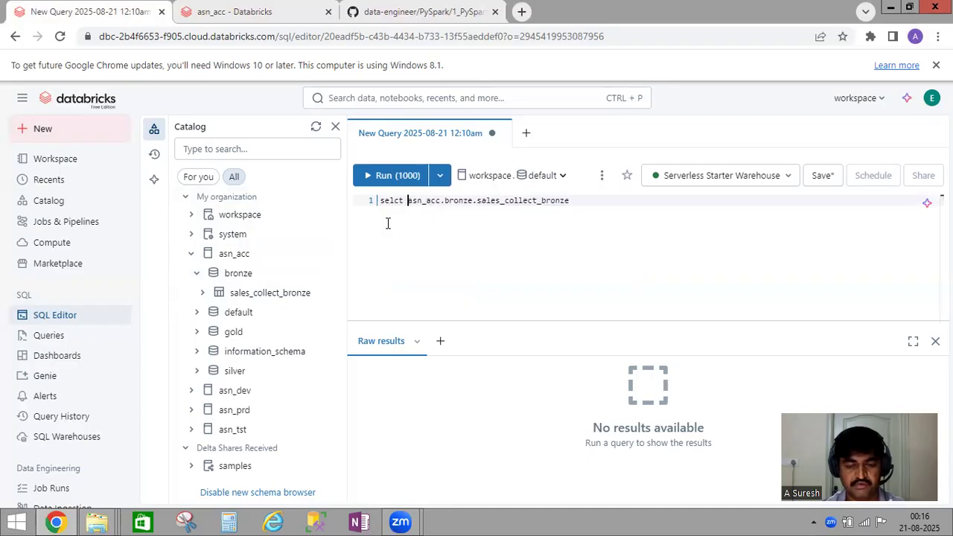
type(" * frpmm")
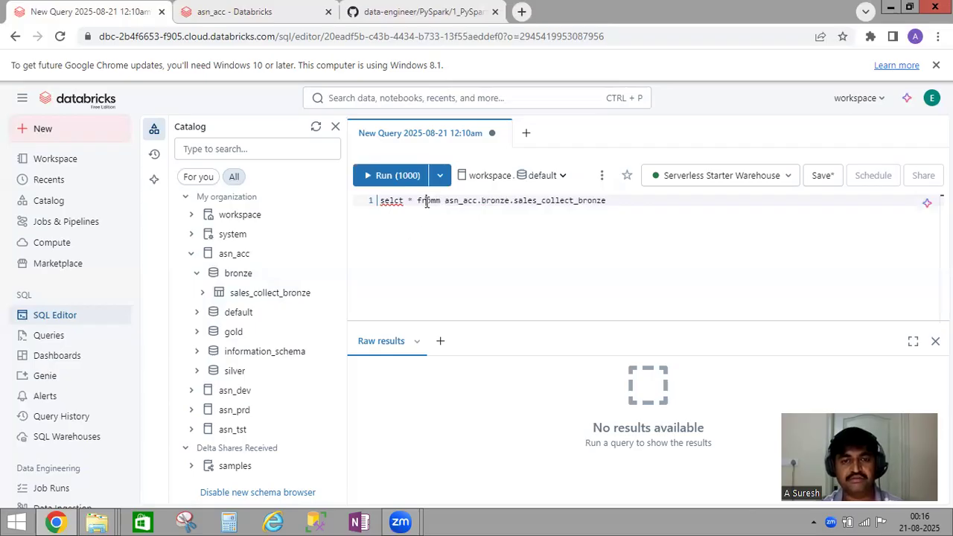
key("Delete")
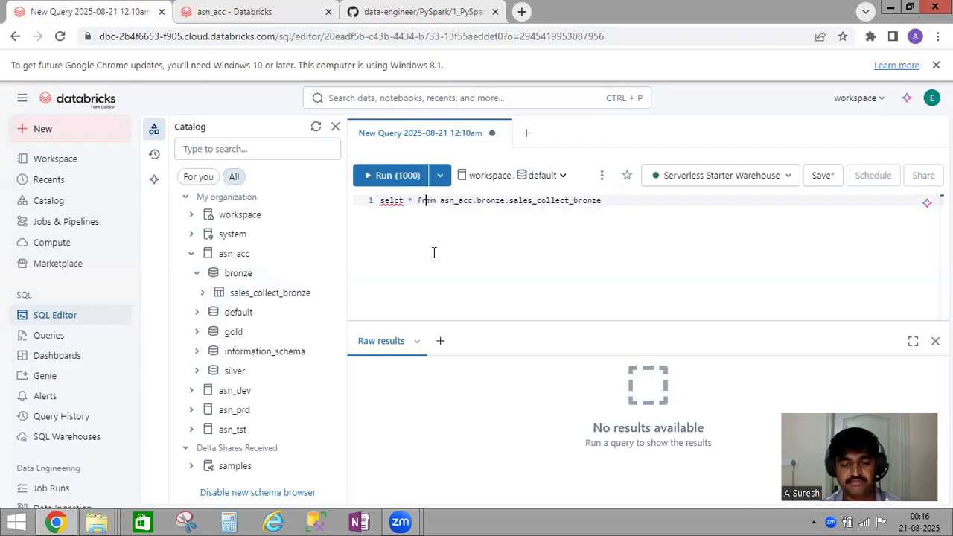
type("o")
key("Delete")
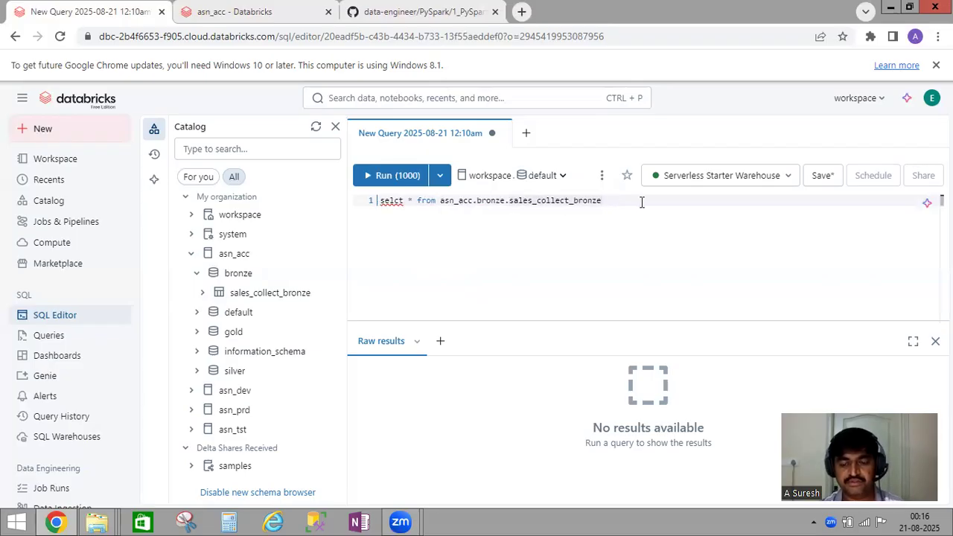
key("Return")
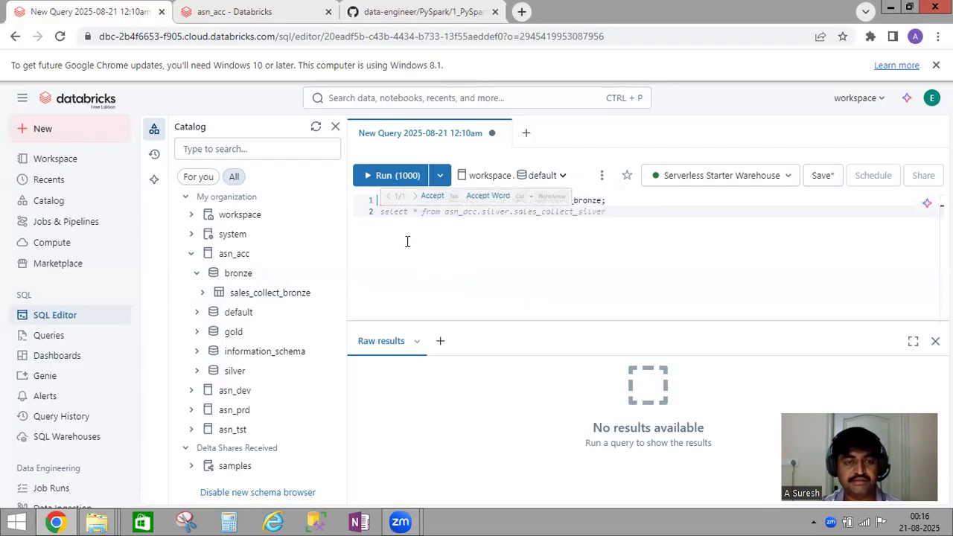
Step: Correct the misspelled keyword to "select" in the query on the sales_collect_bronze table
left_click(394, 200)
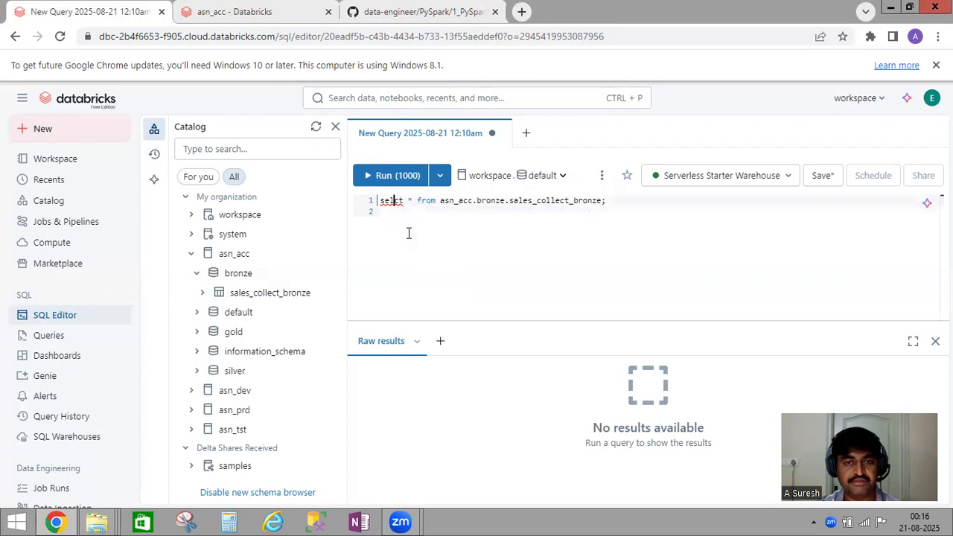
type("e")
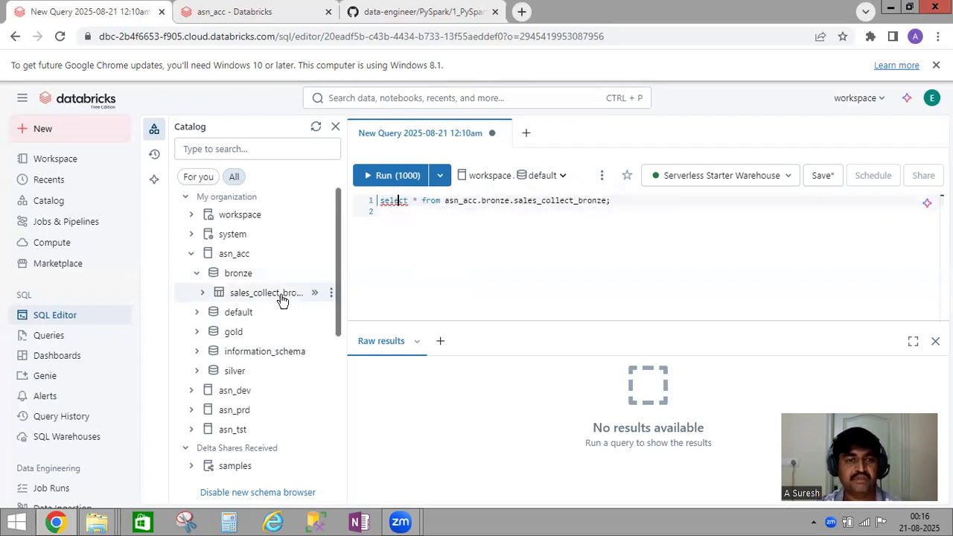
left_click(315, 292)
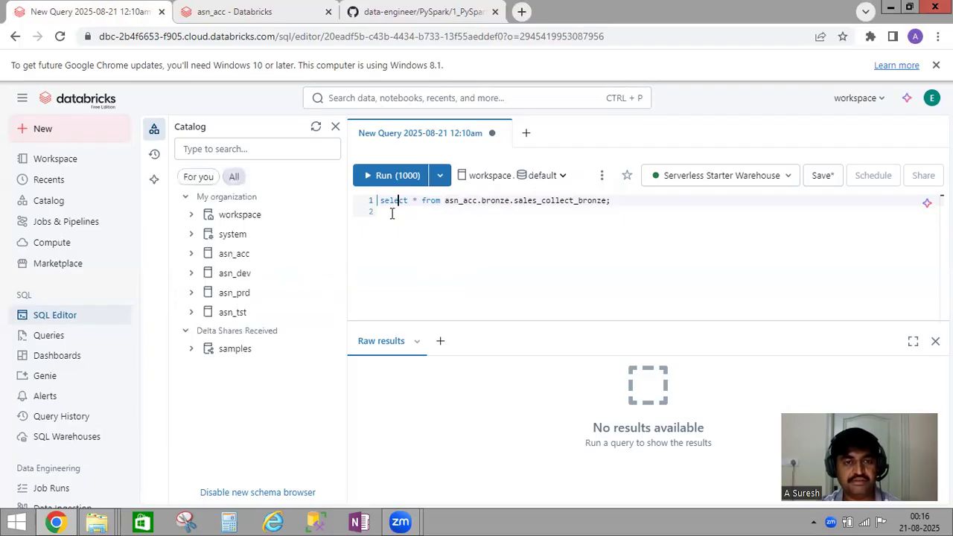
Step: Preview the sales_collect_bronze table from asn_acc's bronze schema in a new query tab and run its select statement limited to 100 rows
left_click(192, 255)
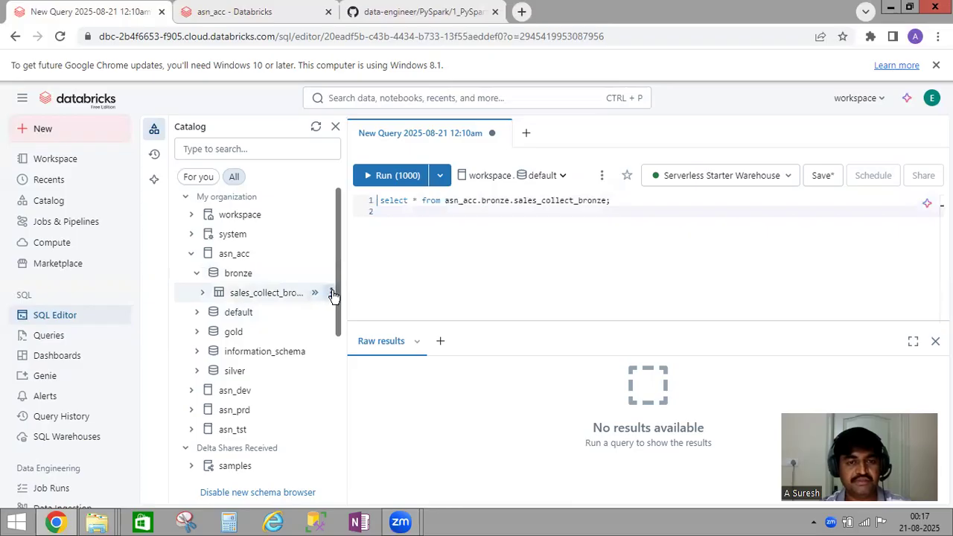
left_click(332, 294)
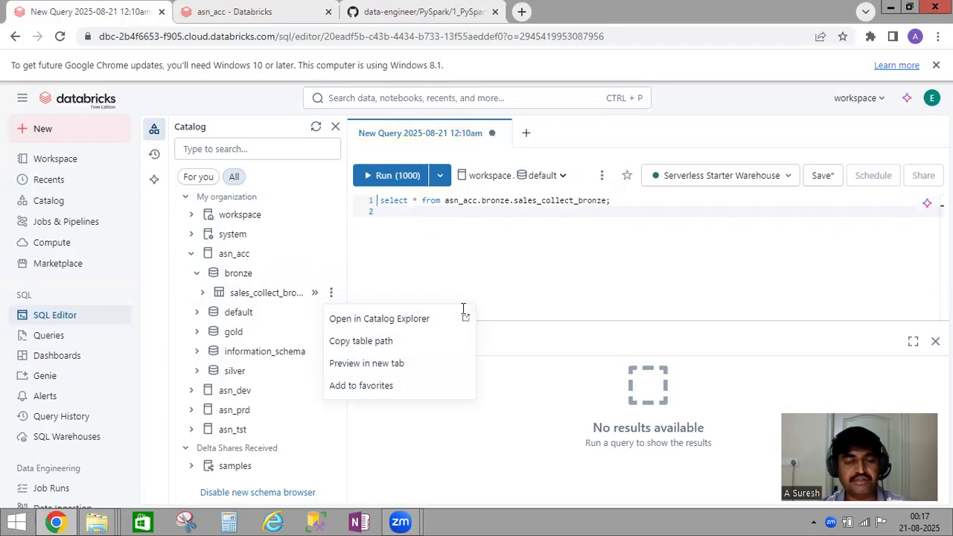
left_click(386, 370)
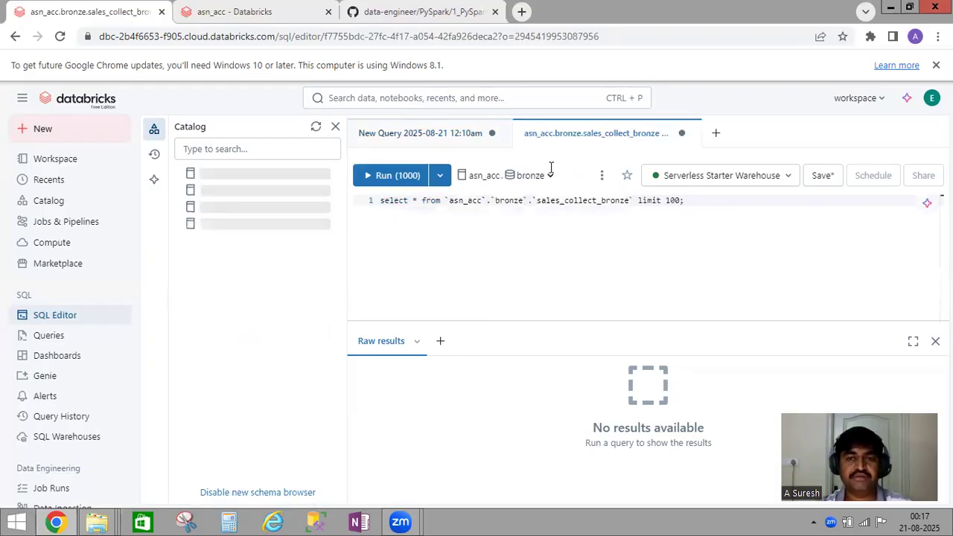
key("ctrl+Return")
left_click_drag(689, 200, 343, 197)
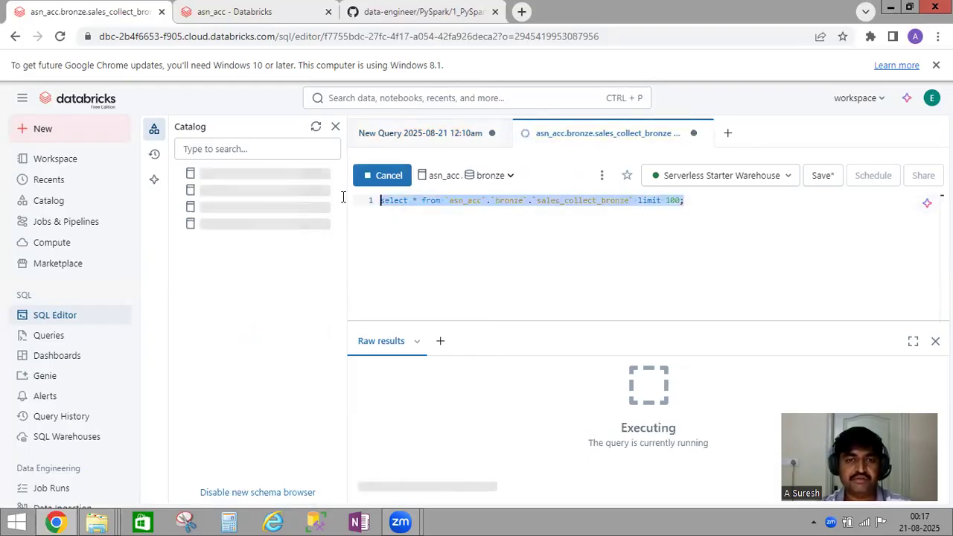
left_click(644, 225)
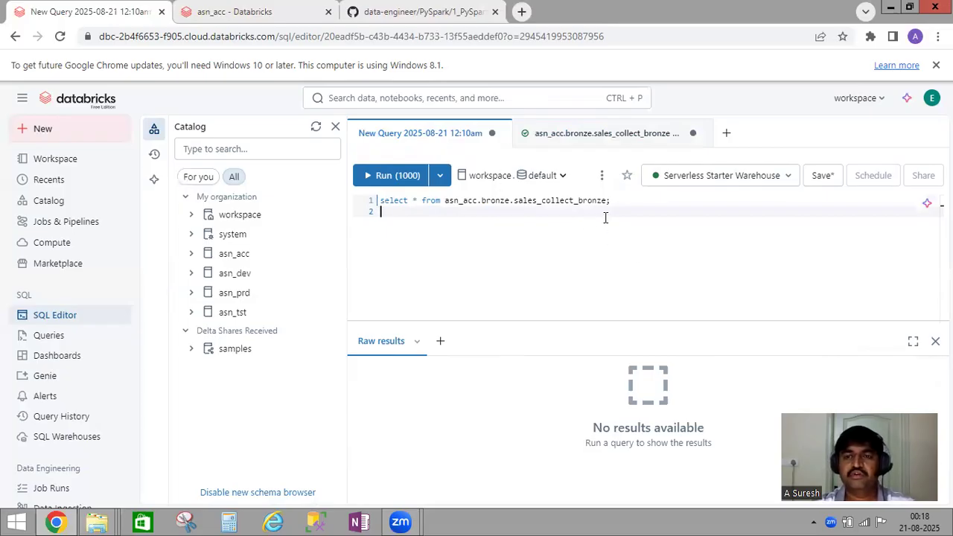
left_click(601, 132)
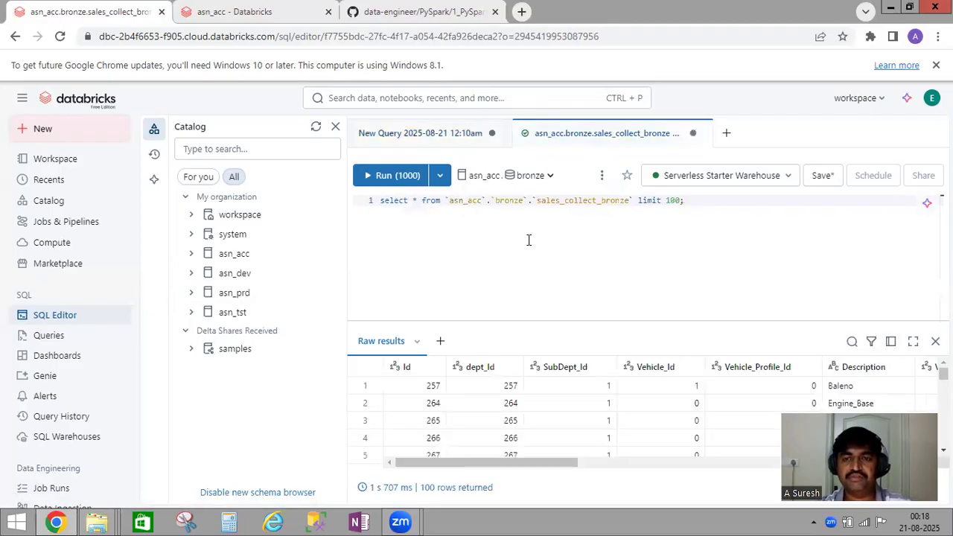
Step: Check the save destinations, additional query actions and run options available for the sales_collect_bronze preview query
left_click(822, 179)
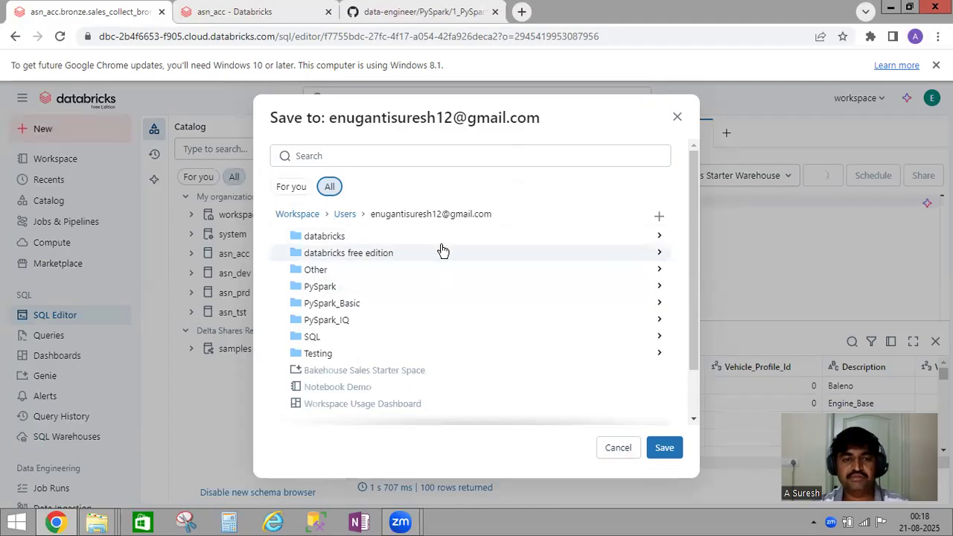
left_click(615, 449)
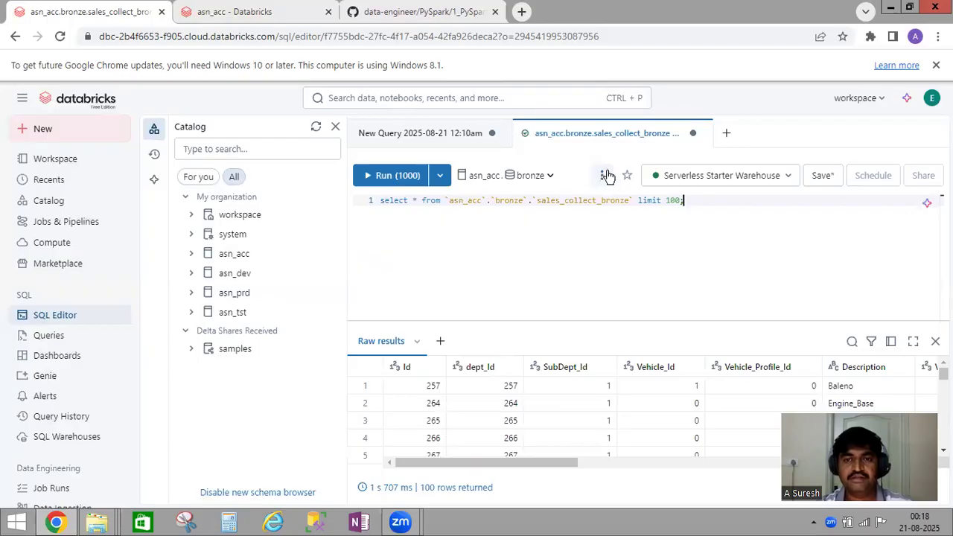
left_click(603, 176)
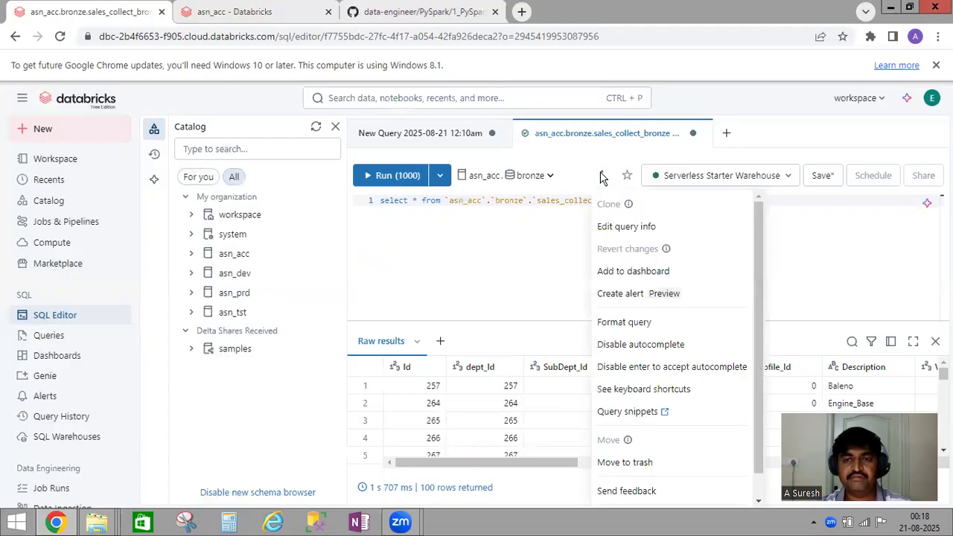
left_click(603, 176)
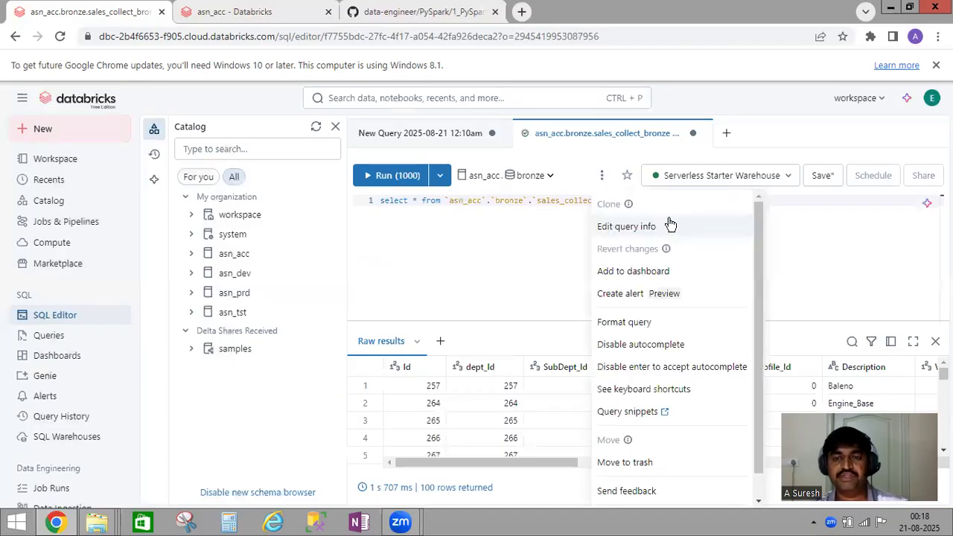
scroll(695, 266, "down", 1)
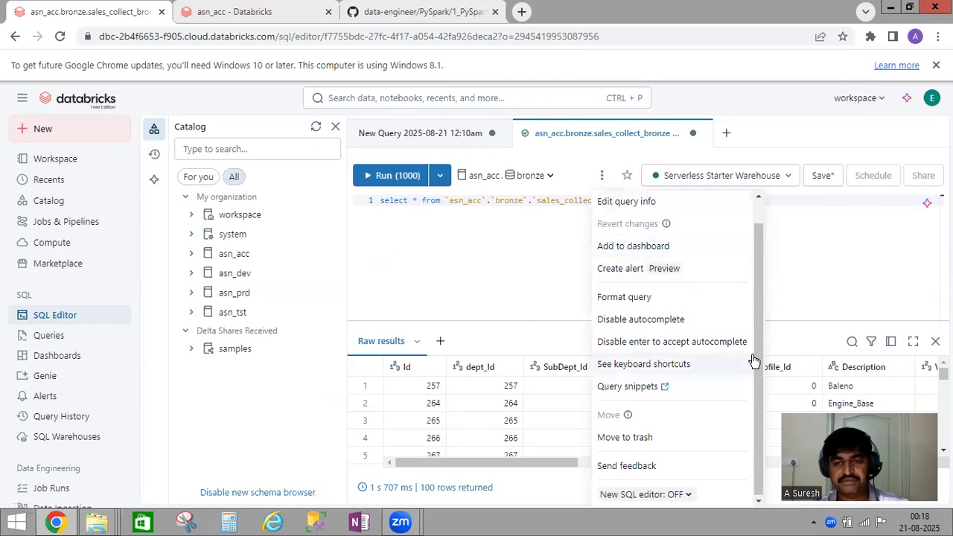
left_click(443, 175)
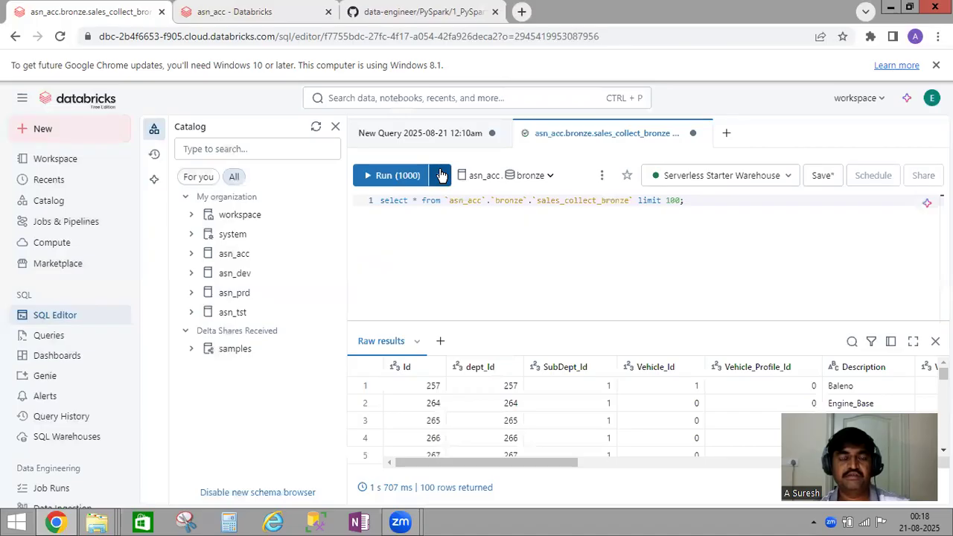
left_click(442, 175)
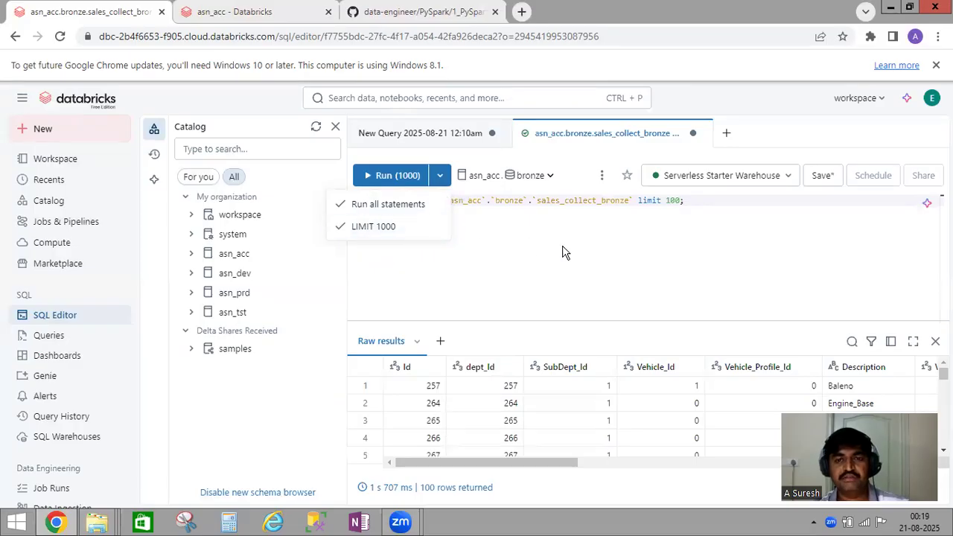
left_click(510, 265)
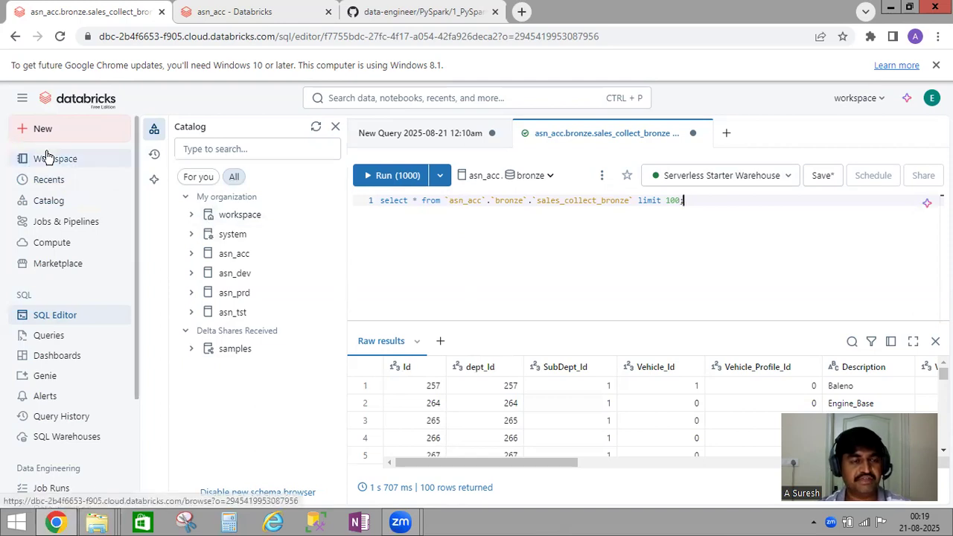
Step: Check which warehouses are available for running the preview query
left_click(417, 238)
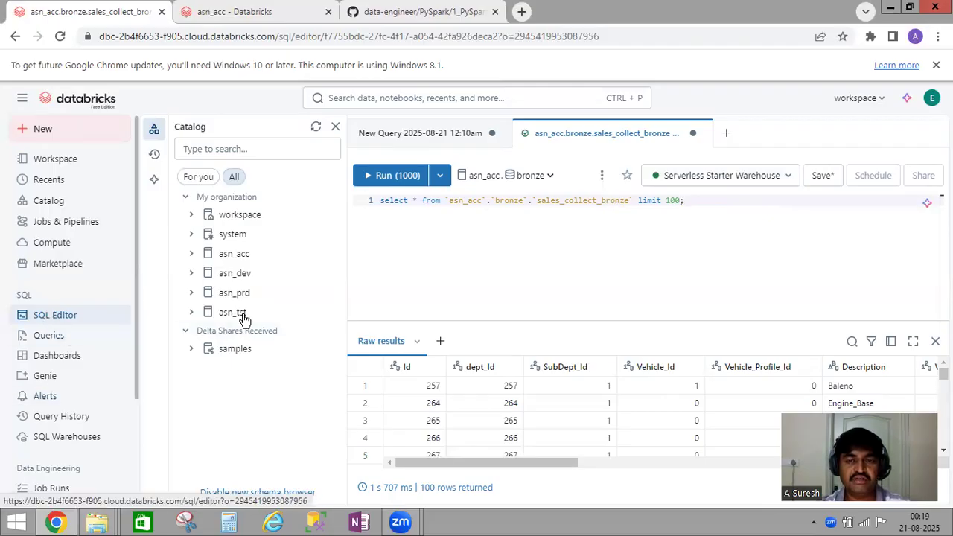
left_click(683, 269)
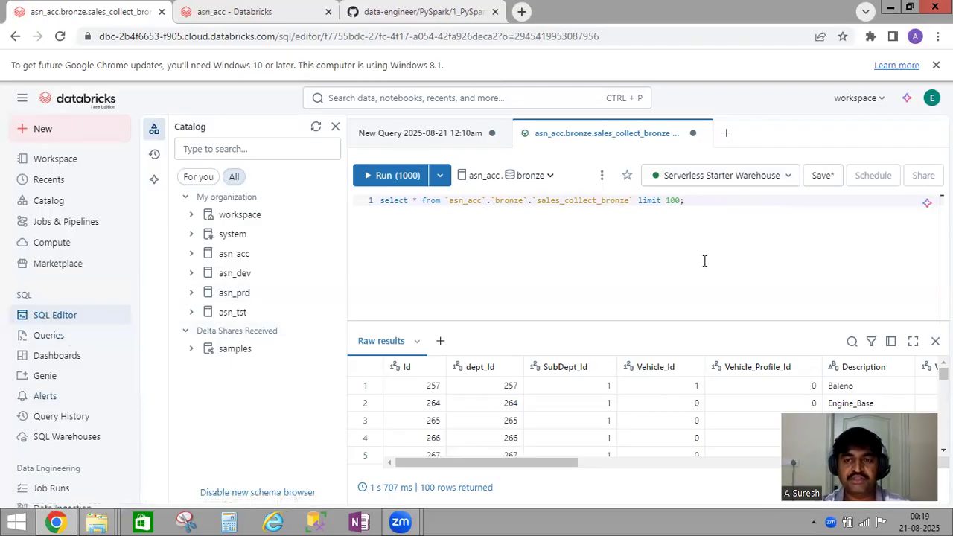
left_click(736, 179)
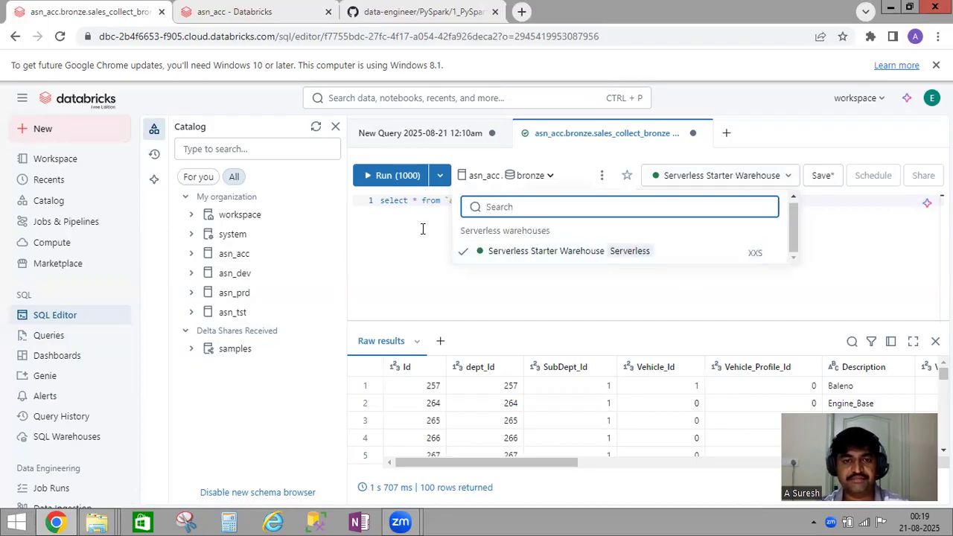
left_click(371, 232)
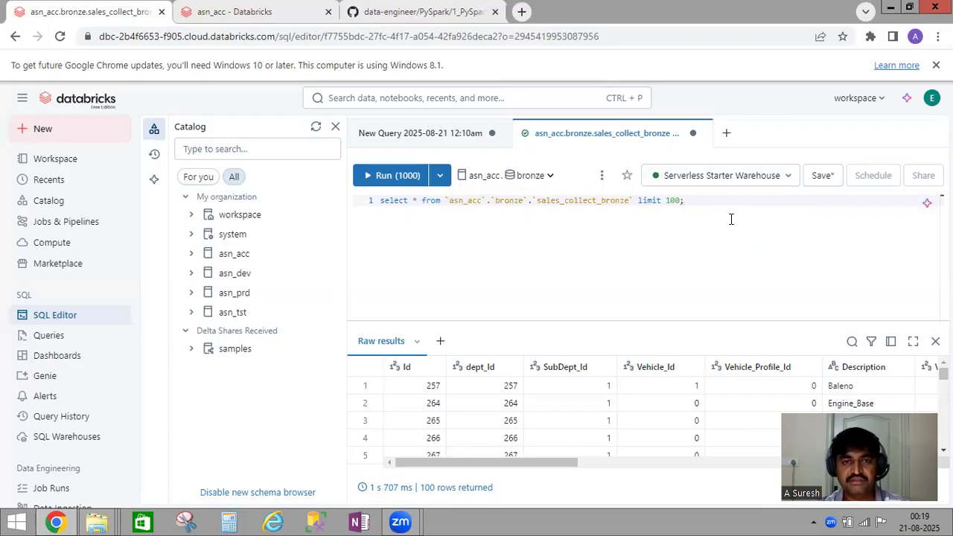
Step: Open the notebook starting with "2_Databricks Free Edition" from the databricks free edition folder in the workspace
left_click(64, 157)
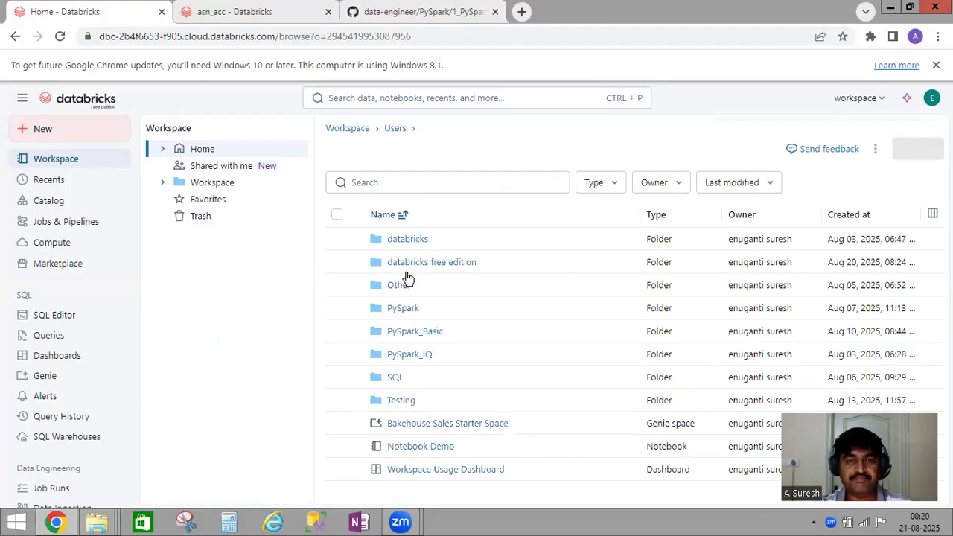
left_click(408, 262)
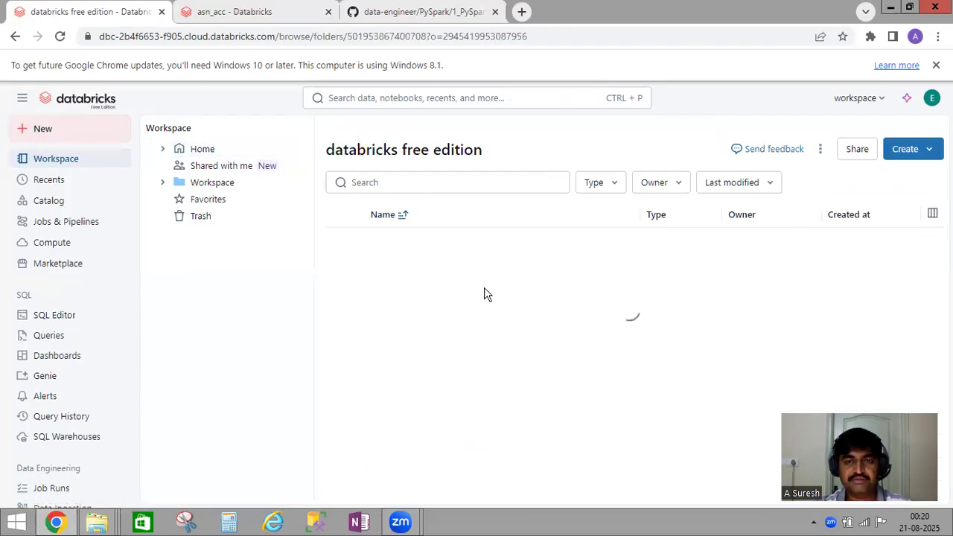
left_click(512, 264)
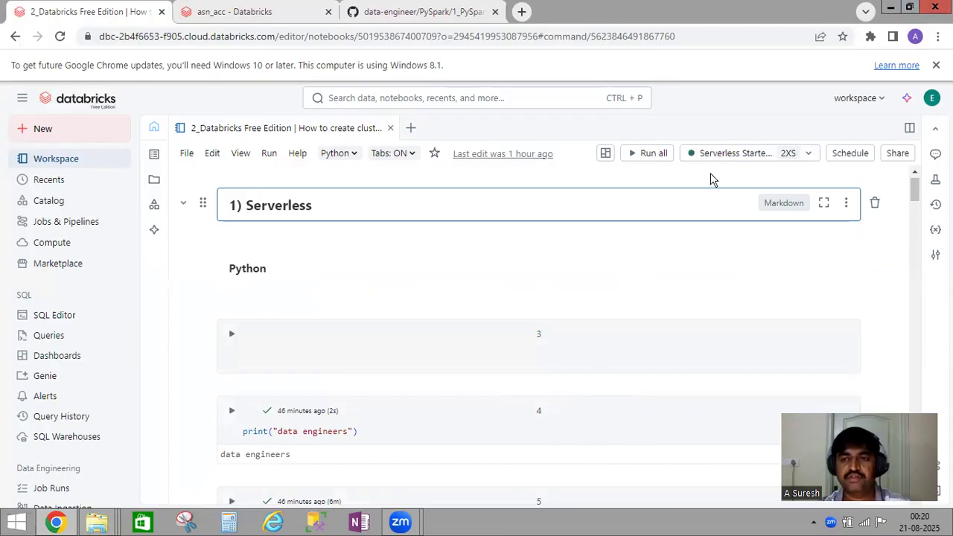
Step: Switch the notebook's compute from the Serverless Starter Warehouse to Serverless and connect it
left_click(716, 154)
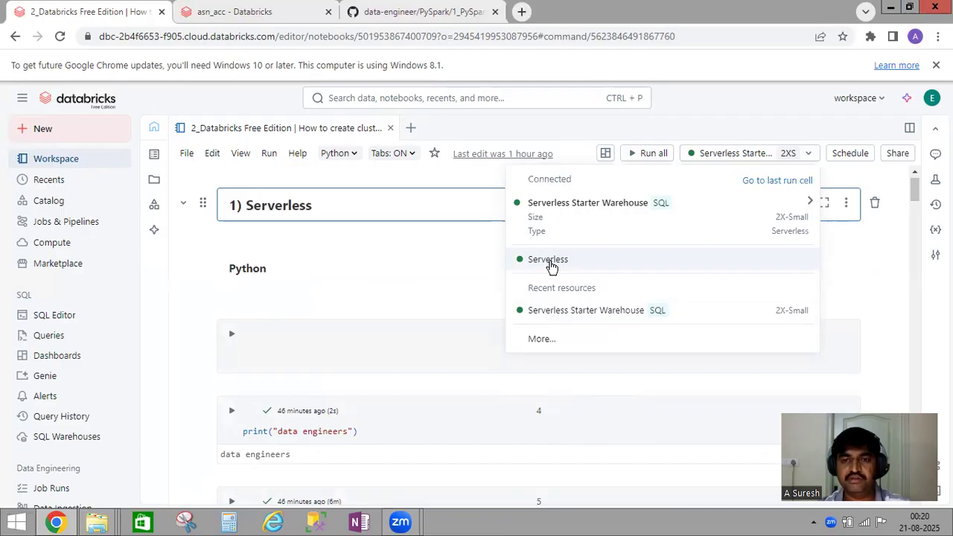
left_click(551, 266)
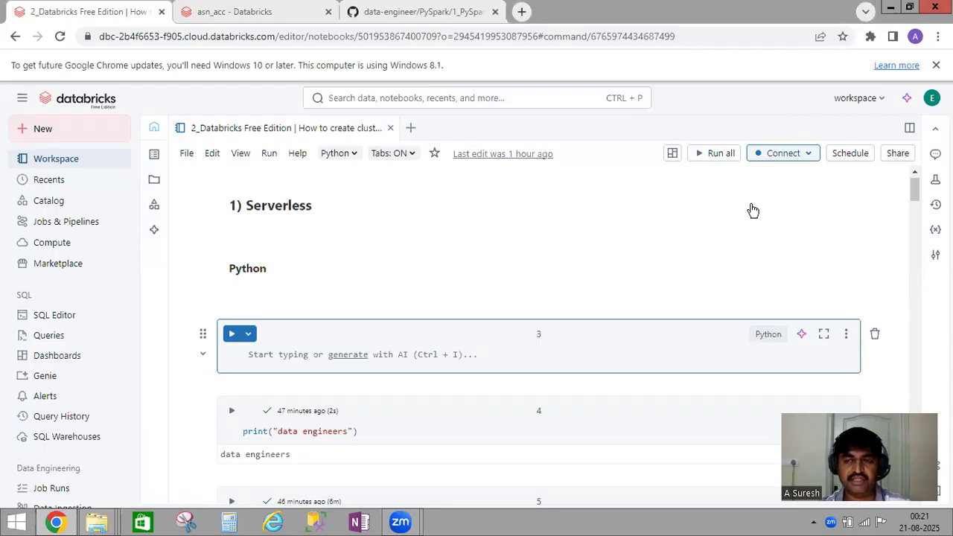
left_click(774, 153)
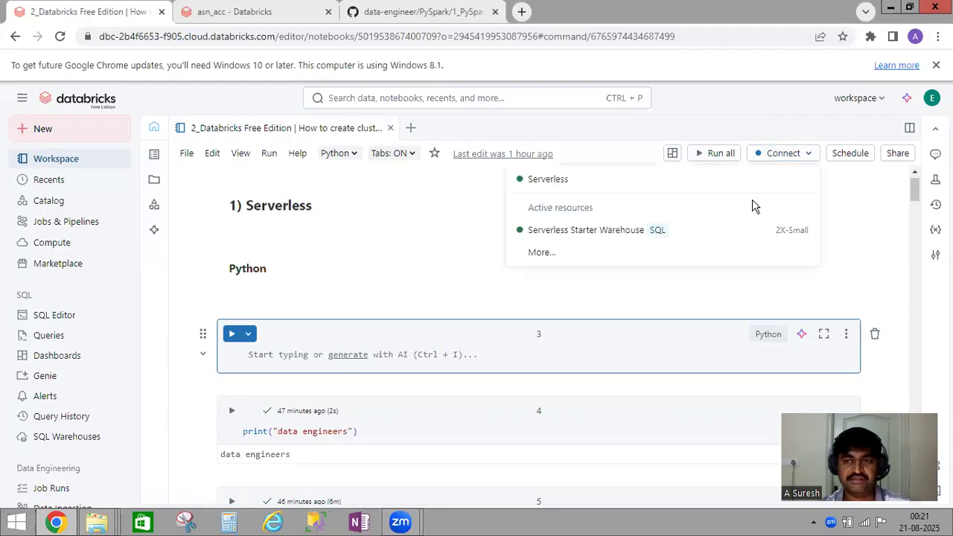
left_click(700, 110)
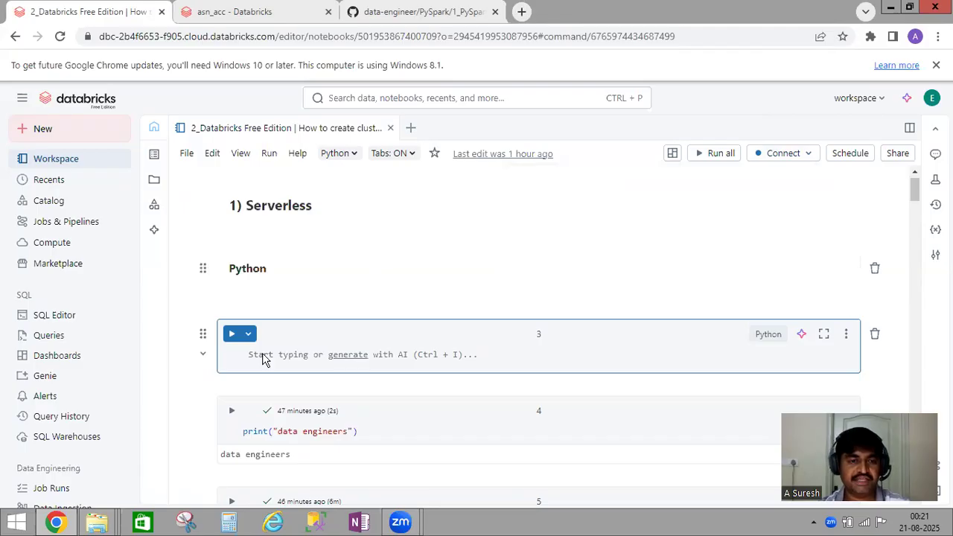
scroll(209, 356, "down", 1)
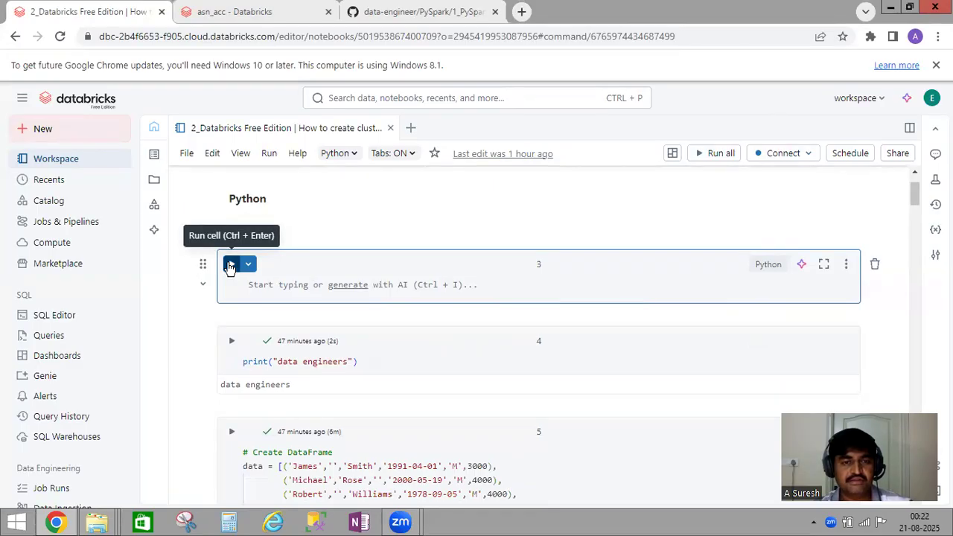
left_click(761, 155)
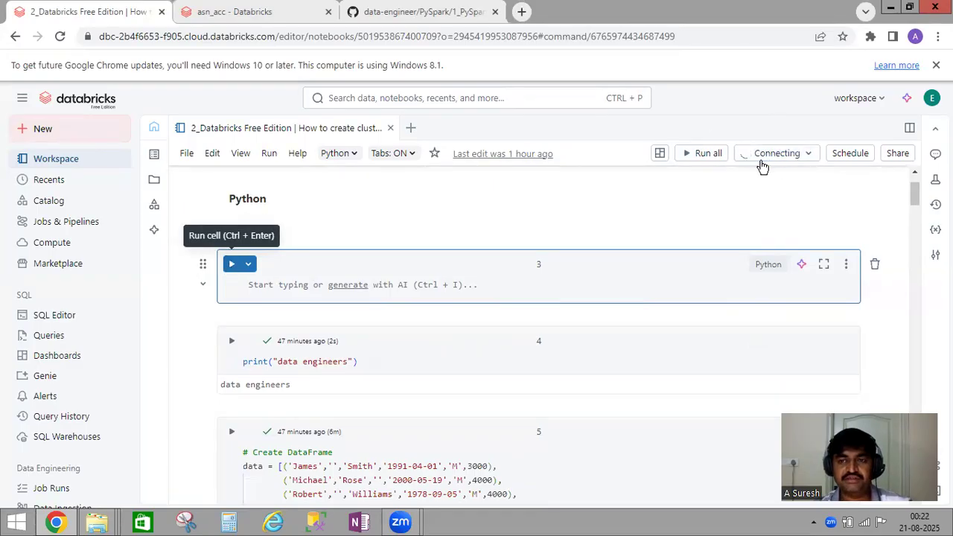